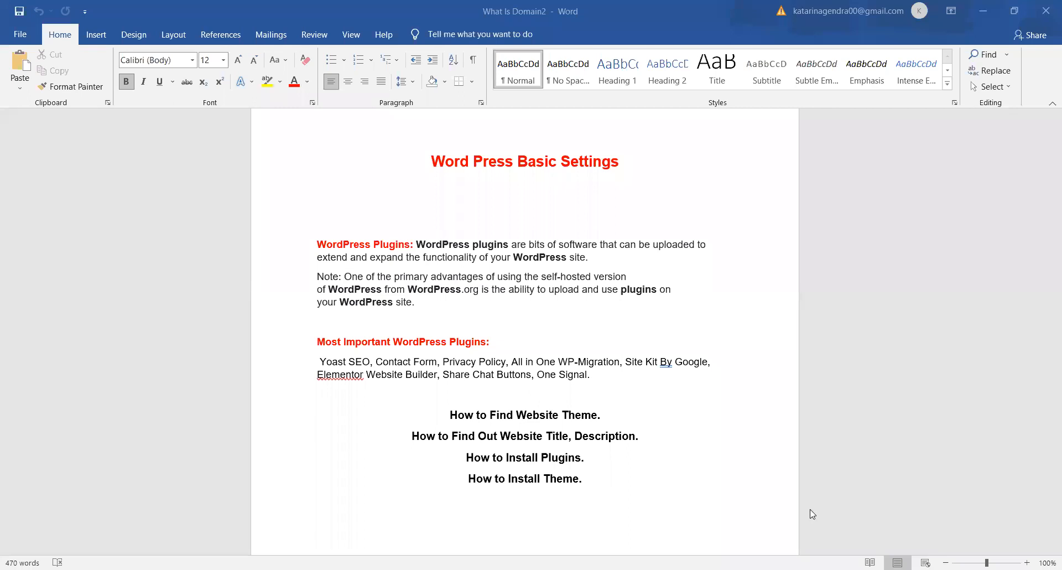
# Switch to the Mammoth Dolphin WordPress admin in the browser and open its general settings.
pyautogui.hotkey('alt', 'Tab')
pyautogui.click(296, 8)
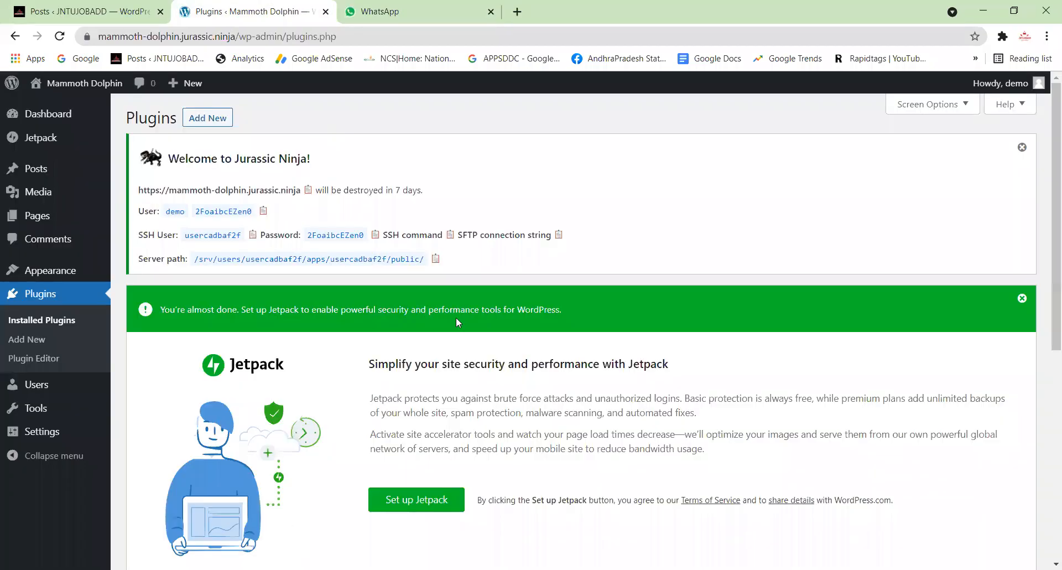
pyautogui.scroll(-2, 78, 349)
pyautogui.scroll(-2, 37, 448)
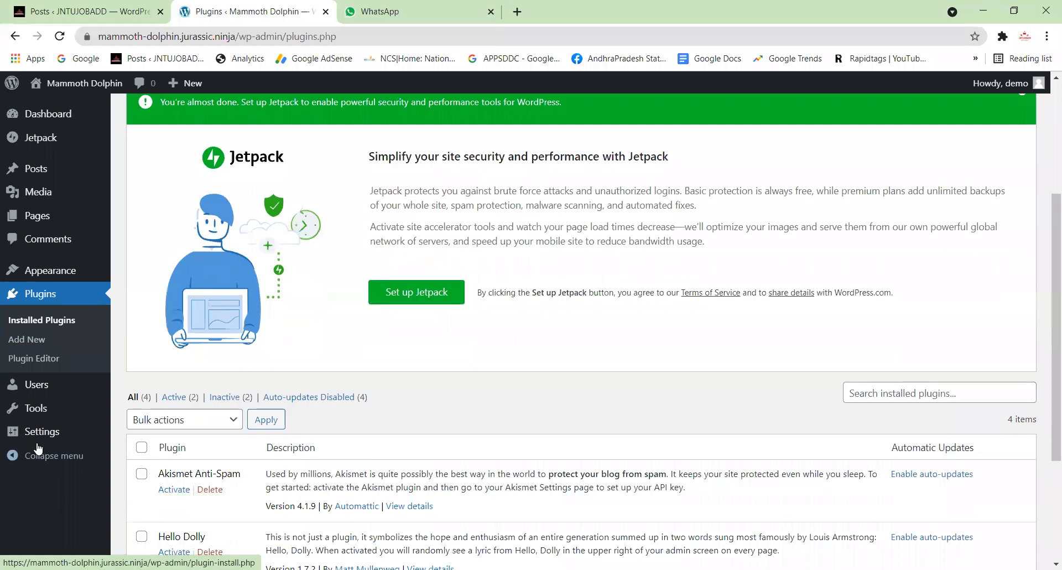
pyautogui.click(38, 431)
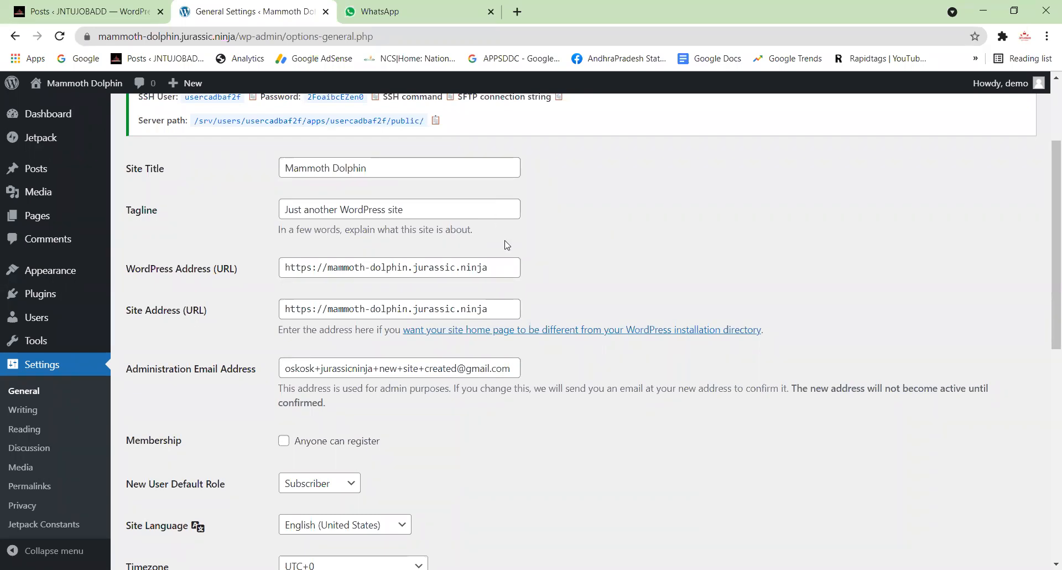
# Examine the site title in the general settings and compare it with the domain name in the page address.
pyautogui.click(383, 169)
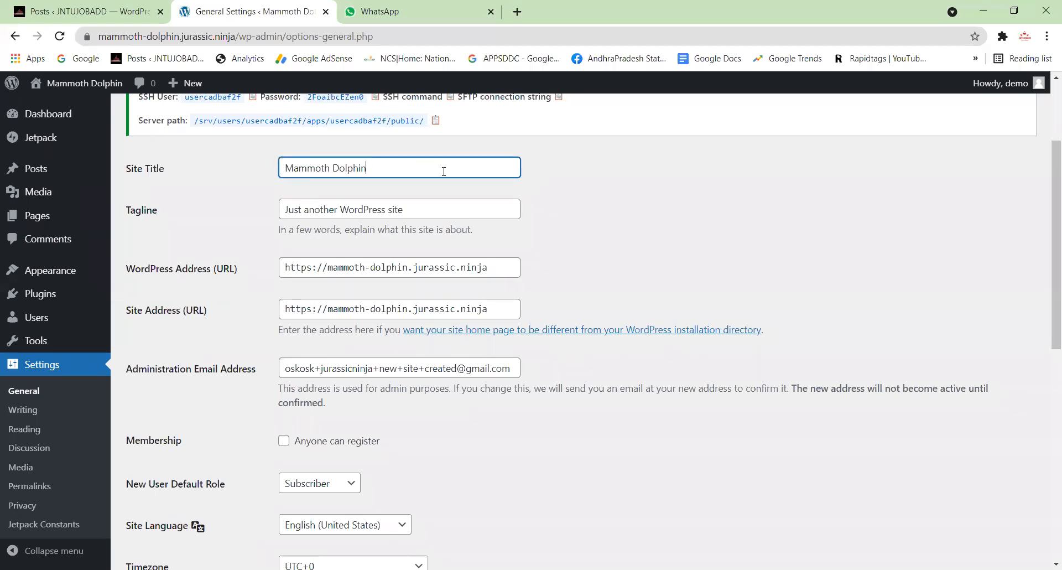
pyautogui.moveTo(371, 173); pyautogui.dragTo(278, 176)
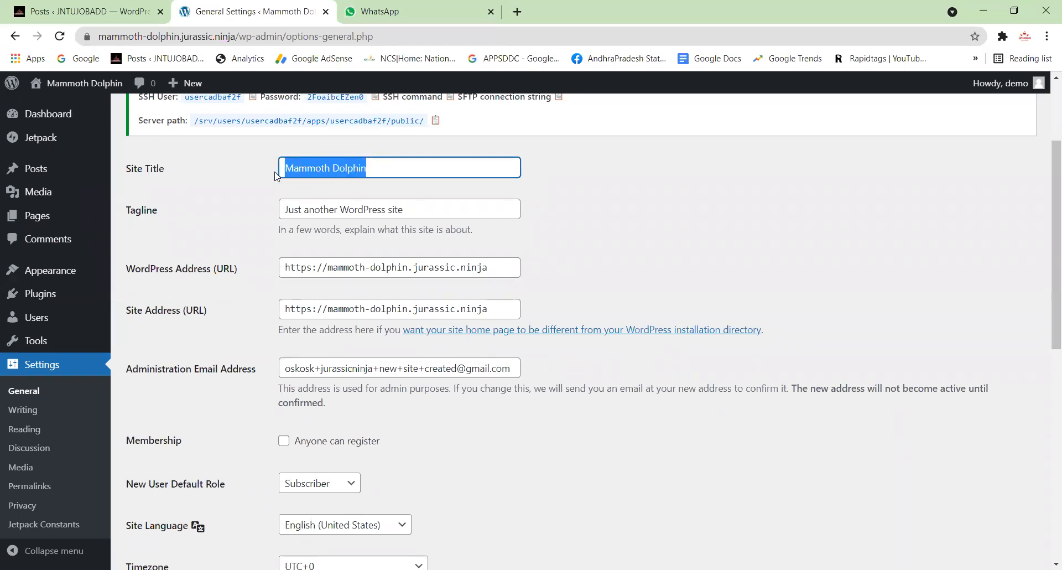
pyautogui.click(409, 169)
pyautogui.moveTo(397, 172); pyautogui.dragTo(278, 173)
pyautogui.moveTo(176, 35); pyautogui.dragTo(97, 36)
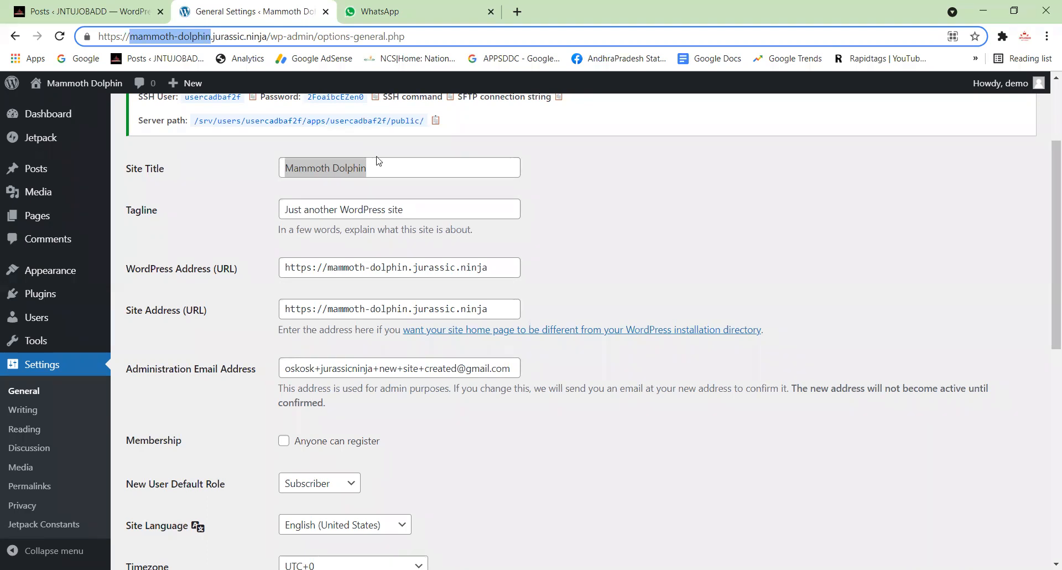
# Examine the site's tagline in the general settings.
pyautogui.click(430, 209)
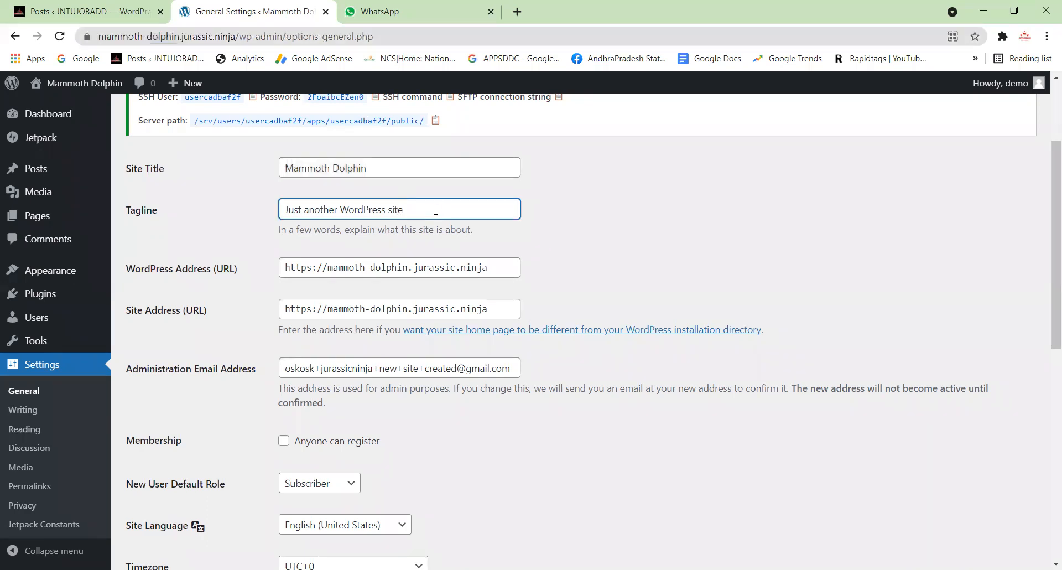
pyautogui.scroll(-1, 445, 209)
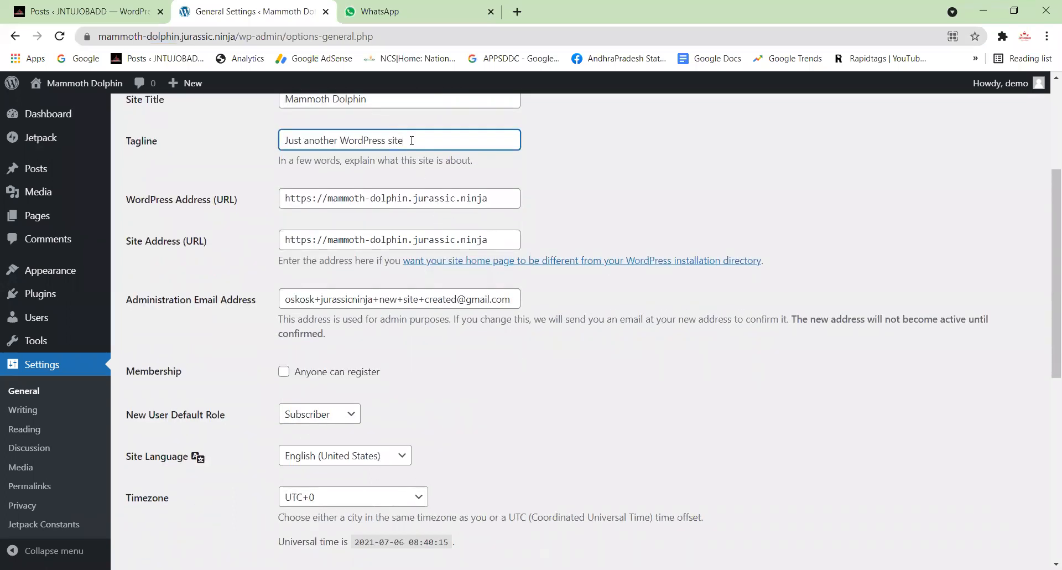
pyautogui.scroll(2, 439, 260)
pyautogui.scroll(-1, 439, 260)
pyautogui.moveTo(404, 210); pyautogui.dragTo(271, 219)
pyautogui.click(397, 215)
pyautogui.scroll(-1, 433, 211)
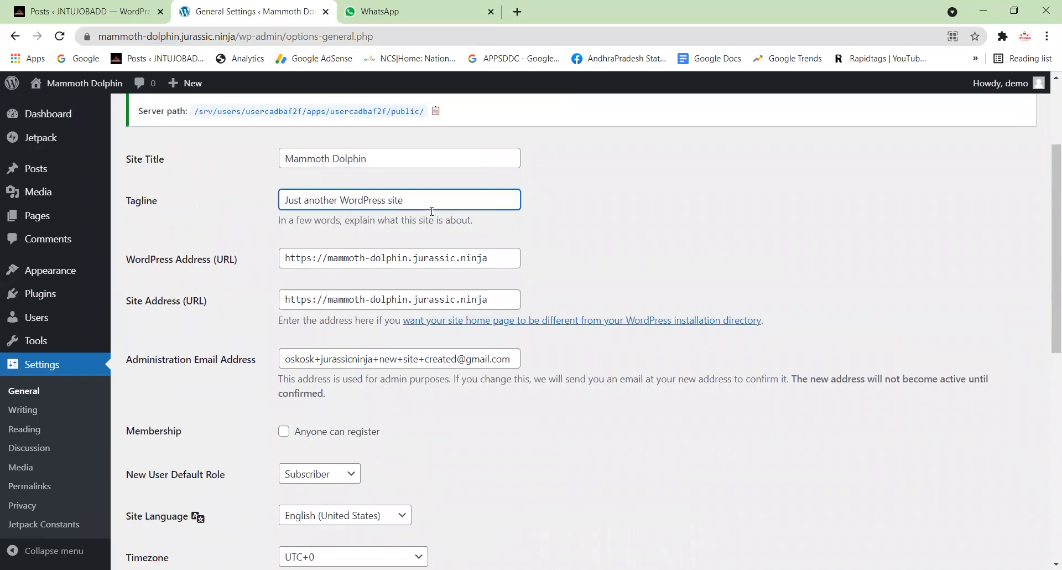
pyautogui.scroll(-1, 432, 212)
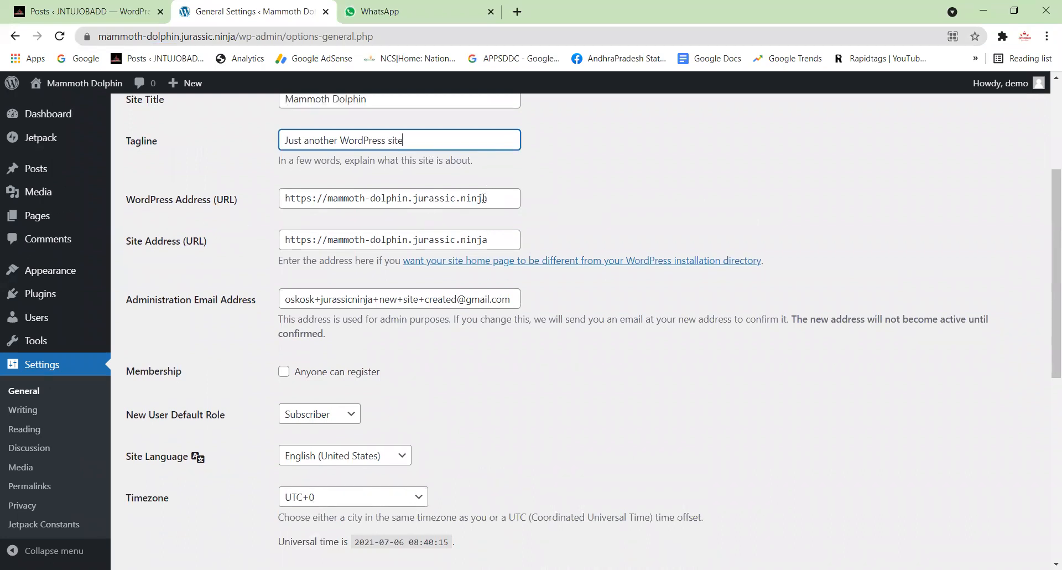
# Examine the WordPress address field and compare it with the web address of the JNTUJOBADD admin site.
pyautogui.click(505, 197)
pyautogui.click(88, 9)
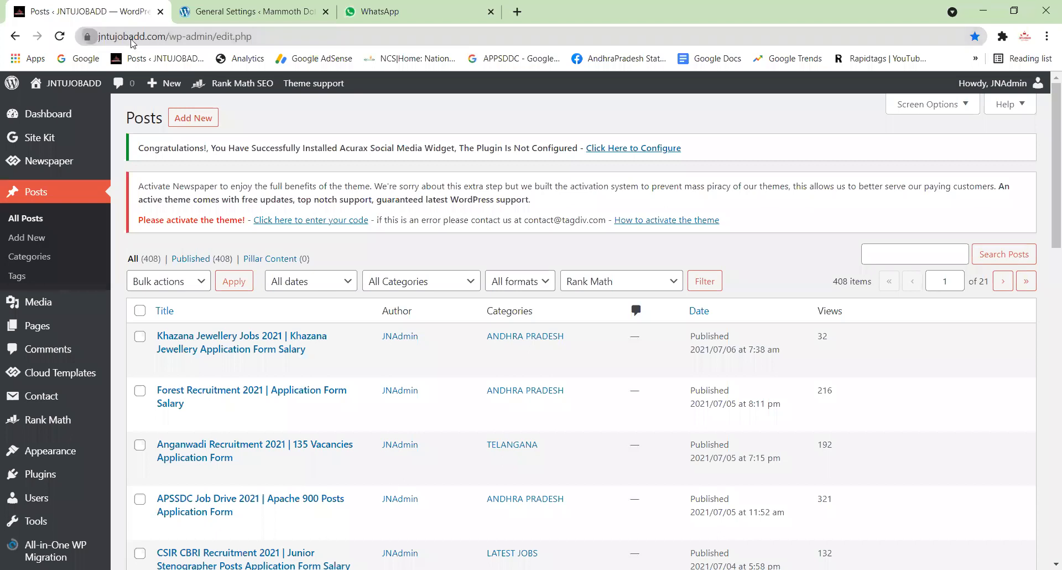
pyautogui.click(170, 37)
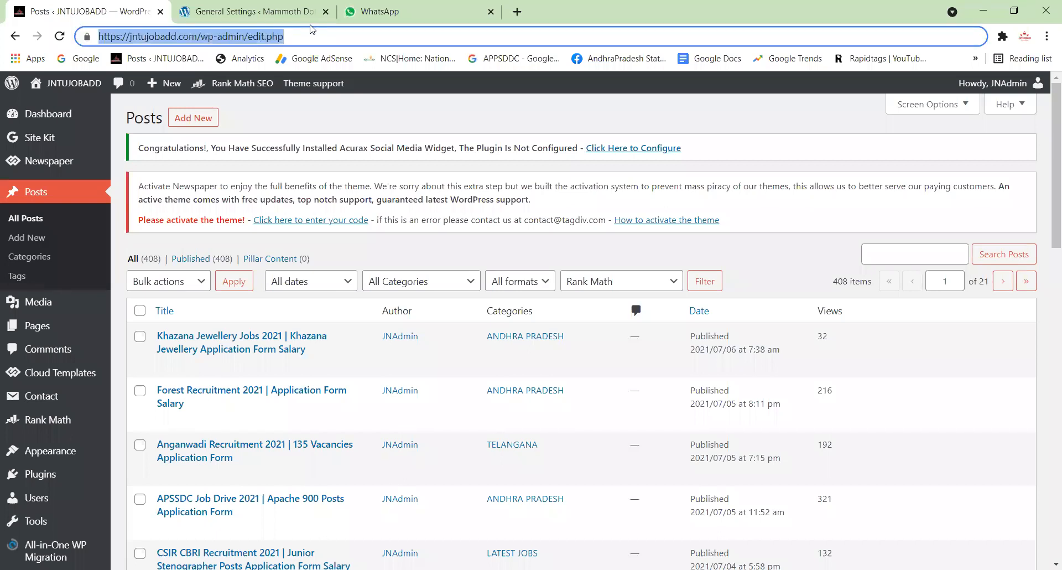
pyautogui.click(273, 4)
pyautogui.scroll(3, 426, 230)
pyautogui.scroll(-3, 506, 339)
# Examine the administration email address and the membership options in the Mammoth Dolphin general settings.
pyautogui.click(520, 226)
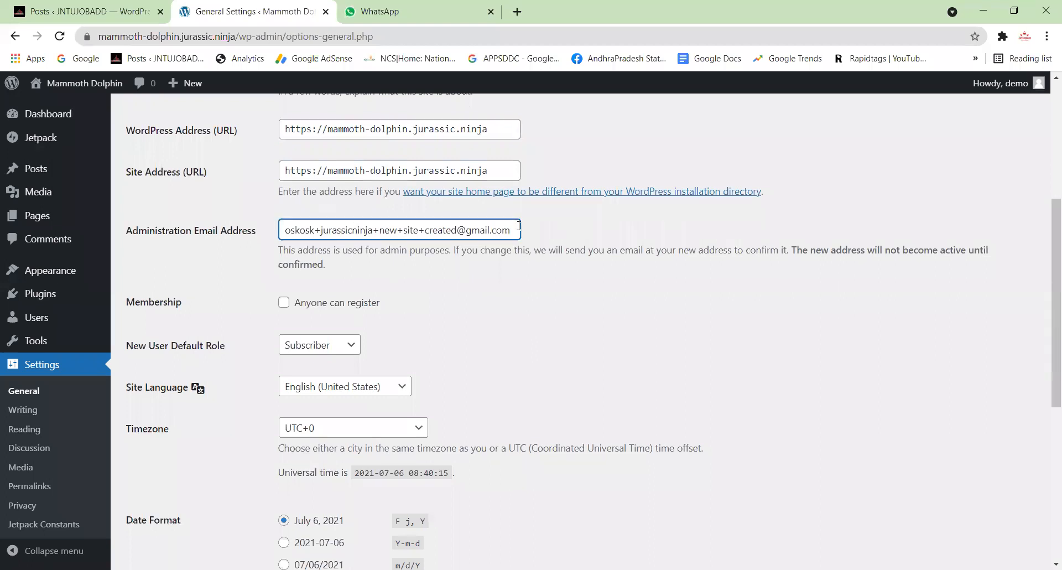
pyautogui.scroll(5, 498, 301)
pyautogui.scroll(-3, 525, 297)
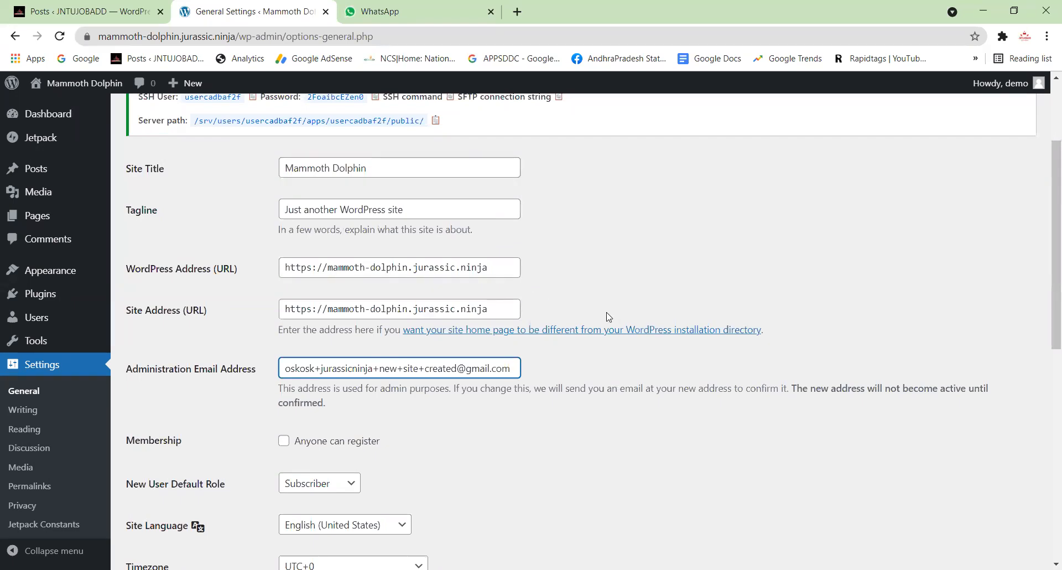
pyautogui.scroll(-3, 486, 409)
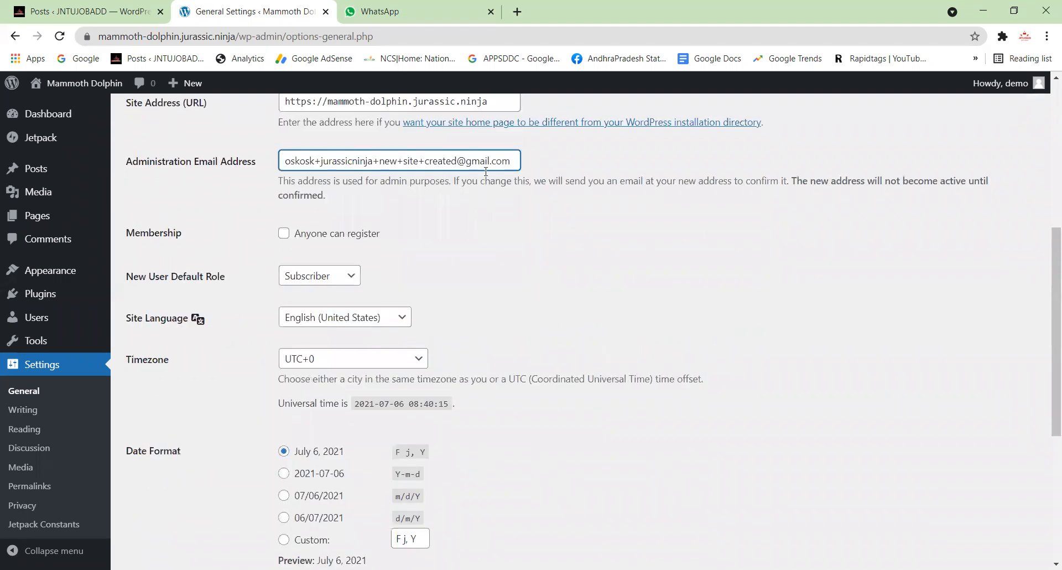
pyautogui.moveTo(518, 162); pyautogui.dragTo(282, 162)
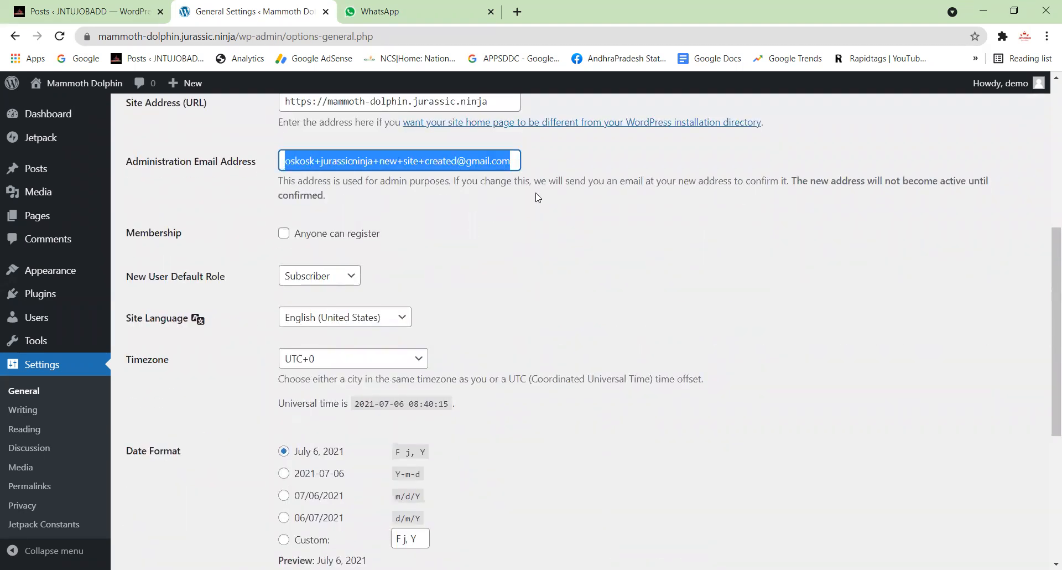
pyautogui.click(539, 198)
pyautogui.moveTo(514, 165); pyautogui.dragTo(281, 161)
pyautogui.click(480, 161)
pyautogui.scroll(-2, 590, 213)
pyautogui.scroll(2, 590, 213)
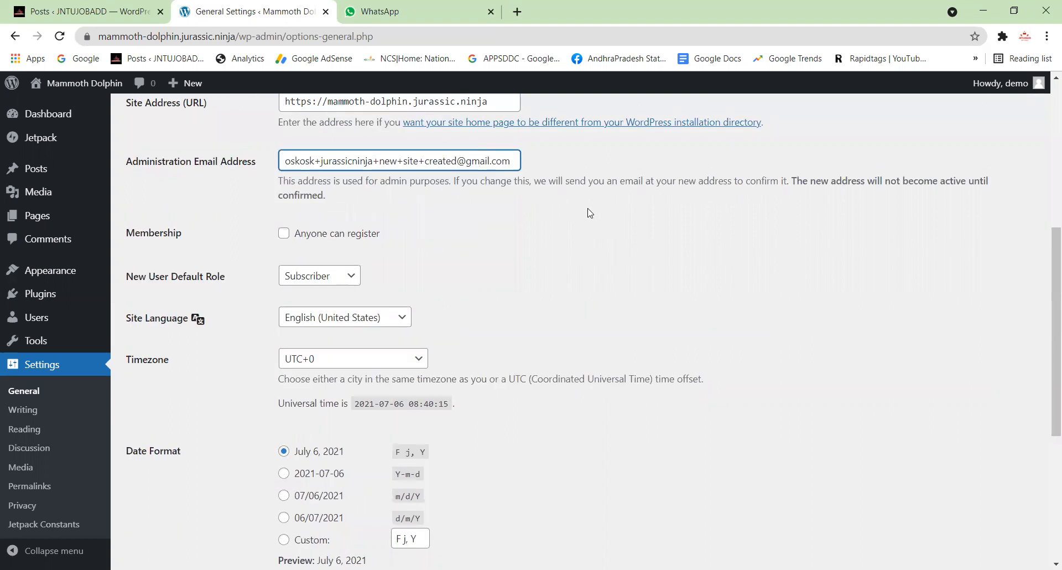
pyautogui.scroll(1, 443, 238)
pyautogui.scroll(-2, 498, 288)
pyautogui.scroll(2, 560, 286)
pyautogui.scroll(-2, 387, 266)
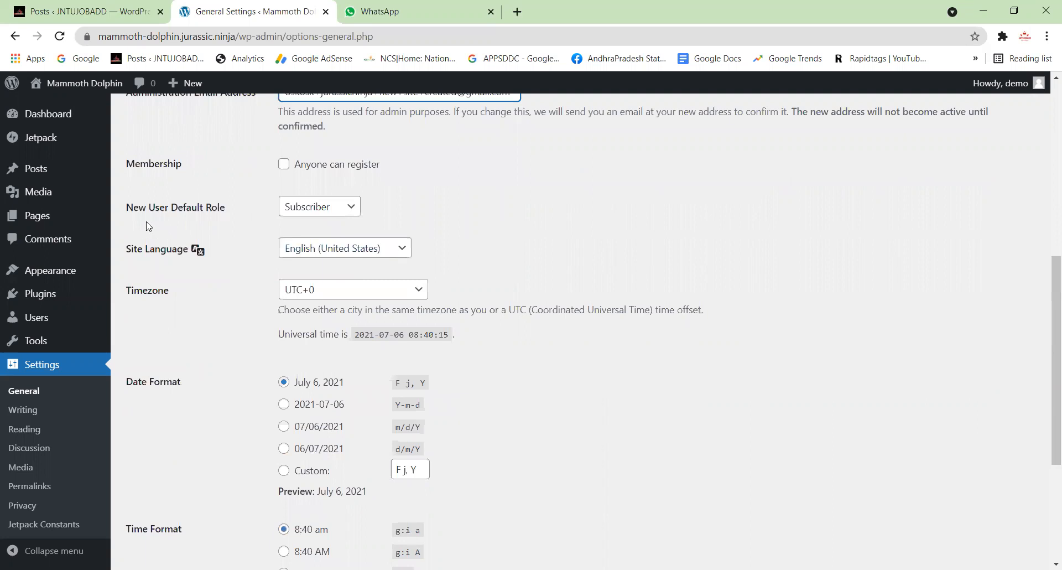
# Set the new user default role to Administrator and the site timezone to UTC+5:30.
pyautogui.click(340, 213)
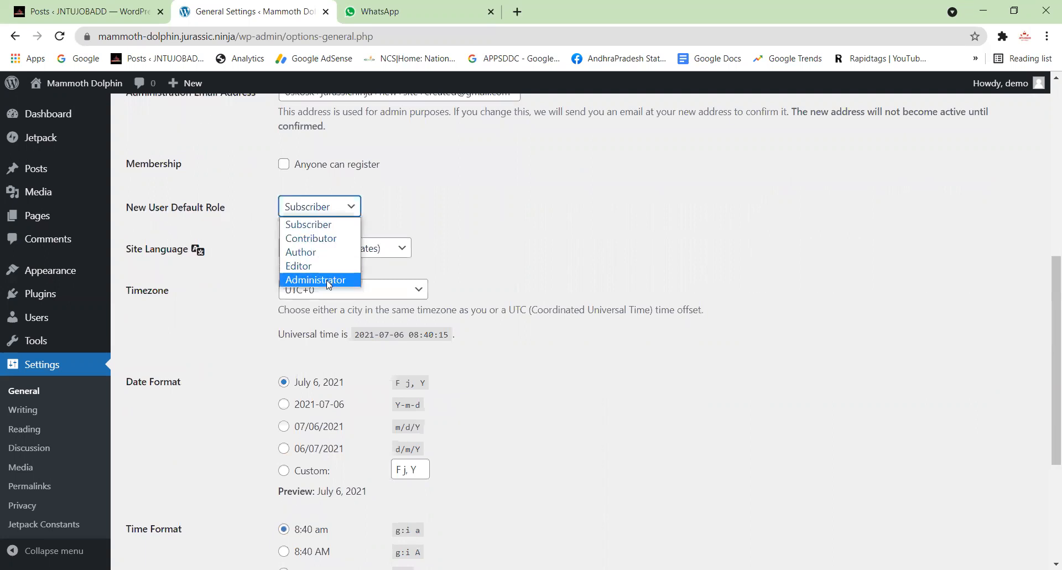
pyautogui.click(329, 281)
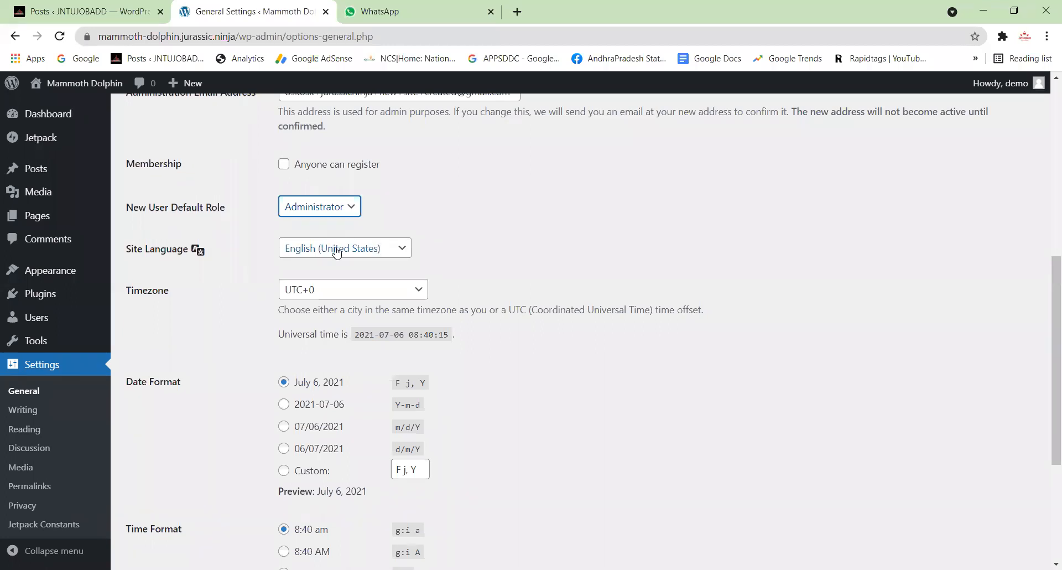
pyautogui.click(367, 299)
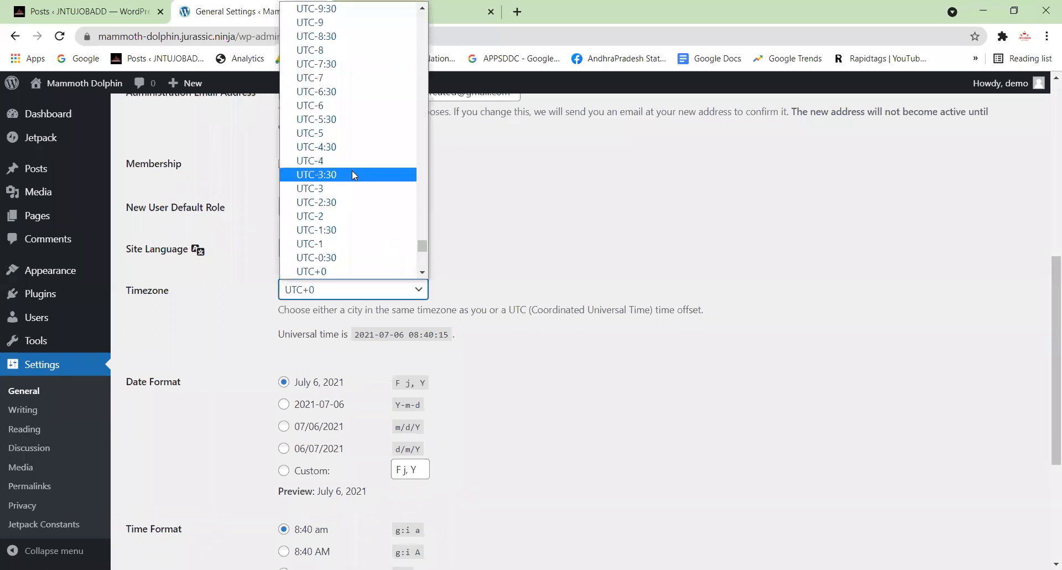
pyautogui.scroll(-1, 355, 236)
pyautogui.scroll(-5, 354, 231)
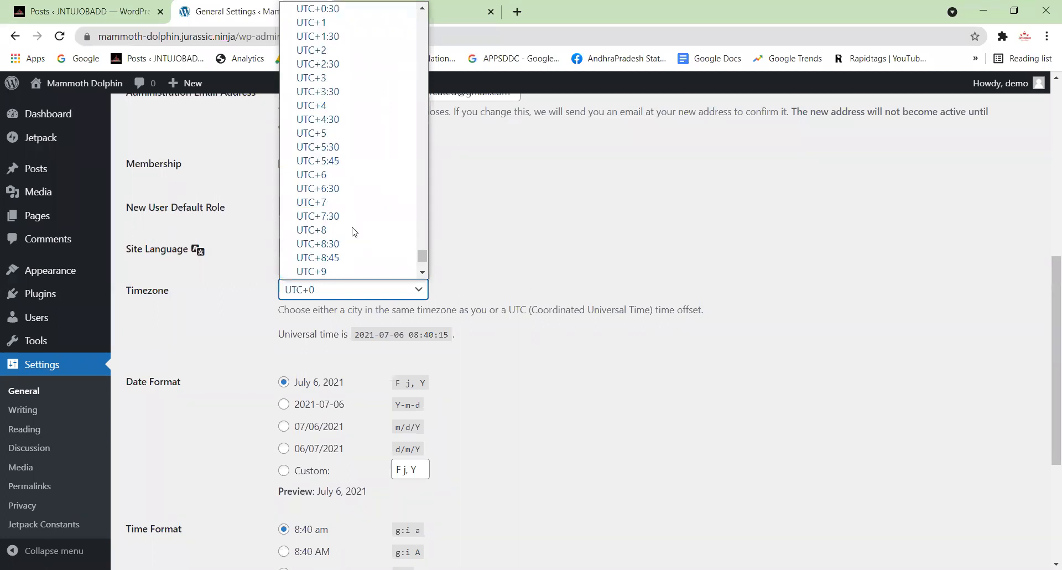
pyautogui.click(342, 148)
# Check the date and time formats, then save the general settings.
pyautogui.scroll(-4, 574, 280)
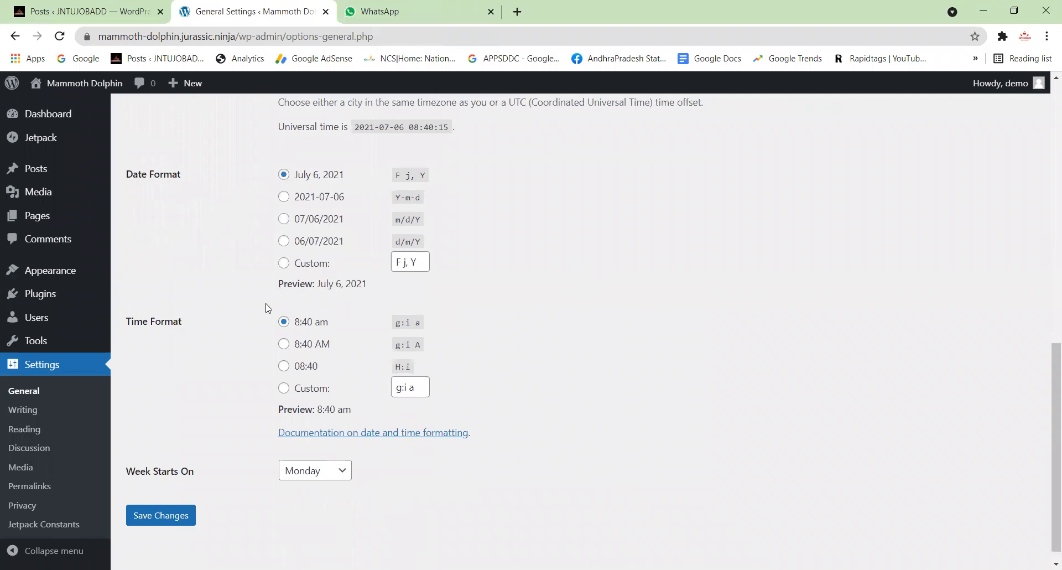
pyautogui.scroll(-1, 267, 309)
pyautogui.click(172, 499)
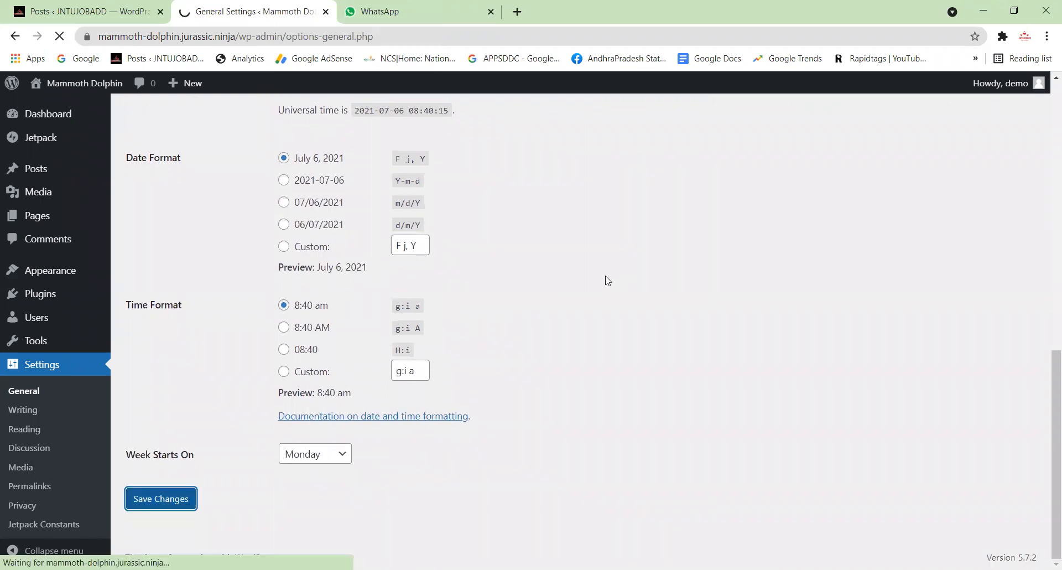
pyautogui.scroll(-3, 551, 279)
pyautogui.scroll(-8, 444, 313)
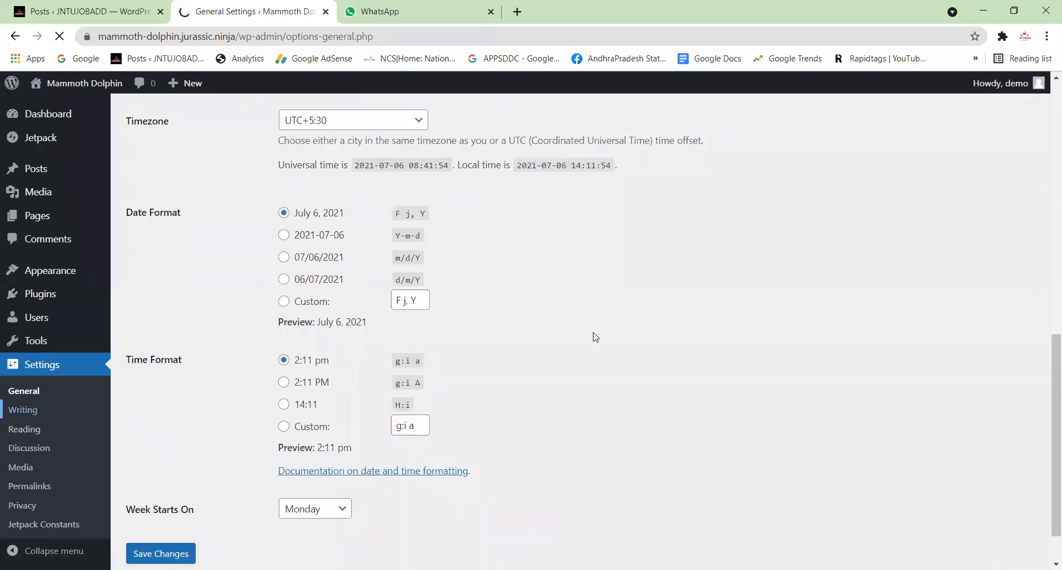
# Open the Writing settings and examine the Post via email login name and password fields, consulting the JNTUJOBADD admin site for comparison.
pyautogui.scroll(-3, 545, 307)
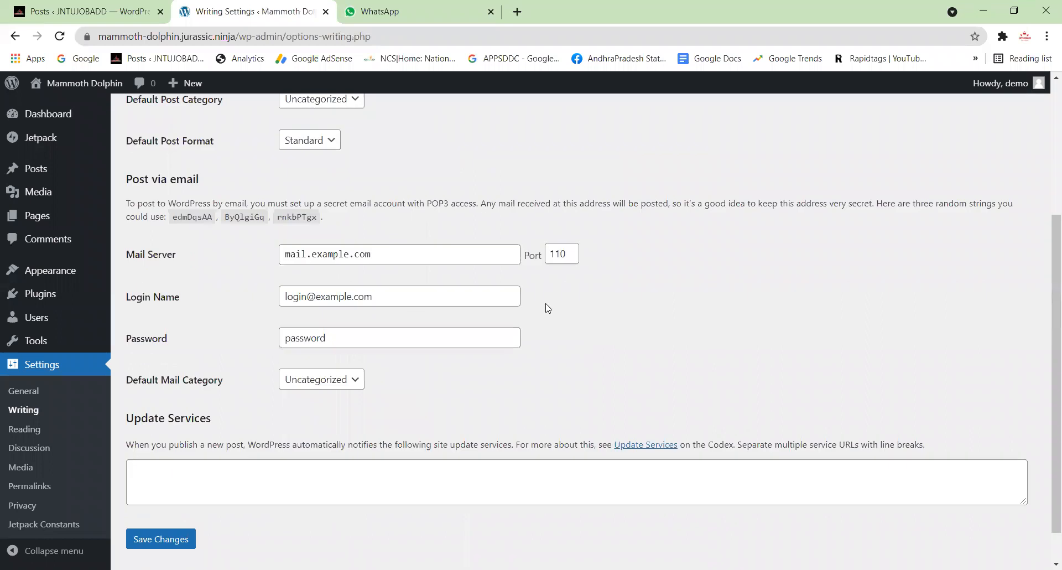
pyautogui.scroll(2, 547, 308)
pyautogui.scroll(-3, 685, 246)
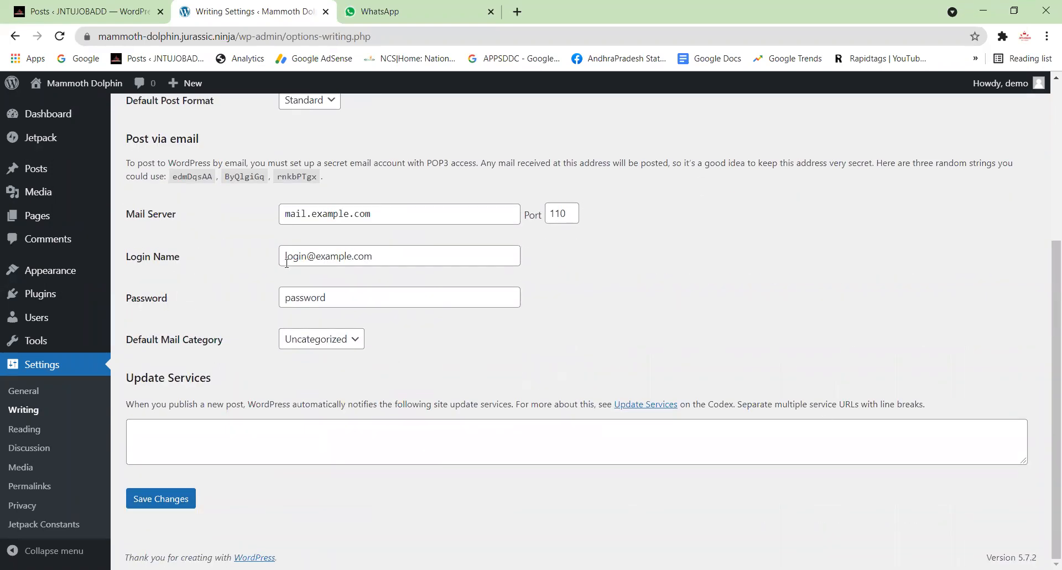
pyautogui.moveTo(82, 207)
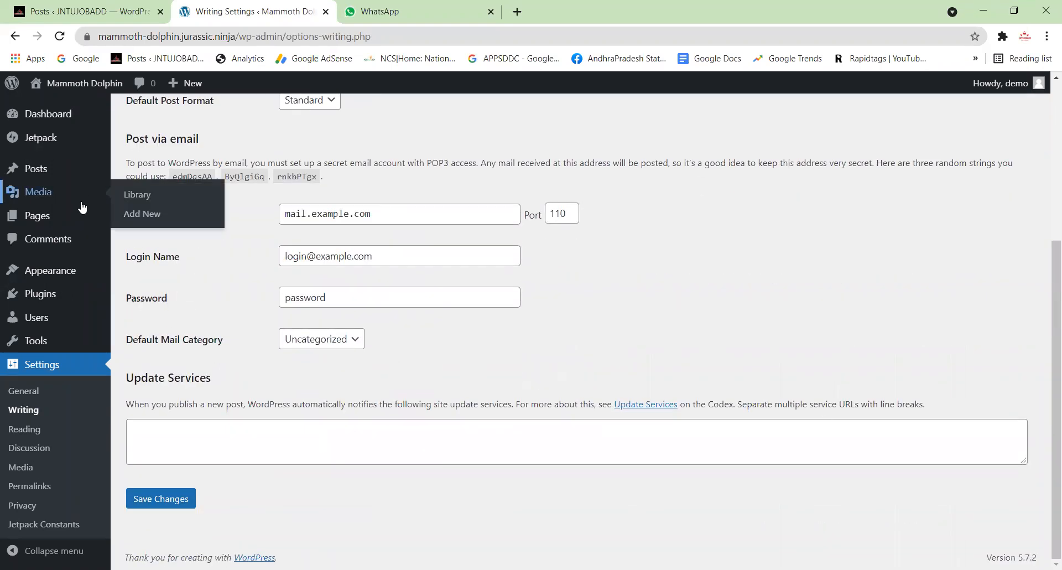
pyautogui.click(387, 259)
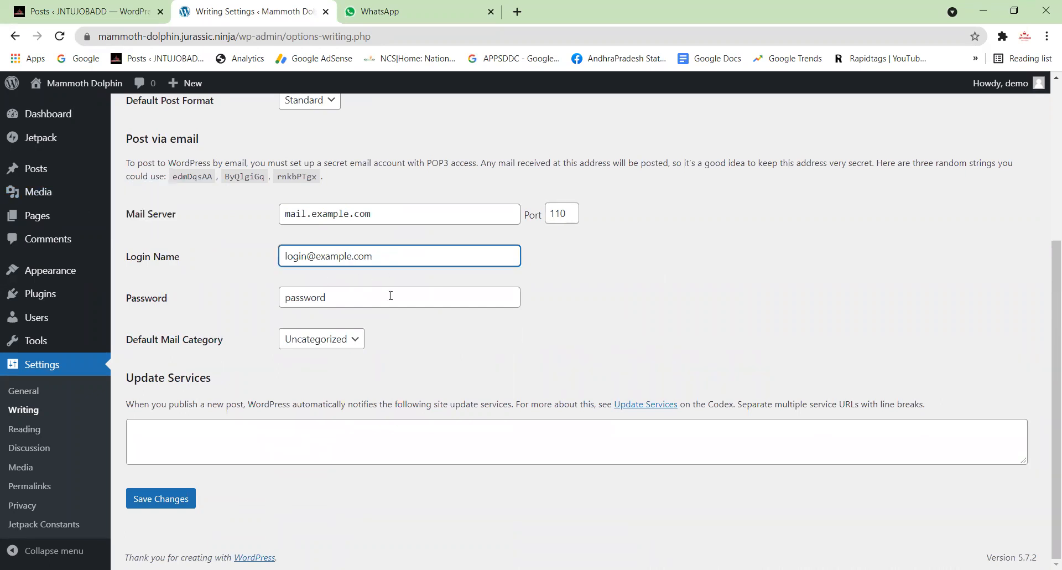
pyautogui.click(94, 10)
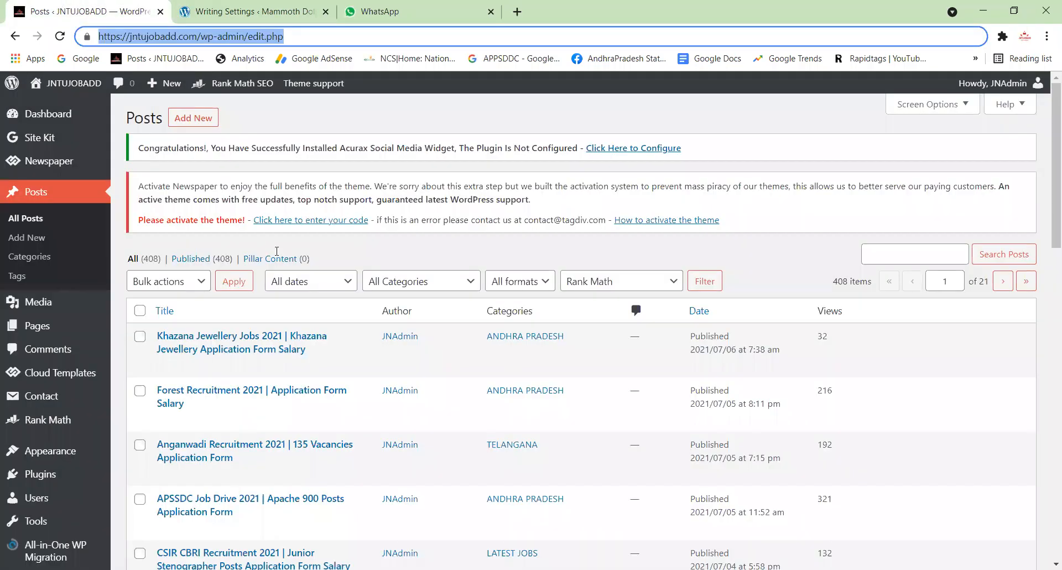
pyautogui.click(248, 4)
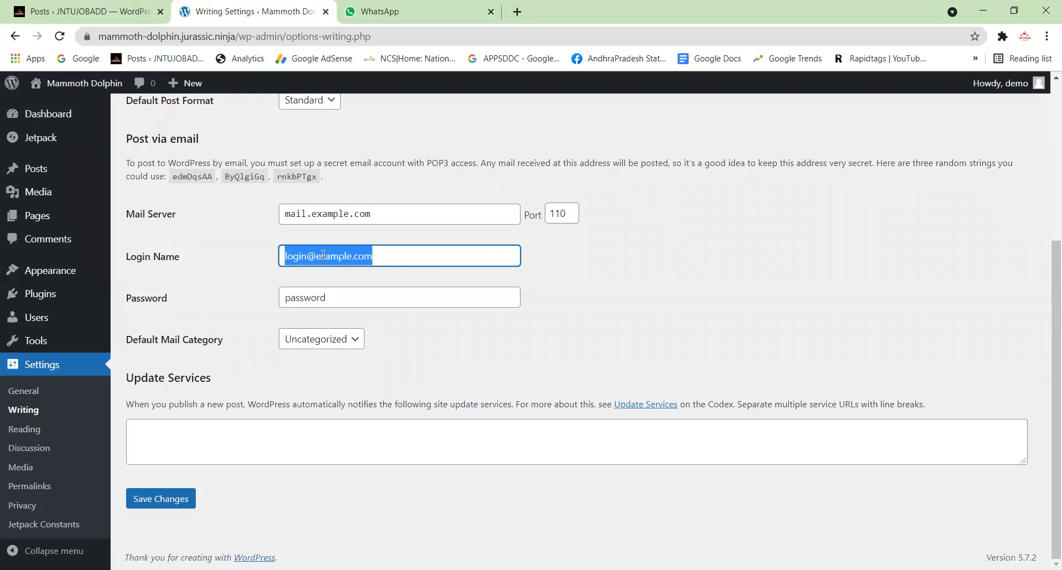
pyautogui.click(405, 262)
pyautogui.click(385, 302)
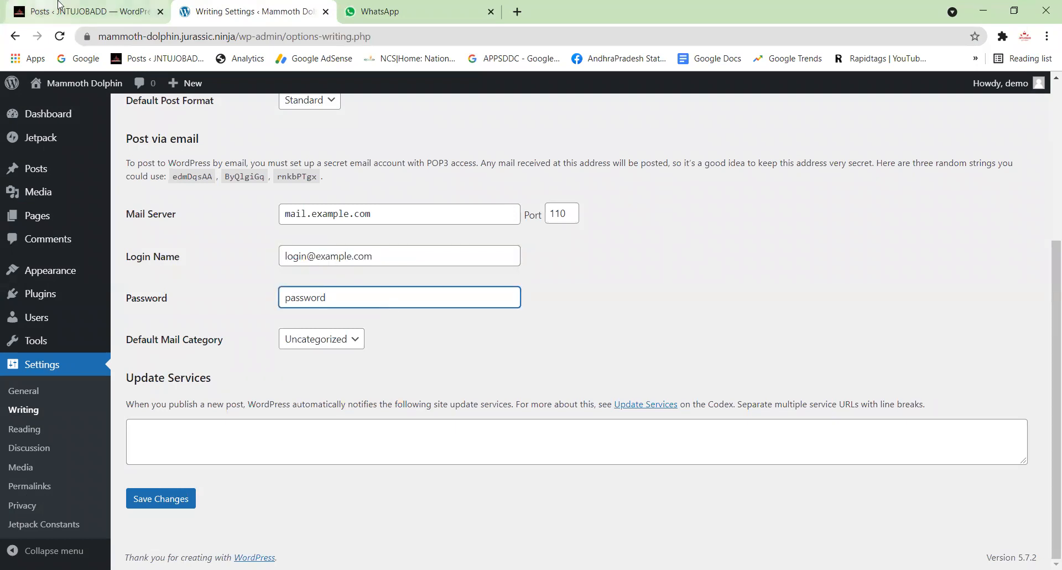
pyautogui.click(83, 11)
pyautogui.click(218, 11)
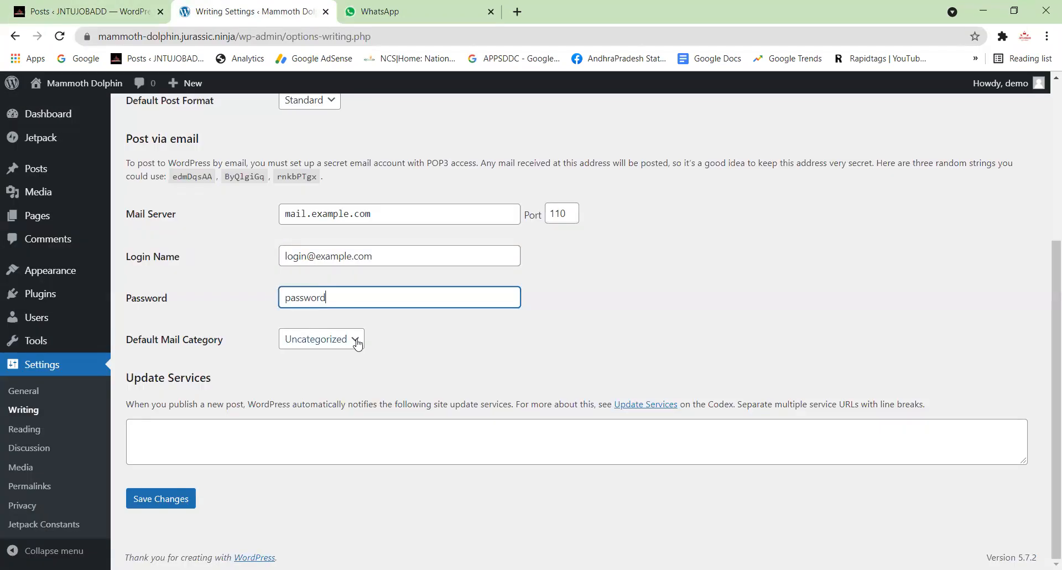
# Check the Post via email password field and save the Writing settings.
pyautogui.moveTo(340, 299); pyautogui.dragTo(278, 303)
pyautogui.click(392, 298)
pyautogui.click(168, 501)
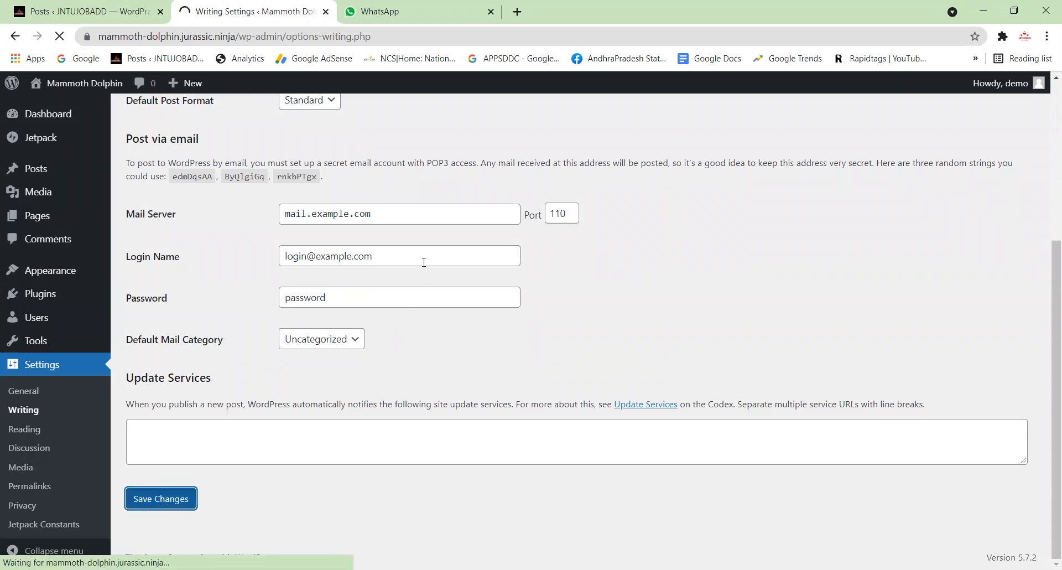
pyautogui.scroll(-7, 296, 298)
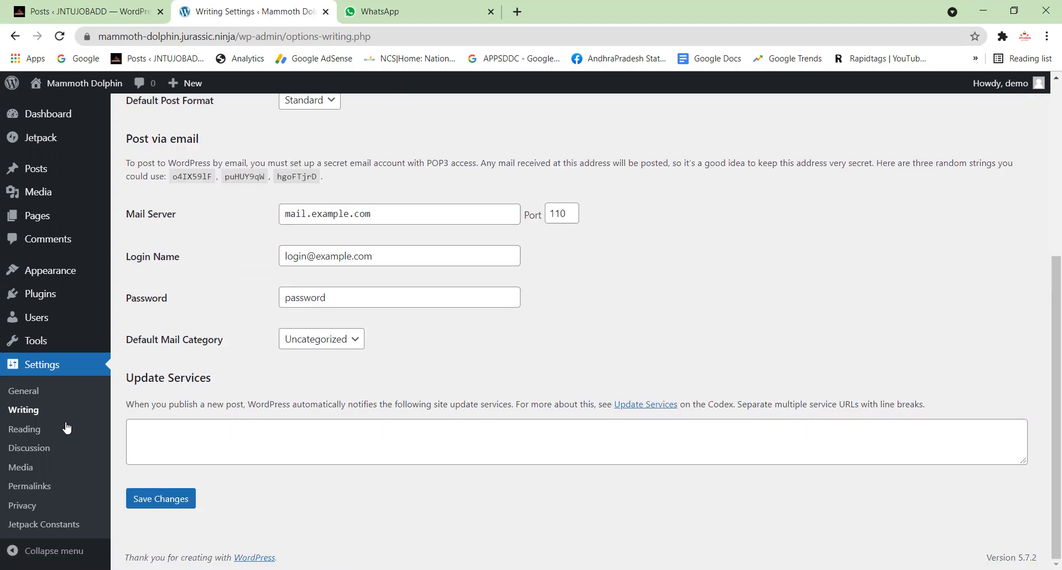
# Open the Reading settings, check the blog page and syndication feed limits, and save the settings.
pyautogui.click(24, 430)
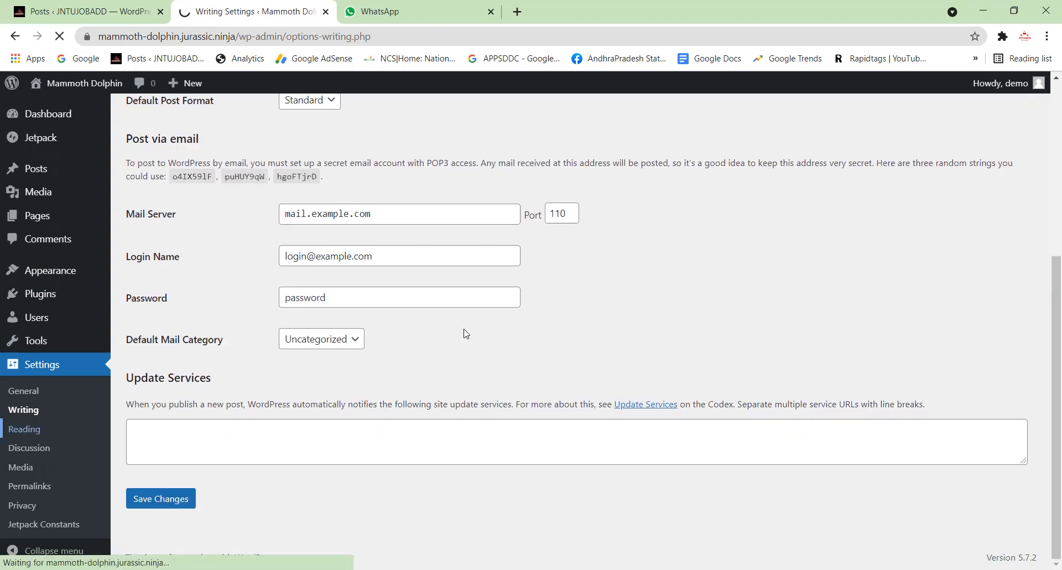
pyautogui.scroll(-2, 463, 332)
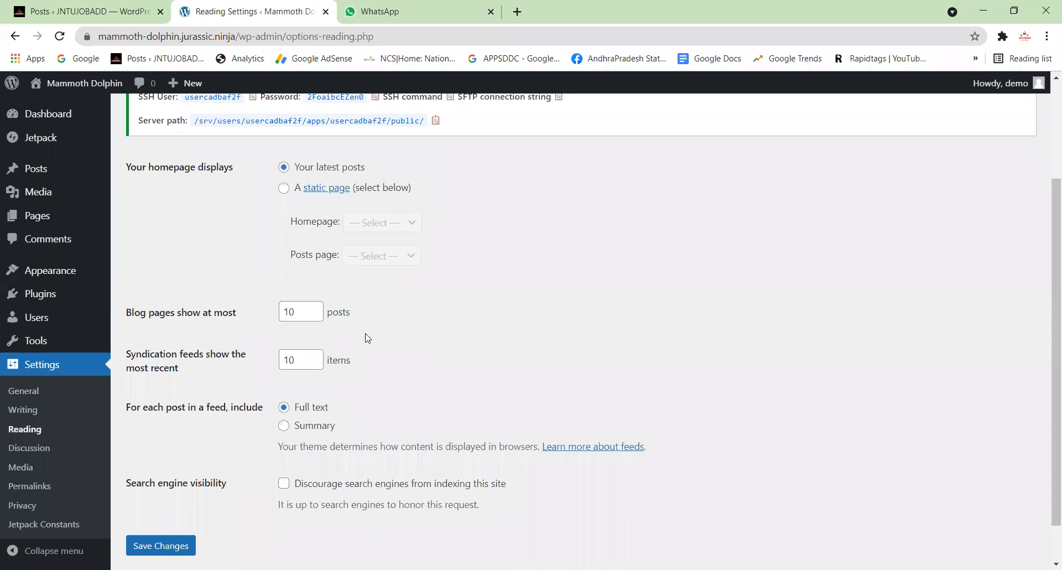
pyautogui.click(306, 311)
pyautogui.click(303, 358)
pyautogui.scroll(-1, 485, 351)
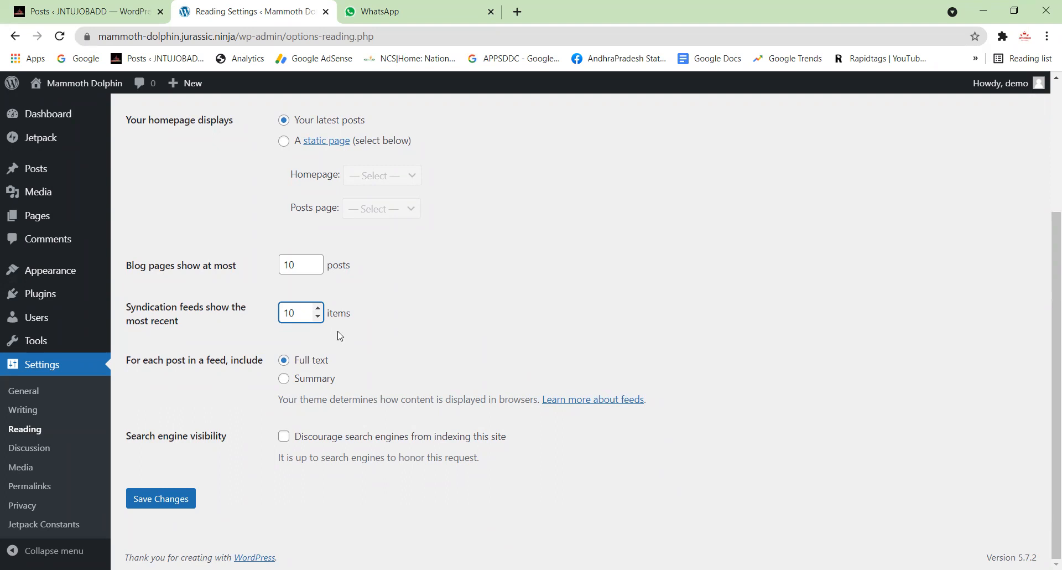
pyautogui.click(148, 507)
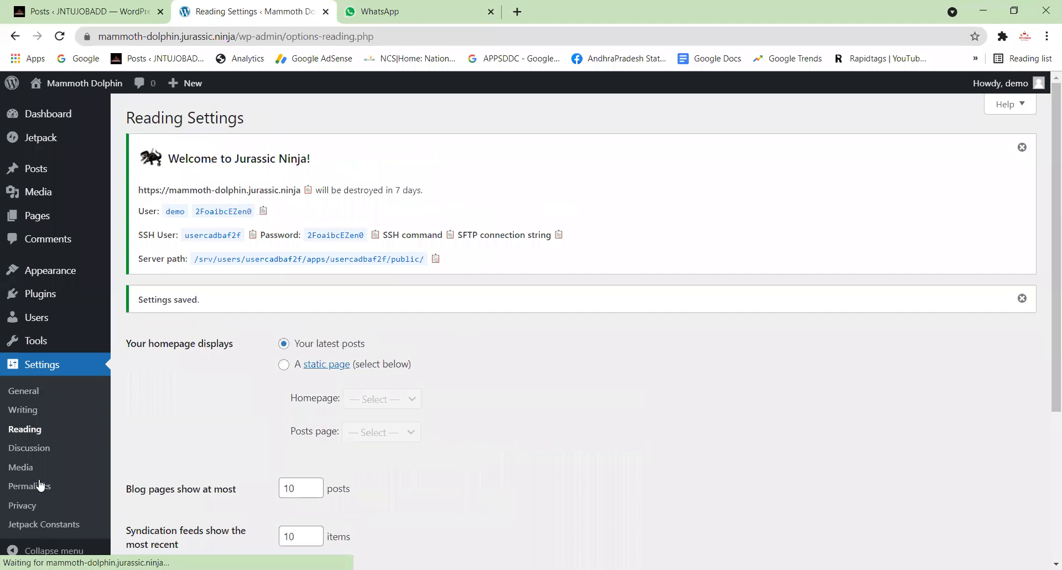
# In the Discussion settings, set the default avatar to Blank and save the changes.
pyautogui.click(29, 449)
pyautogui.scroll(-7, 466, 298)
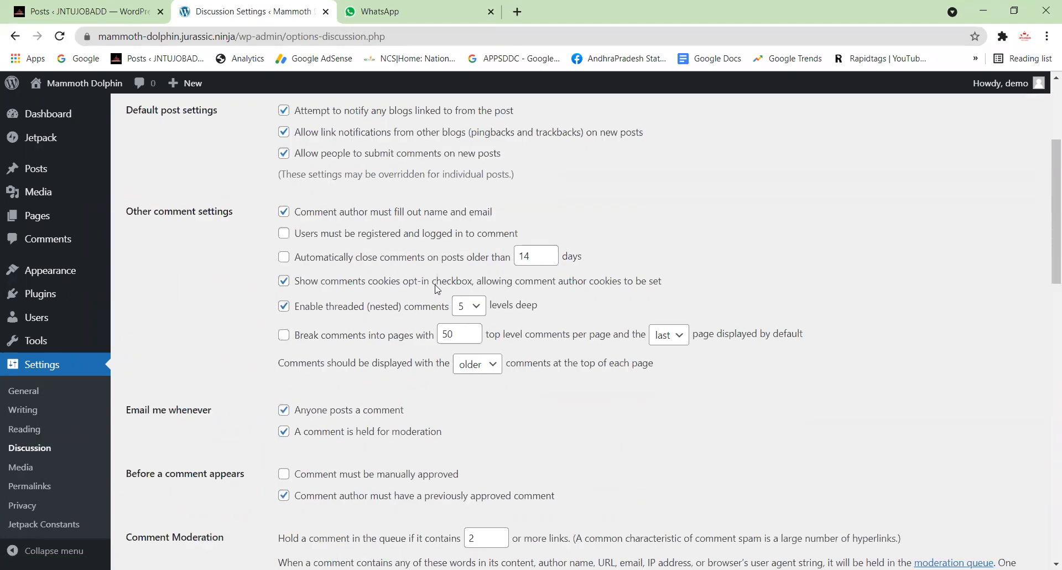
pyautogui.scroll(-15, 467, 298)
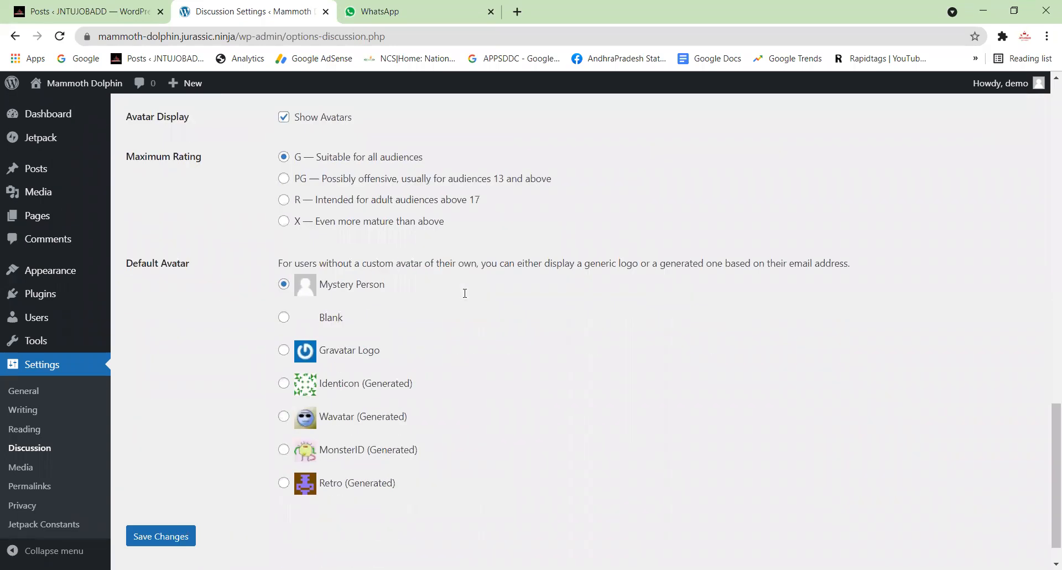
pyautogui.click(284, 282)
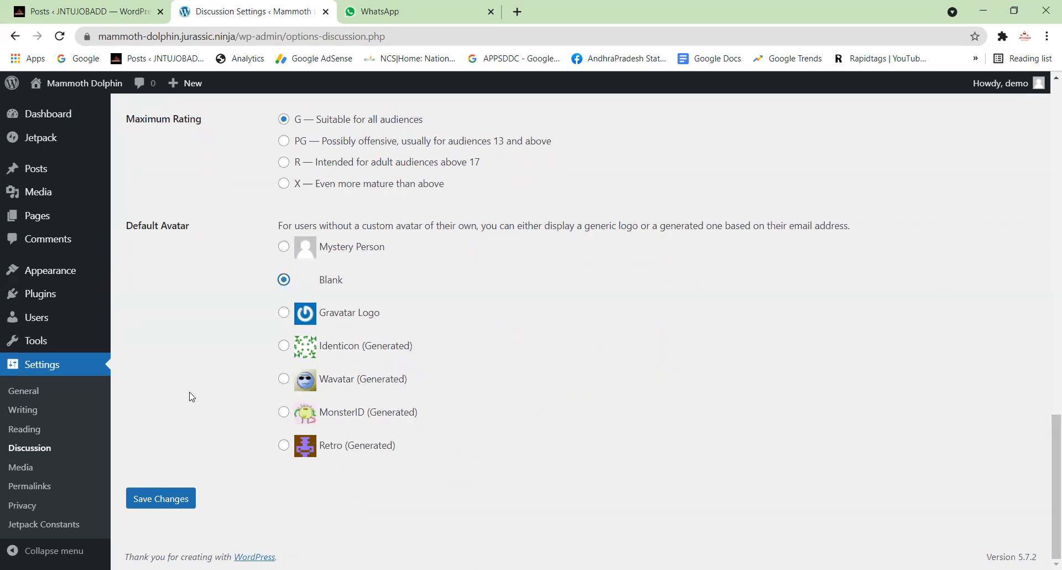
pyautogui.click(174, 498)
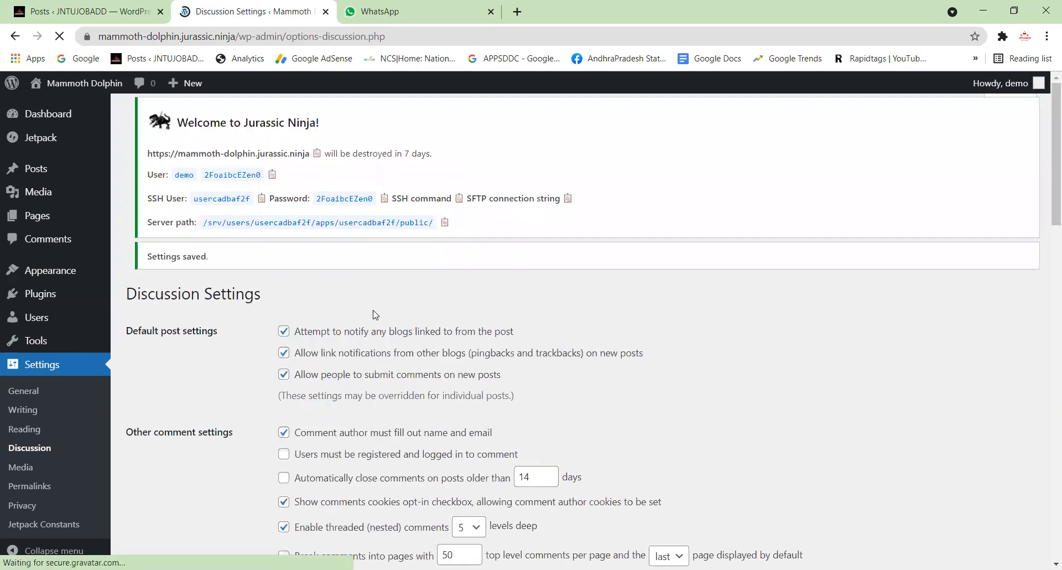
# Open the Media settings and check the thumbnail, medium and large image sizes.
pyautogui.click(25, 471)
pyautogui.scroll(-3, 363, 285)
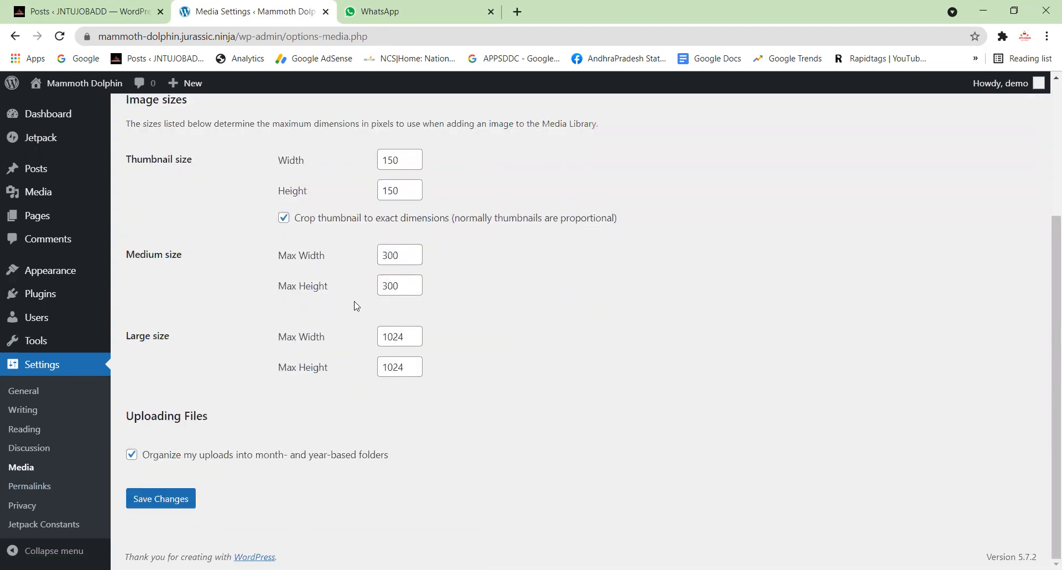
pyautogui.click(403, 161)
pyautogui.click(399, 286)
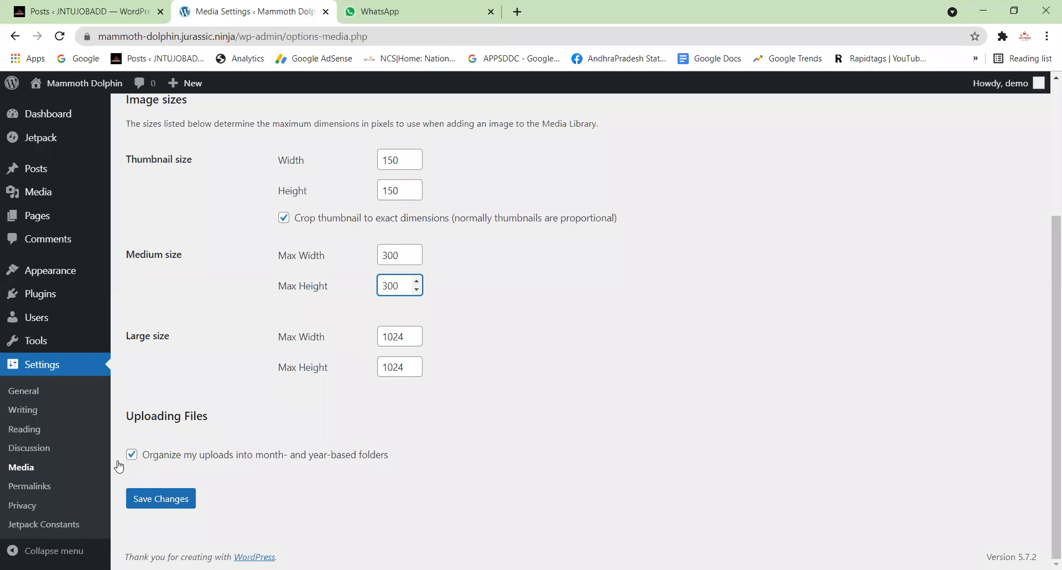
# In the Permalinks settings, select the Post name URL structure.
pyautogui.click(38, 491)
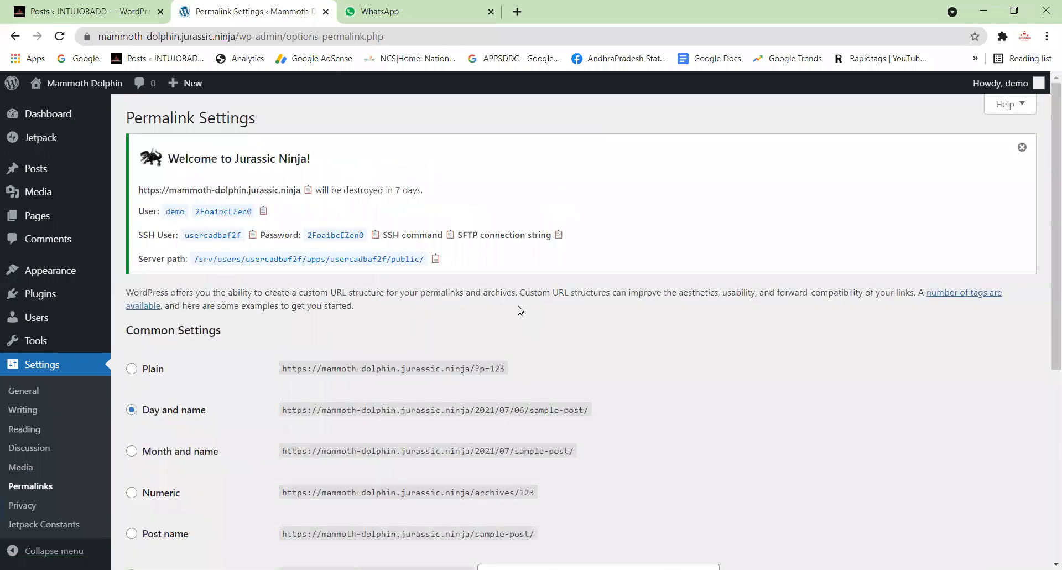
pyautogui.scroll(-4, 520, 310)
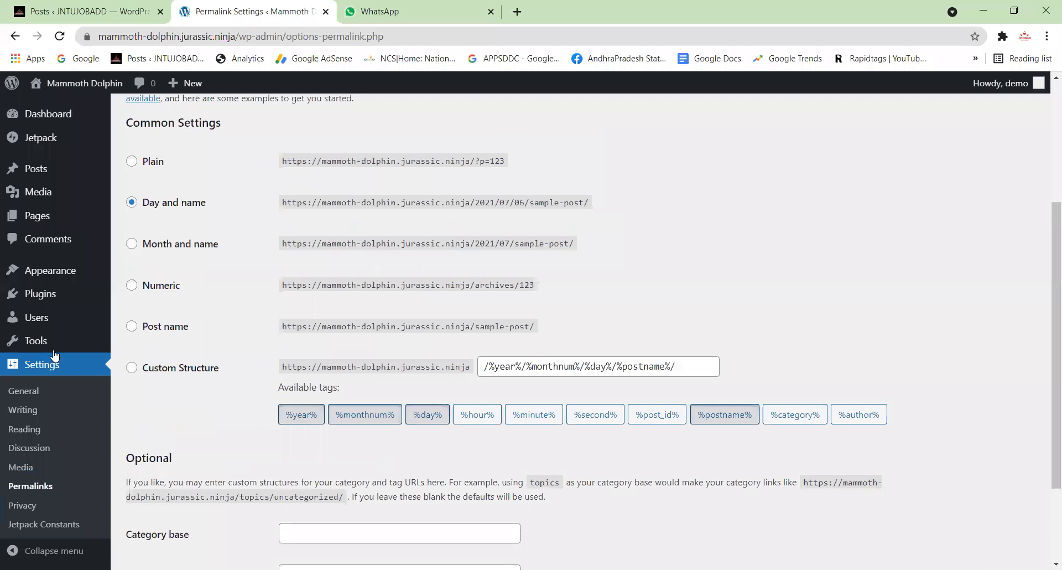
pyautogui.click(151, 328)
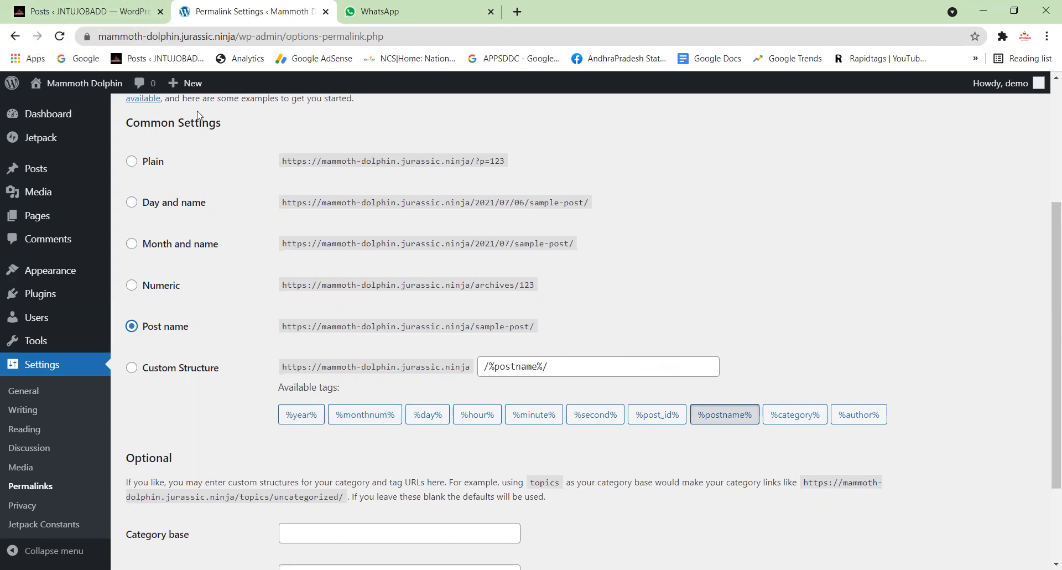
# On the JNTUJOBADD site, open the Khazana Jewellery Jobs 2021 post for editing and compare its title with its permalink.
pyautogui.hotkey('ctrl', 'shift', 'Tab')
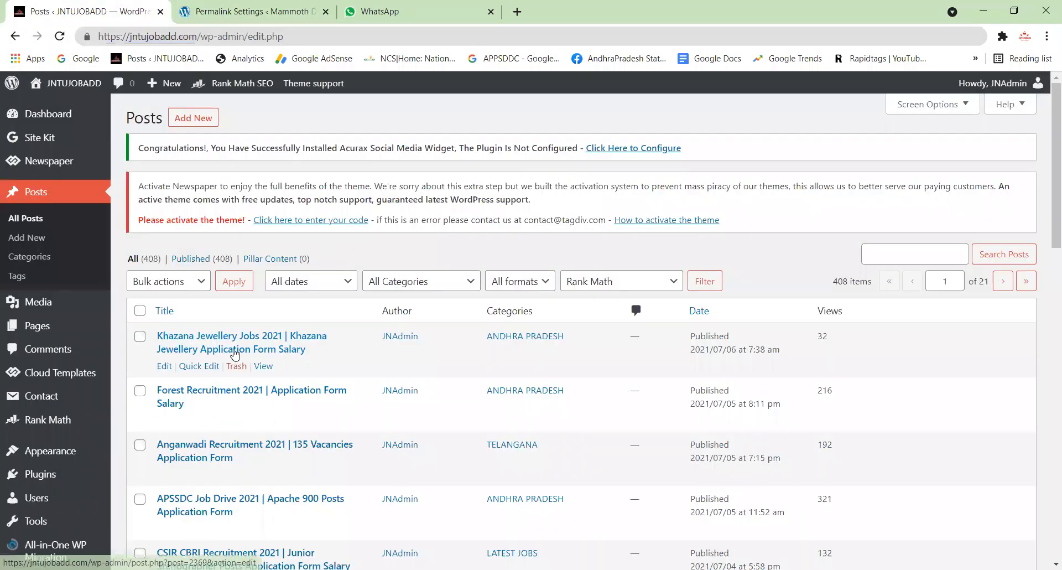
pyautogui.click(245, 349)
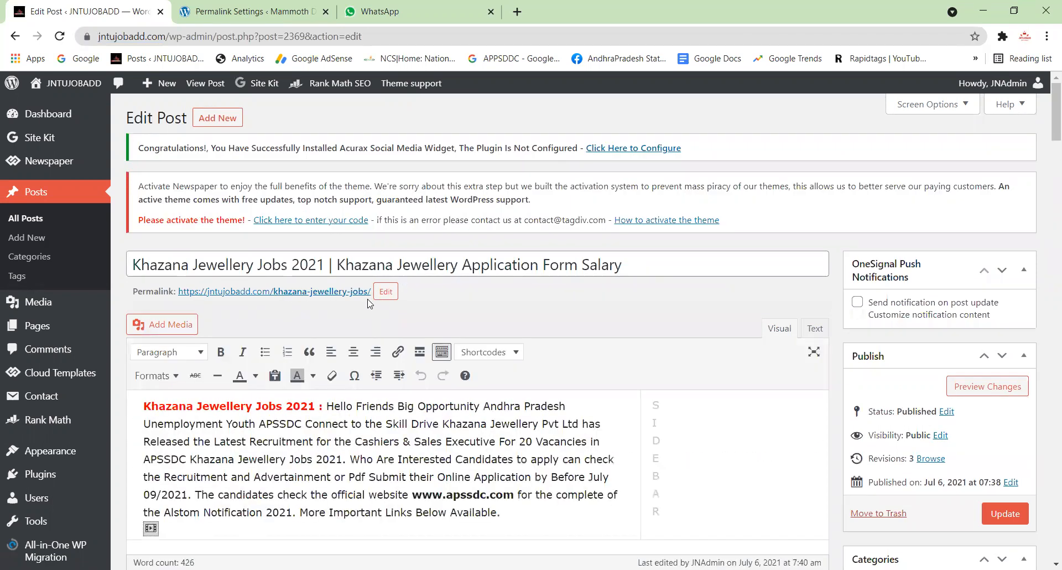
pyautogui.moveTo(296, 264); pyautogui.dragTo(622, 265)
pyautogui.click(321, 306)
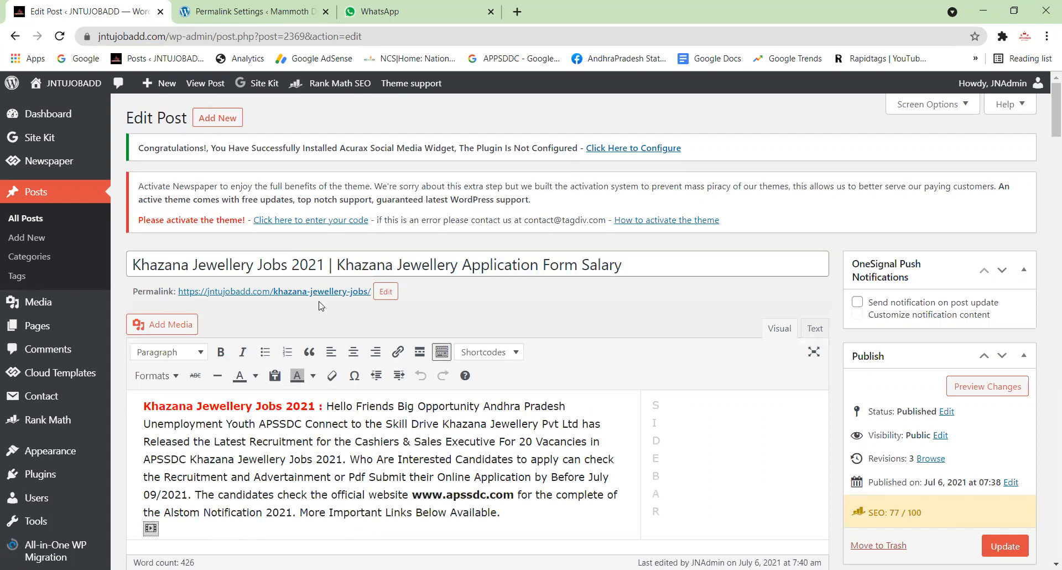
pyautogui.moveTo(293, 264); pyautogui.dragTo(622, 266)
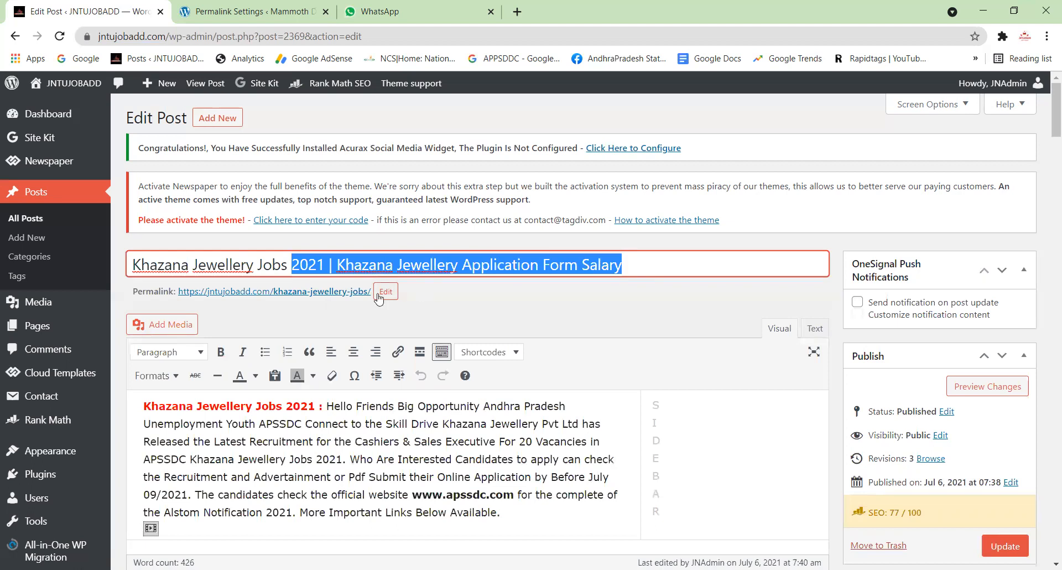
pyautogui.click(284, 265)
pyautogui.moveTo(284, 265); pyautogui.dragTo(125, 270)
pyautogui.click(257, 272)
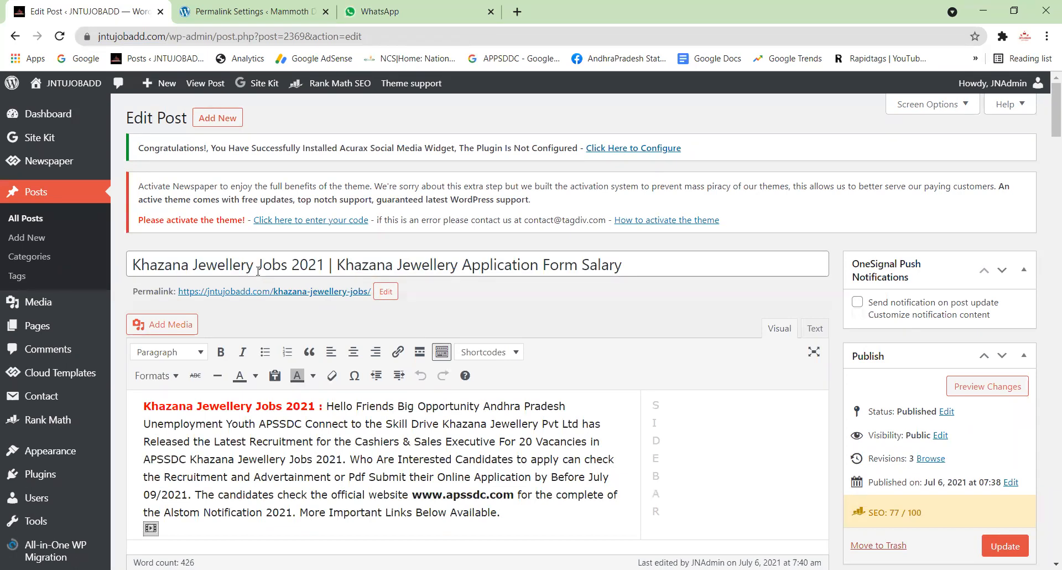
pyautogui.moveTo(288, 264); pyautogui.dragTo(133, 264)
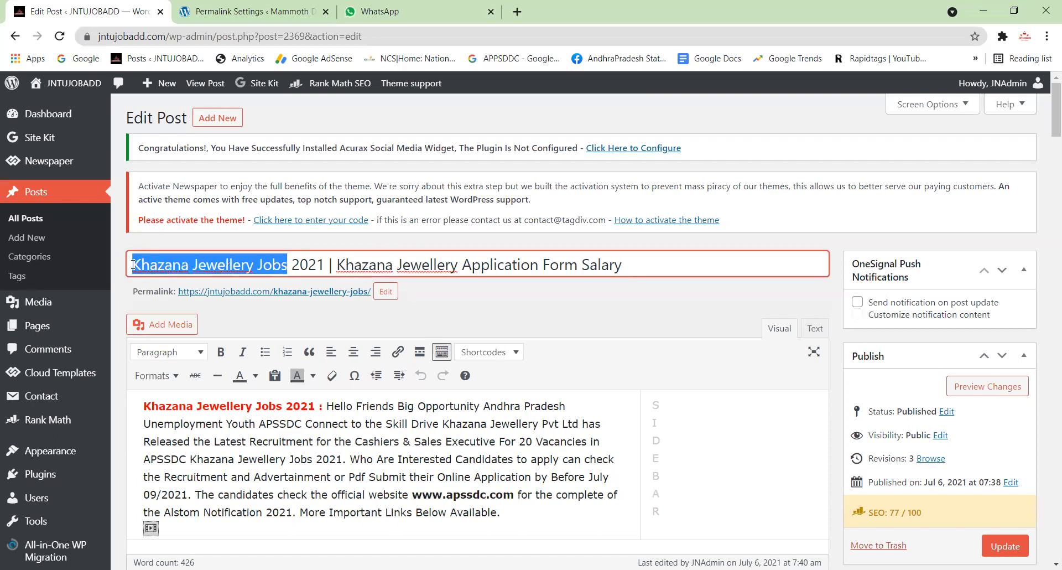
pyautogui.click(269, 331)
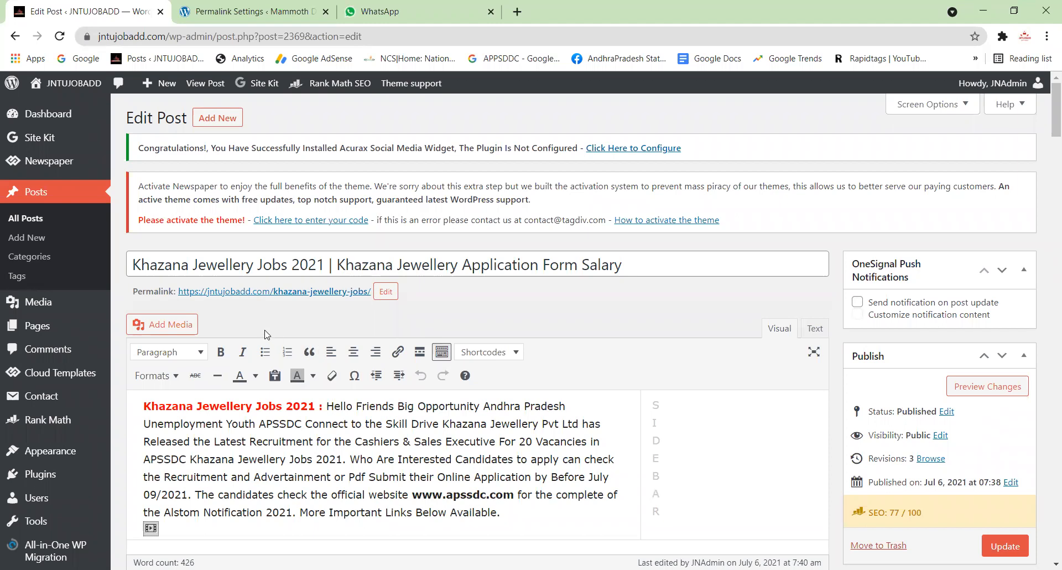
pyautogui.moveTo(294, 265); pyautogui.dragTo(559, 266)
pyautogui.moveTo(652, 270); pyautogui.dragTo(652, 270)
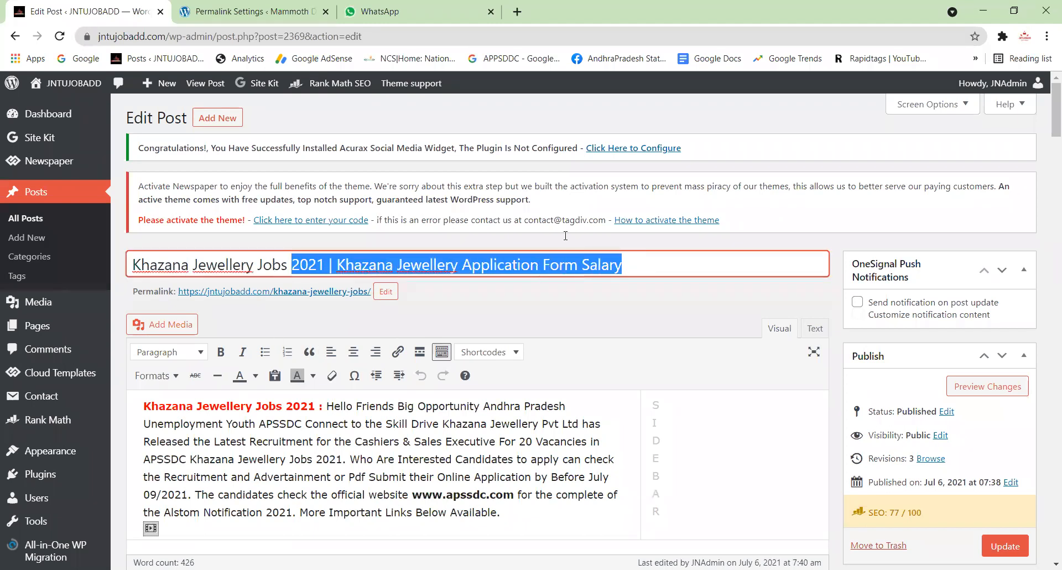
# Return to the Mammoth Dolphin site, save the Post name permalink structure, and open the Privacy settings.
pyautogui.click(252, 11)
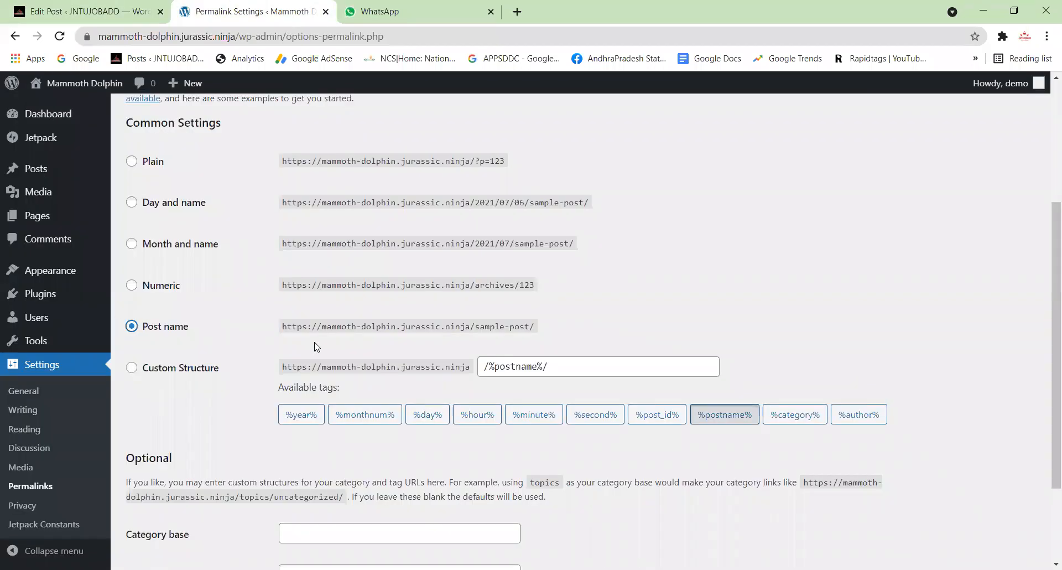
pyautogui.scroll(-3, 313, 346)
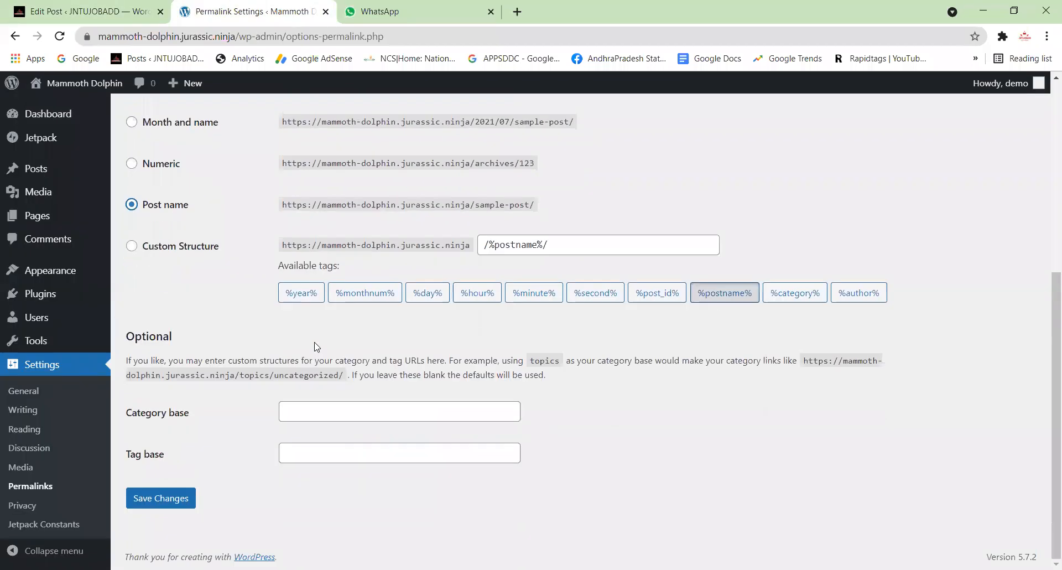
pyautogui.click(180, 500)
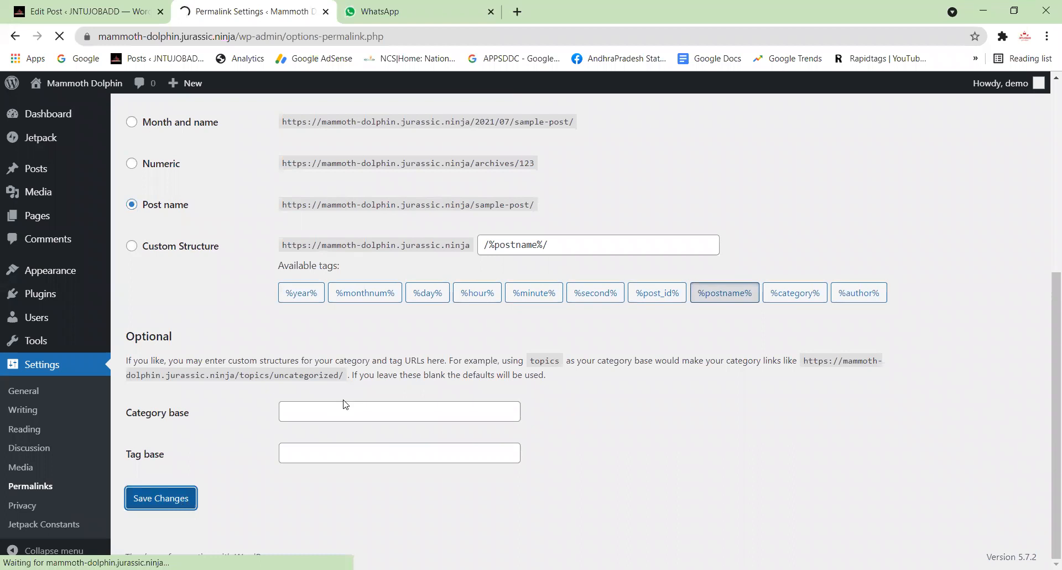
pyautogui.scroll(-5, 335, 398)
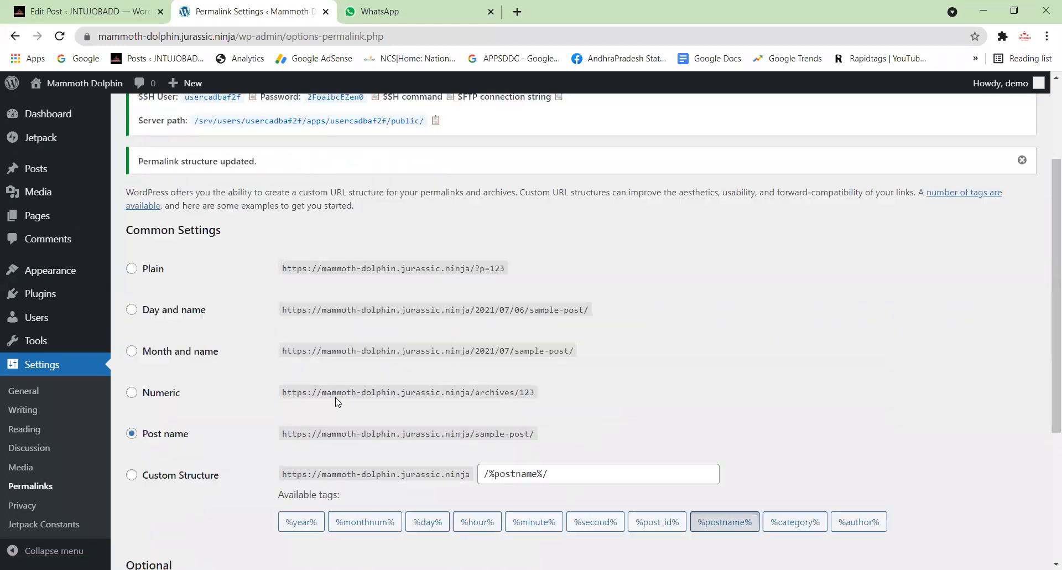
pyautogui.click(28, 508)
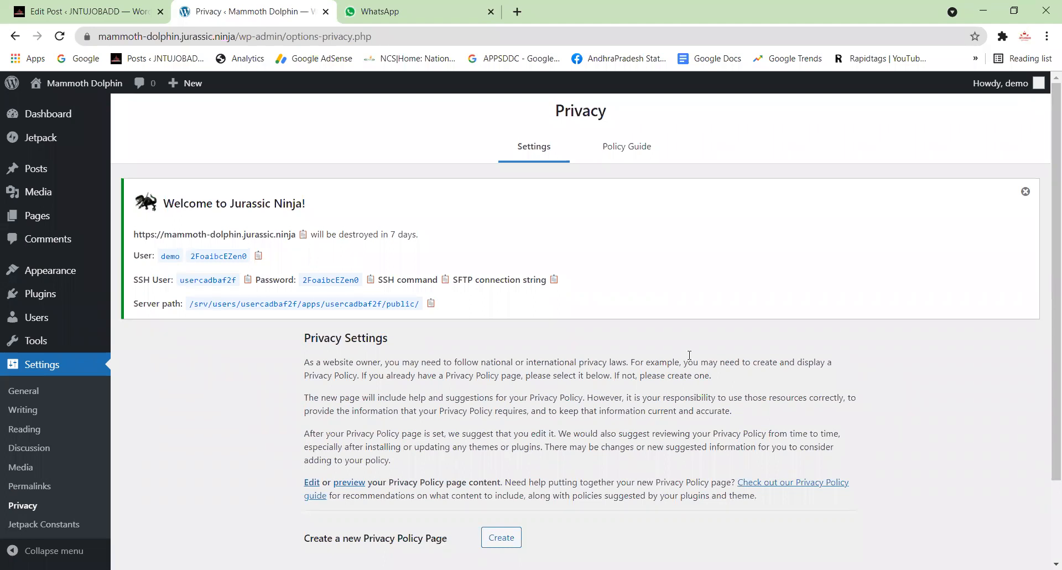
# Review the General settings, from the site title, addresses and admin email to the date format, time format and week start.
pyautogui.click(28, 391)
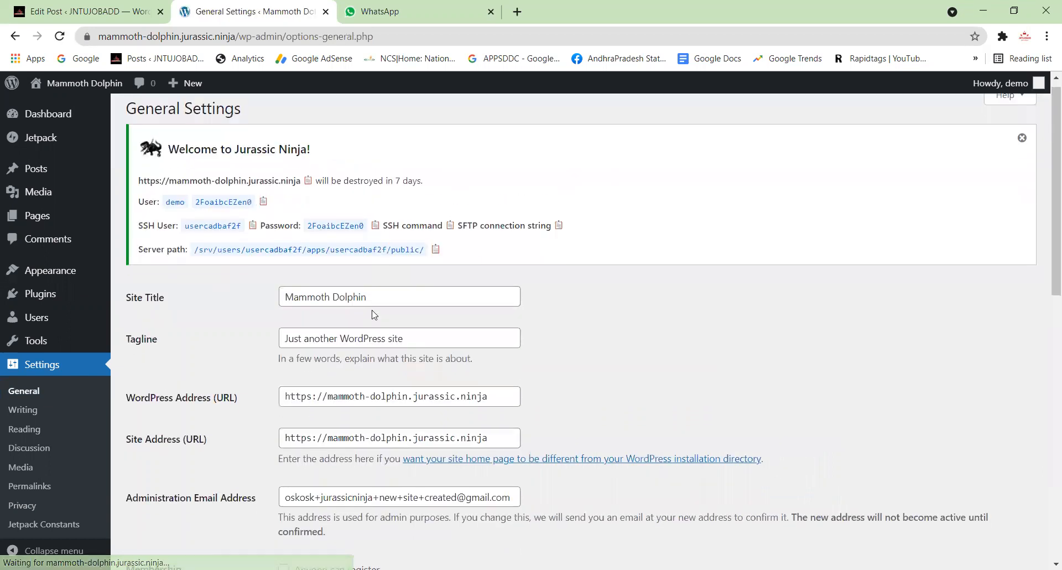
pyautogui.scroll(-1, 396, 183)
pyautogui.click(399, 170)
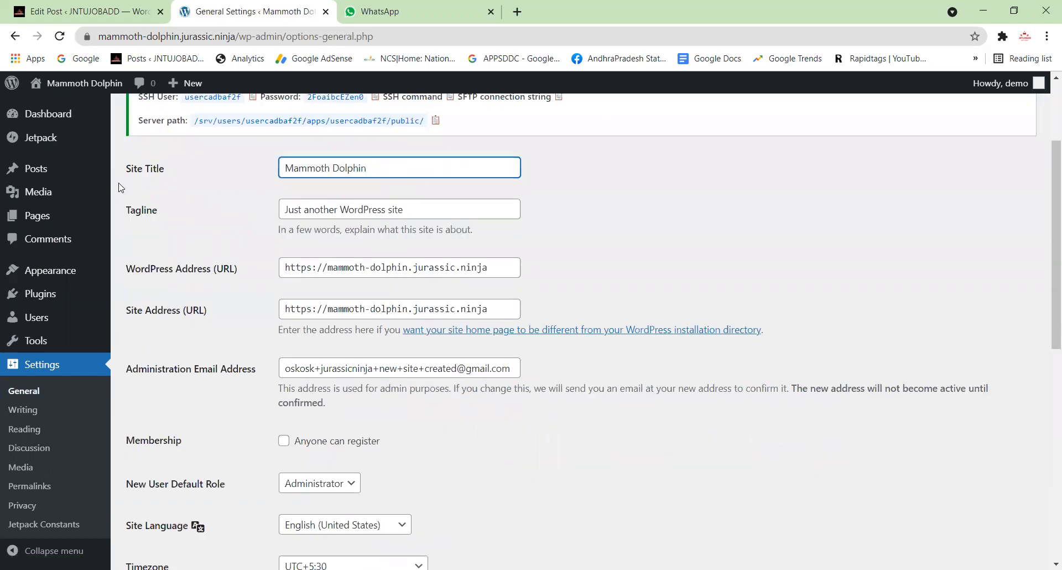
pyautogui.click(417, 209)
pyautogui.click(487, 265)
pyautogui.click(496, 303)
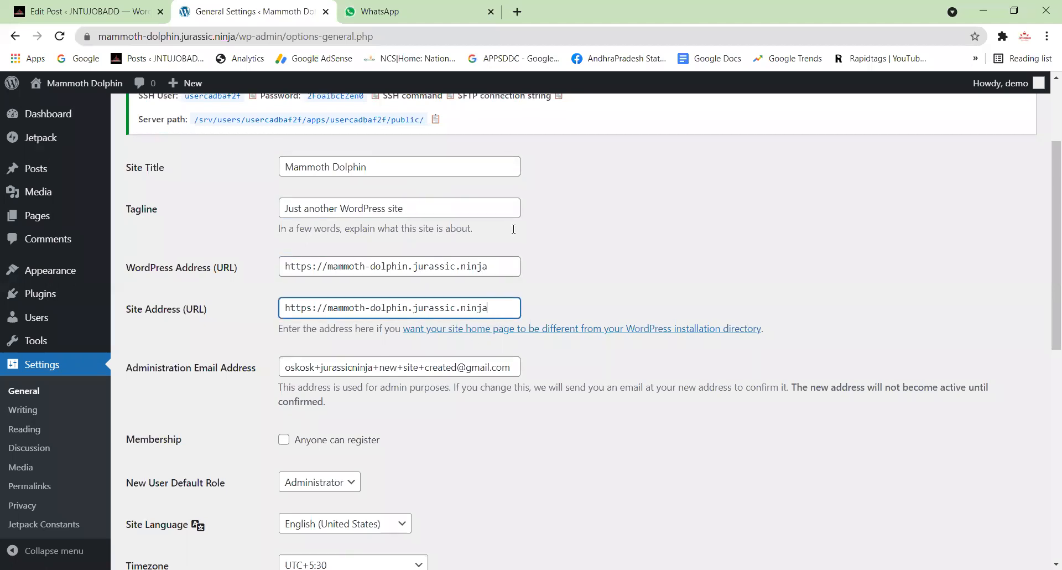
pyautogui.scroll(-2, 514, 229)
pyautogui.click(513, 229)
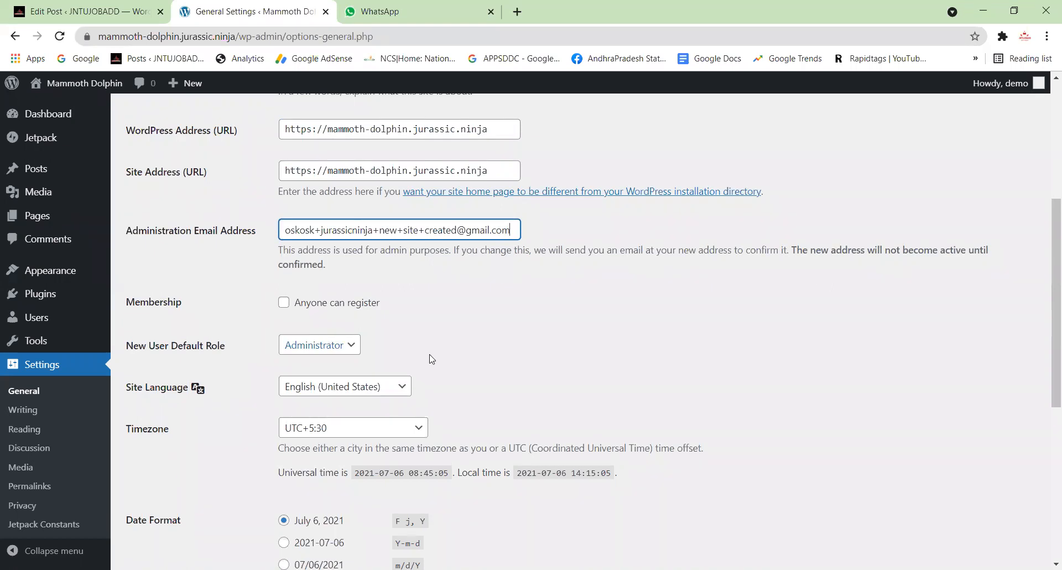
pyautogui.scroll(-2, 461, 357)
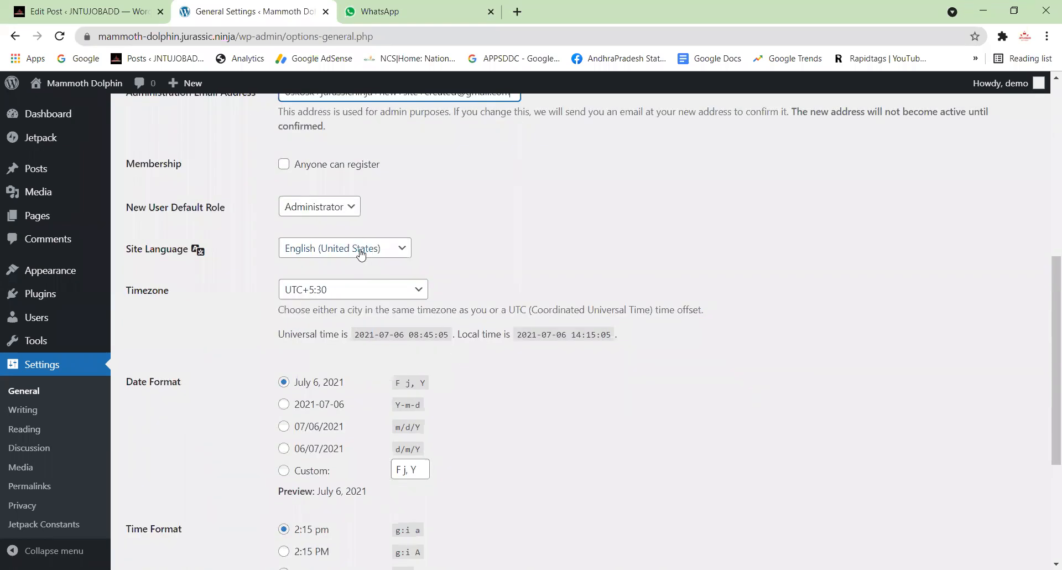
pyautogui.scroll(-4, 501, 303)
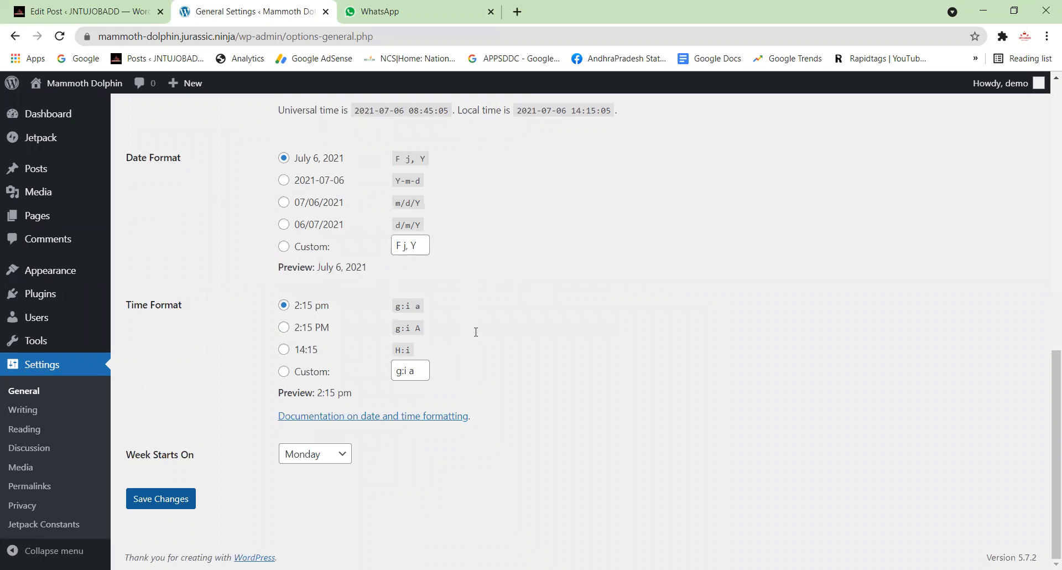
# Reopen the Permalinks settings and save them again with the Post name structure.
pyautogui.scroll(-6, 141, 298)
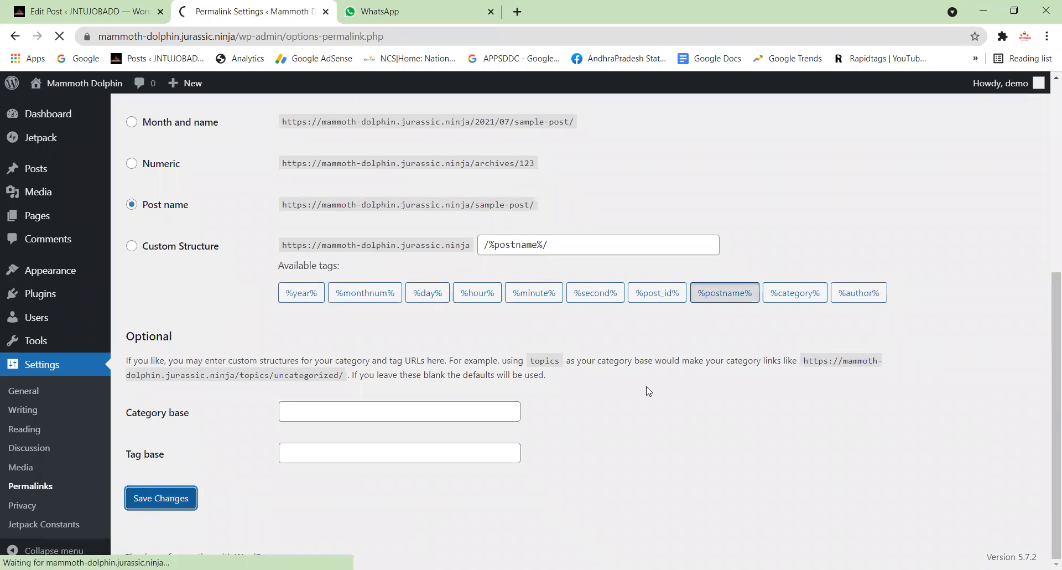
pyautogui.scroll(5, 649, 391)
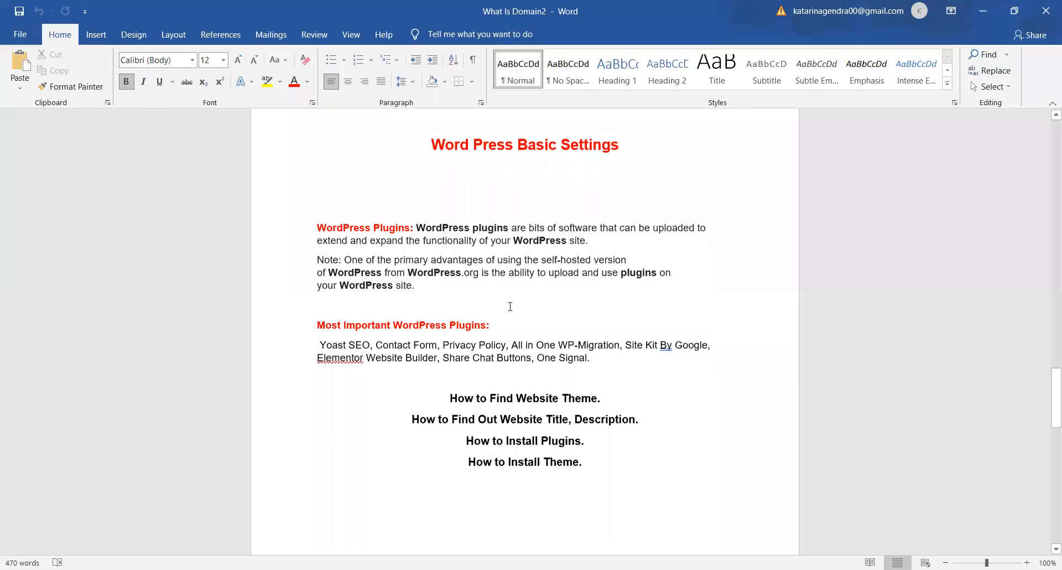
# In the Most Important WordPress Plugins list, review the entries from Yoast SEO and Contact Form through Privacy Policy and All in One WP-Migration.
pyautogui.scroll(-2, 321, 298)
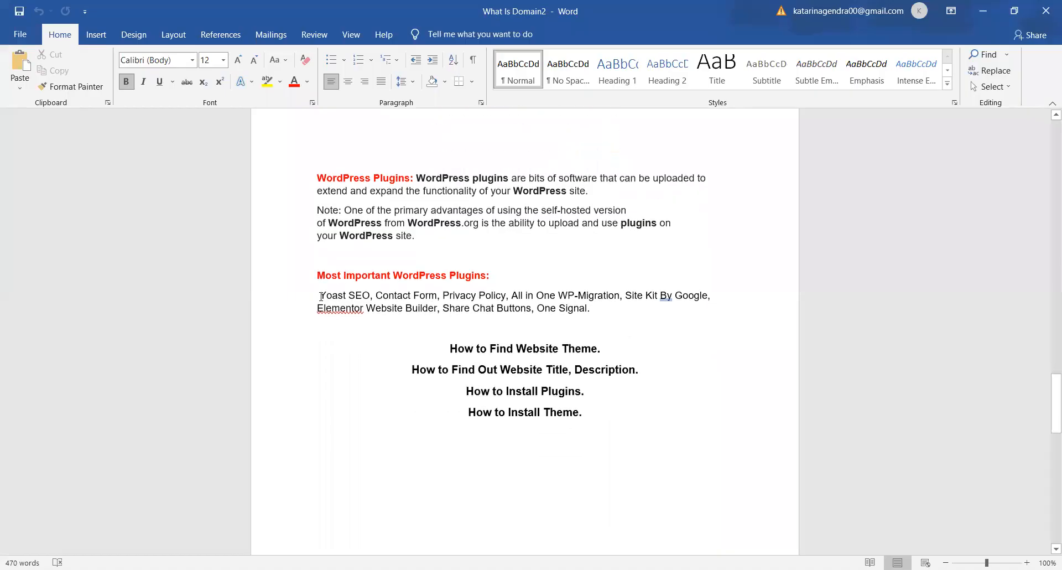
pyautogui.moveTo(322, 296); pyautogui.dragTo(370, 295)
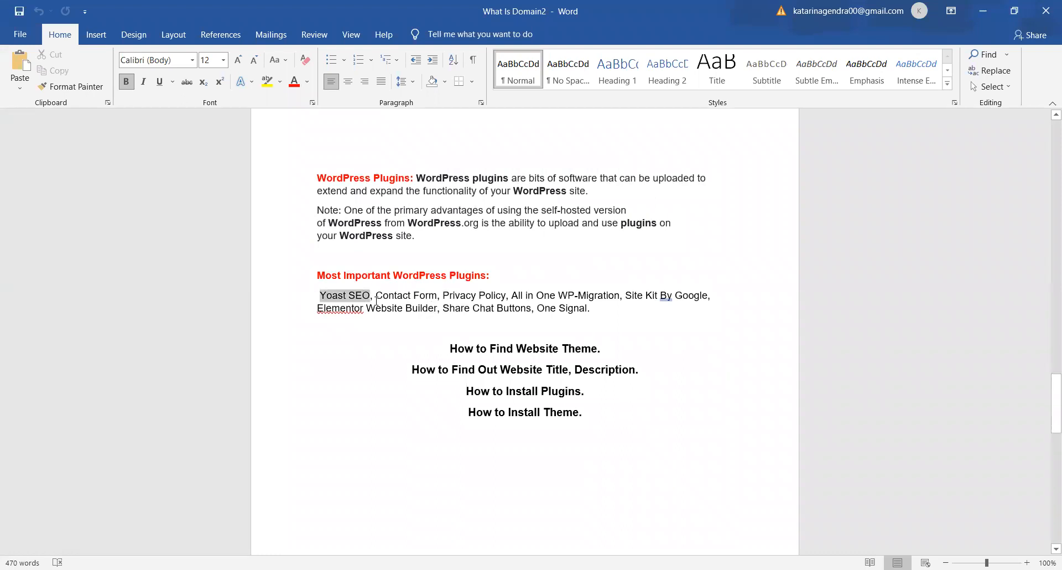
pyautogui.click(376, 299)
pyautogui.moveTo(377, 297); pyautogui.dragTo(439, 297)
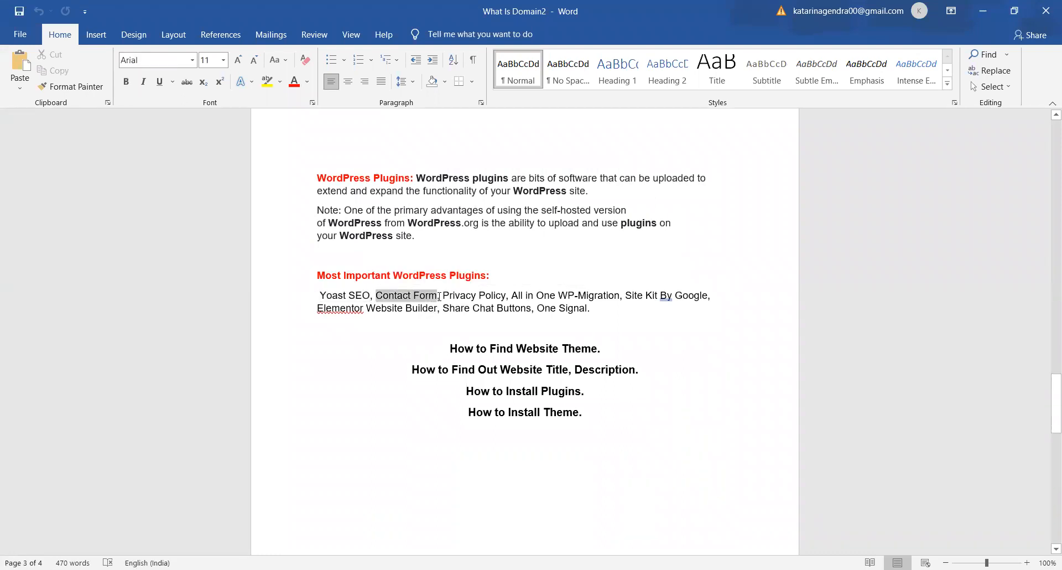
pyautogui.click(441, 296)
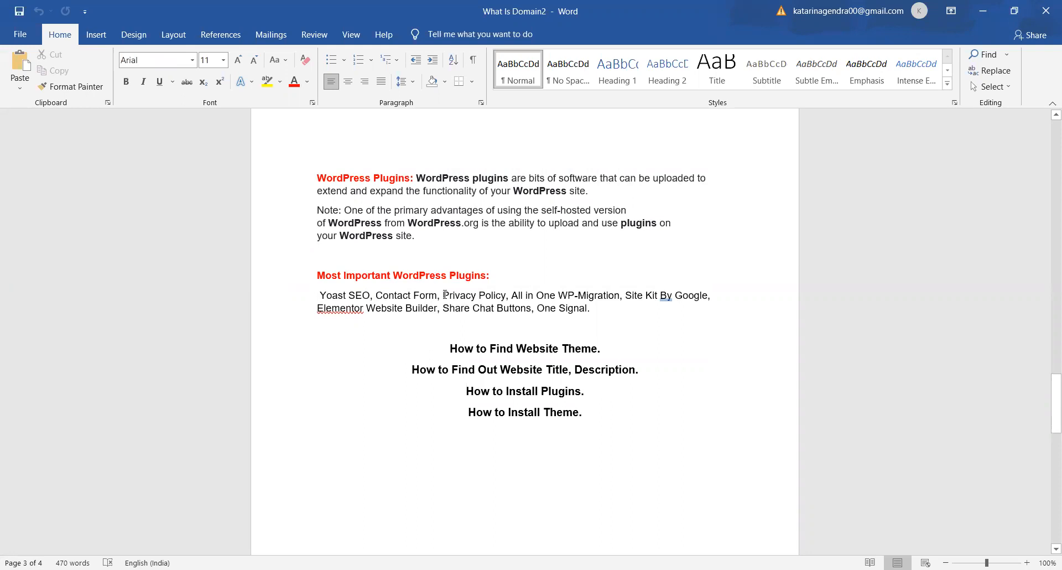
pyautogui.moveTo(458, 295); pyautogui.dragTo(502, 305)
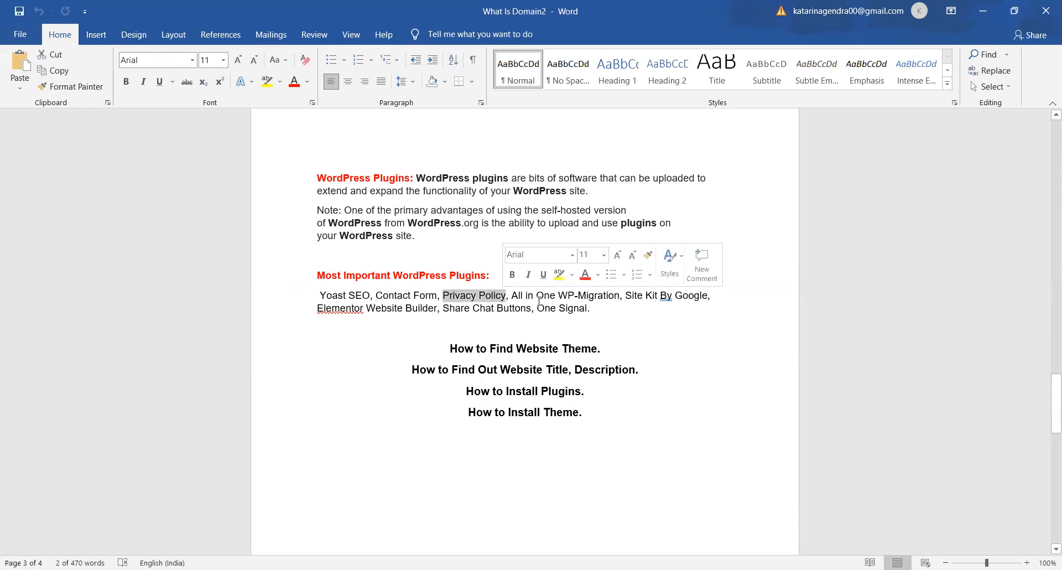
pyautogui.click(511, 296)
pyautogui.moveTo(524, 296)
pyautogui.mouseDown()
pyautogui.moveTo(609, 304)
pyautogui.moveTo(517, 299)
pyautogui.mouseUp()
pyautogui.click(607, 306)
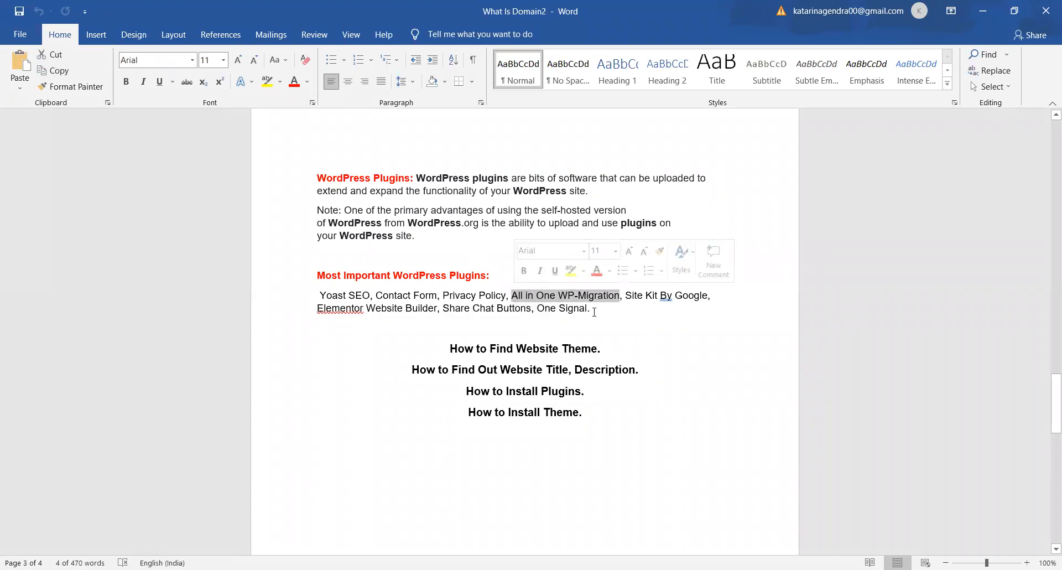
# Review the Site Kit By Google and Elementor Website Builder entries in the plugin list.
pyautogui.click(562, 301)
pyautogui.moveTo(624, 295); pyautogui.dragTo(717, 299)
pyautogui.moveTo(521, 313); pyautogui.dragTo(725, 304)
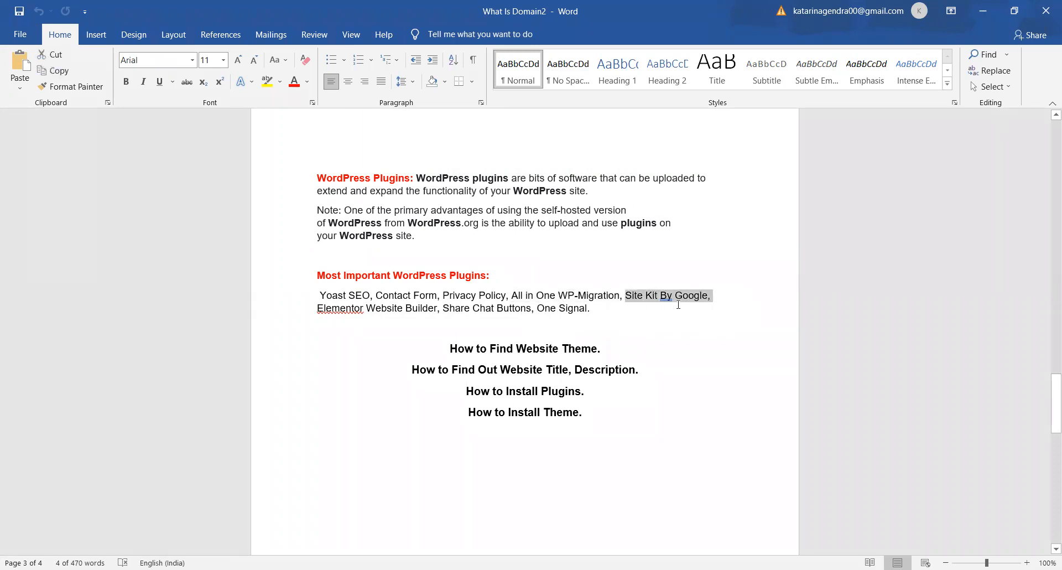
pyautogui.click(635, 298)
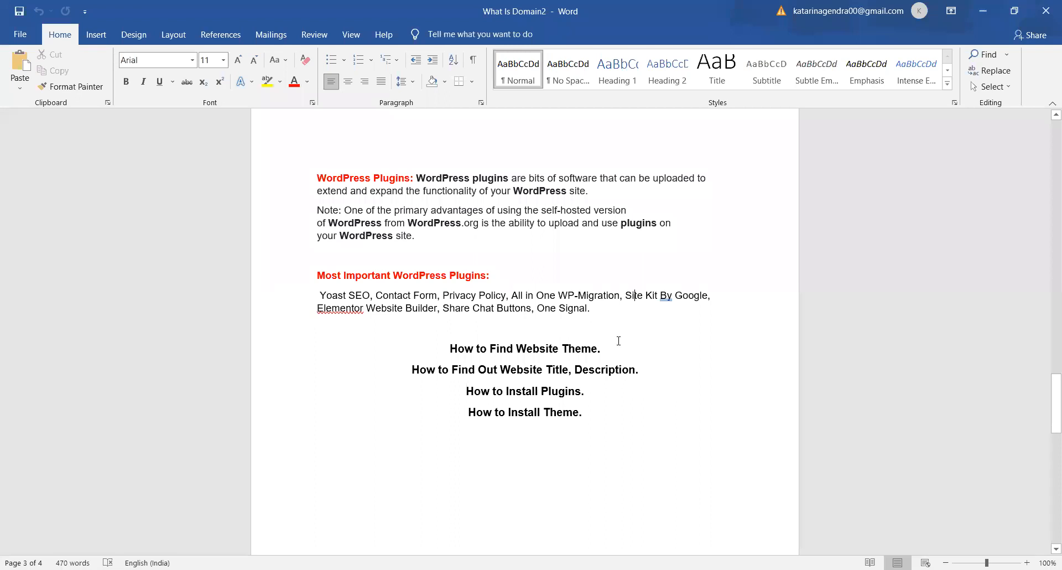
pyautogui.moveTo(719, 296); pyautogui.dragTo(634, 298)
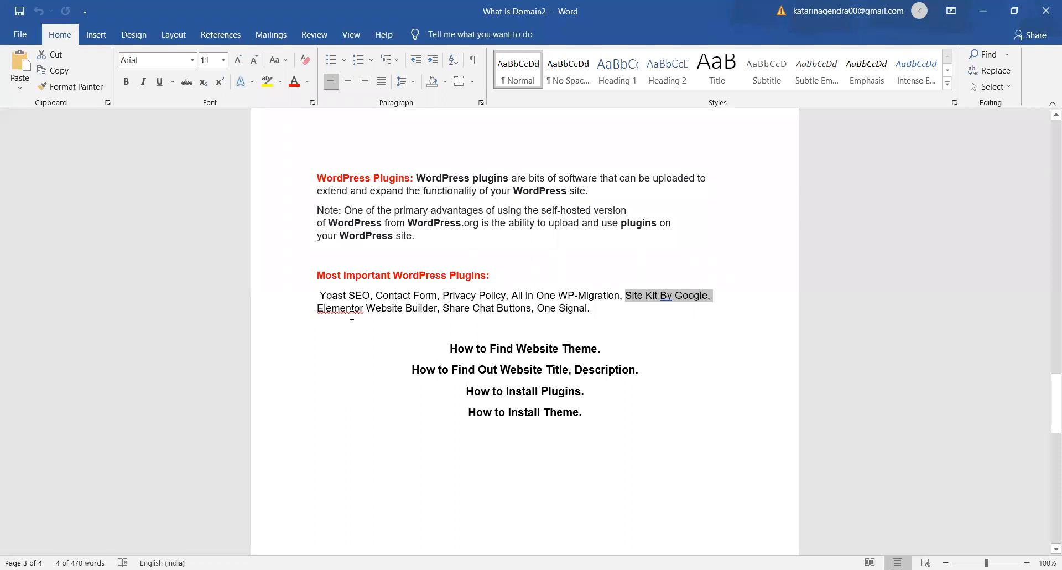
pyautogui.moveTo(317, 307); pyautogui.dragTo(437, 313)
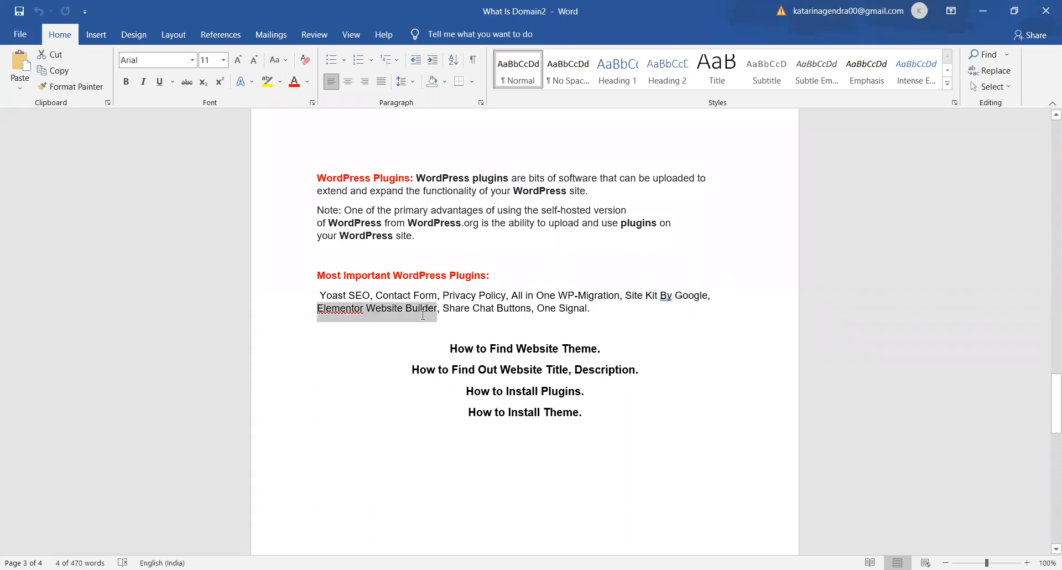
pyautogui.moveTo(379, 339); pyautogui.dragTo(381, 339)
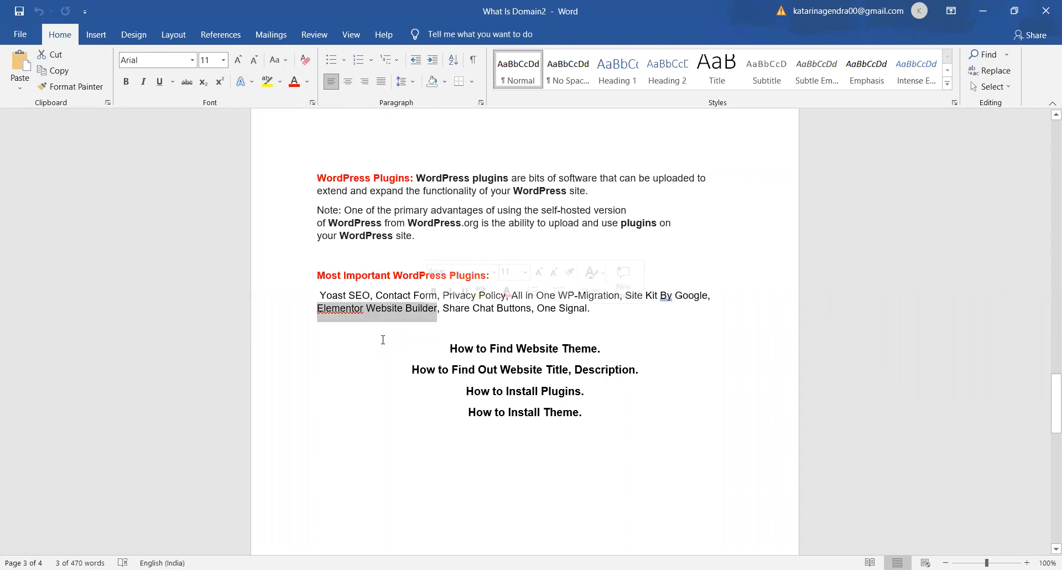
pyautogui.click(383, 339)
pyautogui.moveTo(441, 311); pyautogui.dragTo(300, 308)
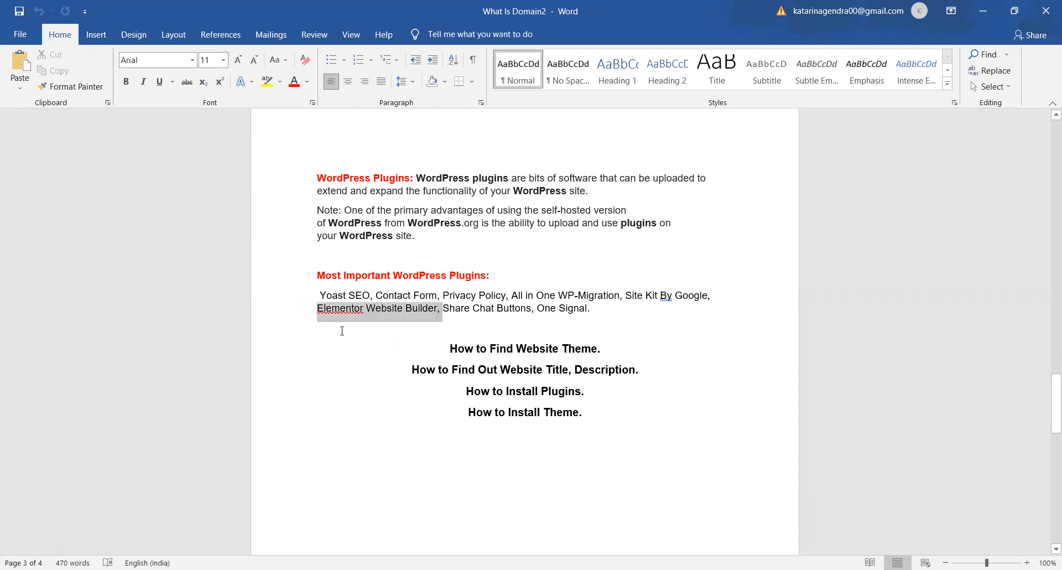
pyautogui.click(440, 333)
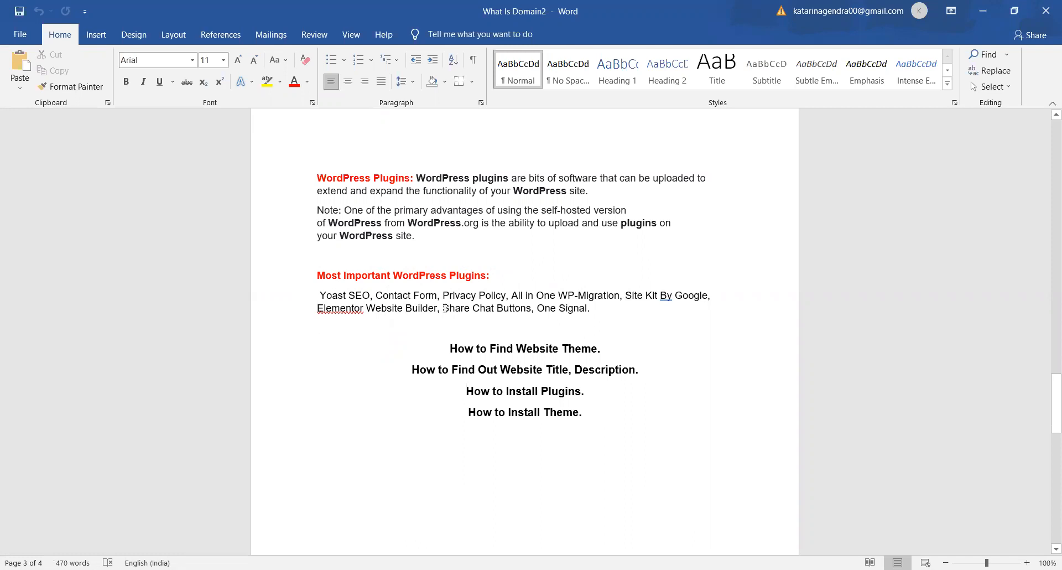
# Review the Share Chat Buttons and One Signal entries at the end of the plugin list.
pyautogui.moveTo(446, 309); pyautogui.dragTo(533, 311)
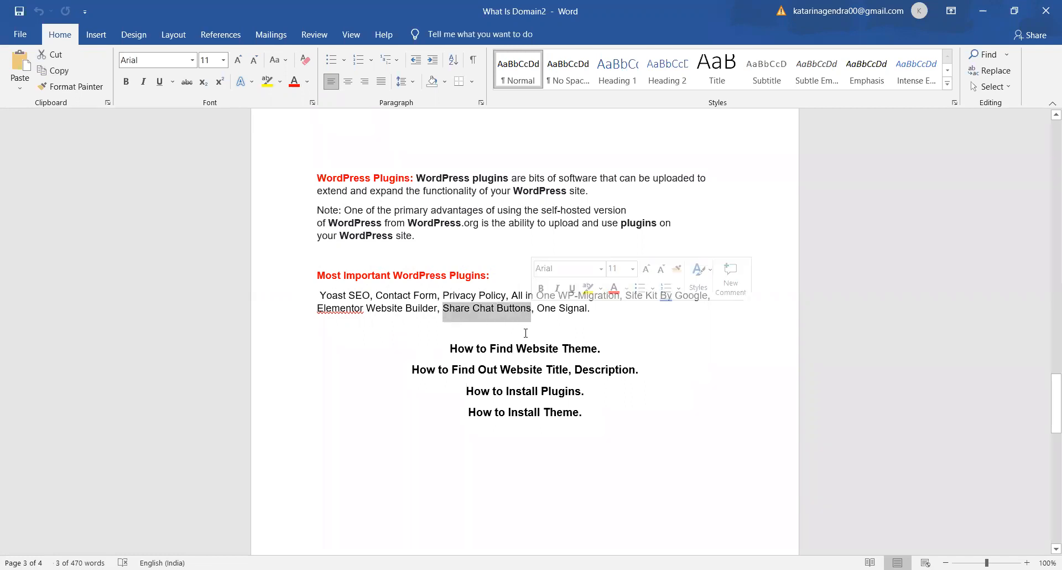
pyautogui.click(533, 315)
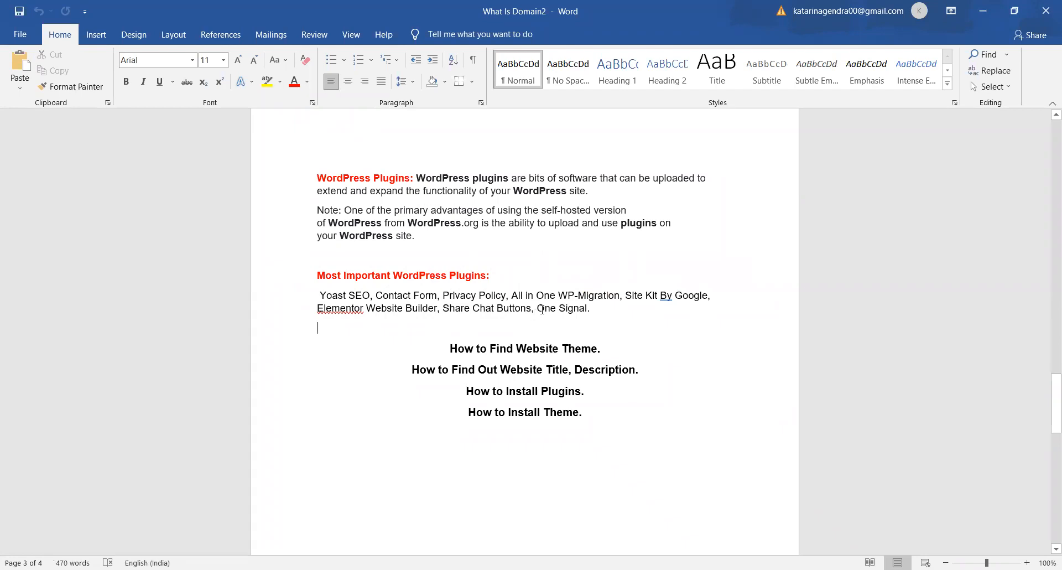
pyautogui.moveTo(540, 309); pyautogui.dragTo(592, 310)
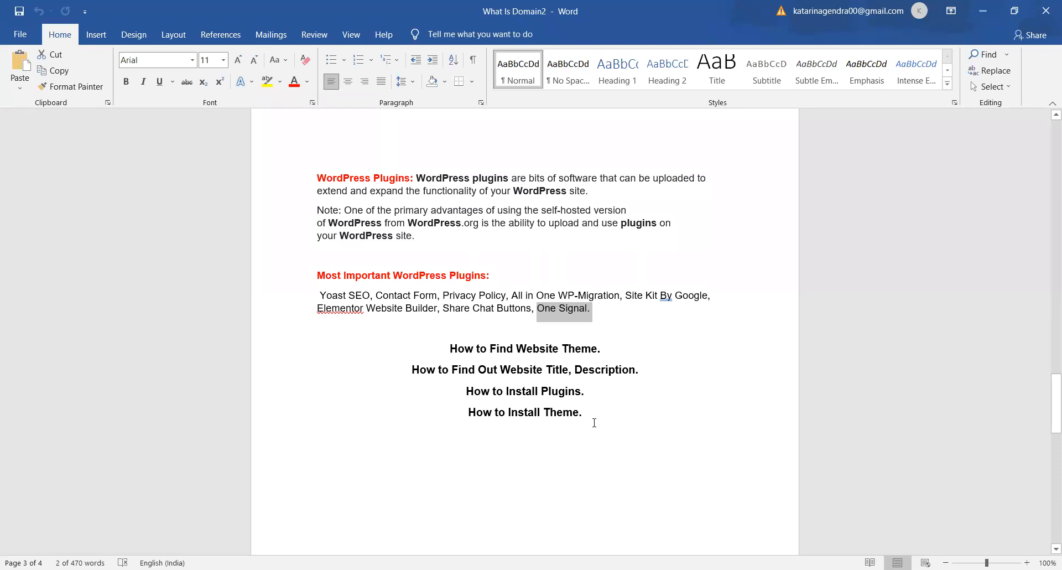
pyautogui.click(589, 321)
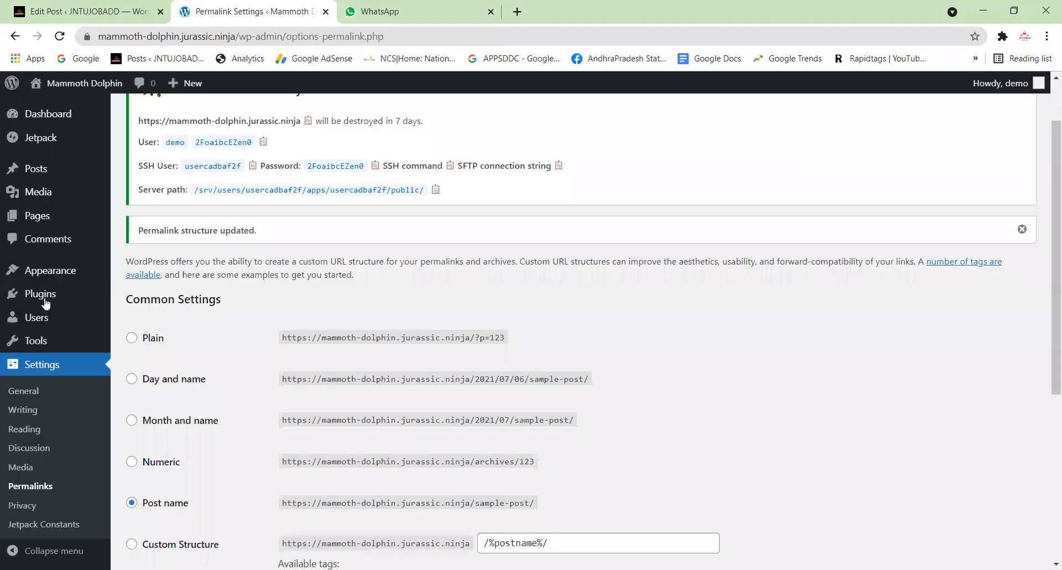
# Switch to the Mammoth Dolphin site in Chrome and display the popular plugins available to add.
pyautogui.moveTo(105, 304)
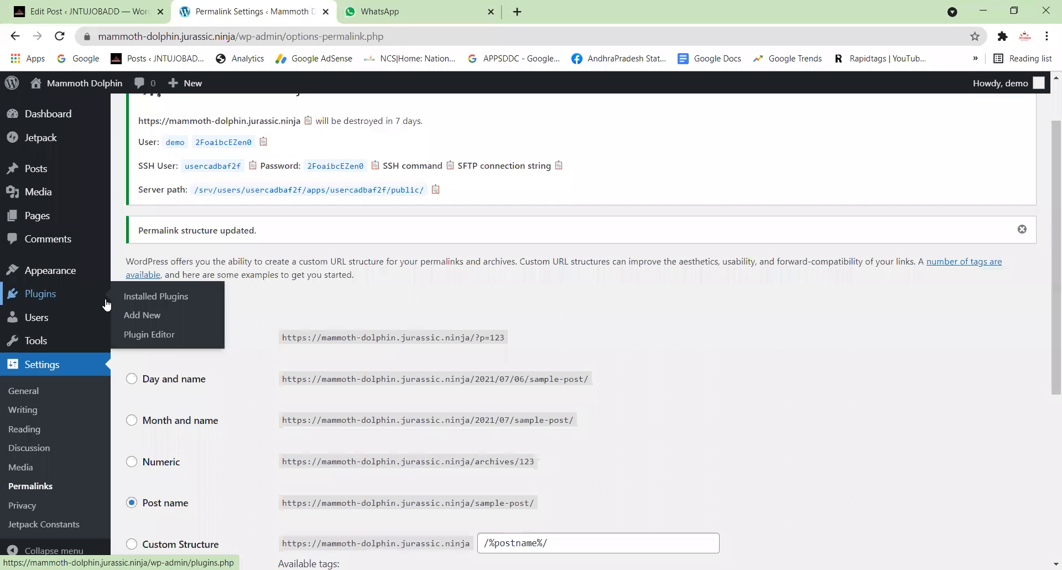
pyautogui.click(152, 321)
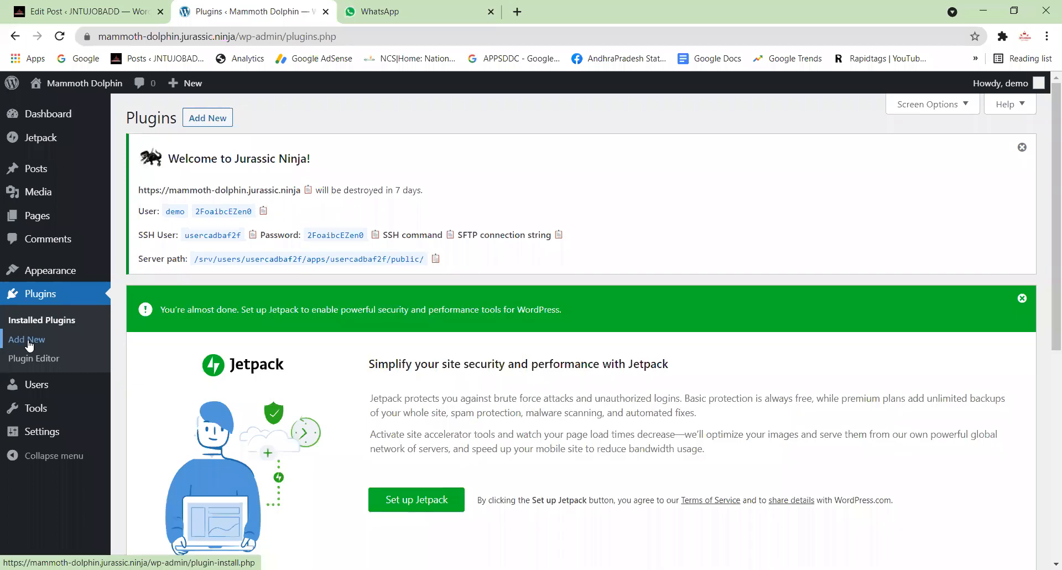
pyautogui.click(30, 344)
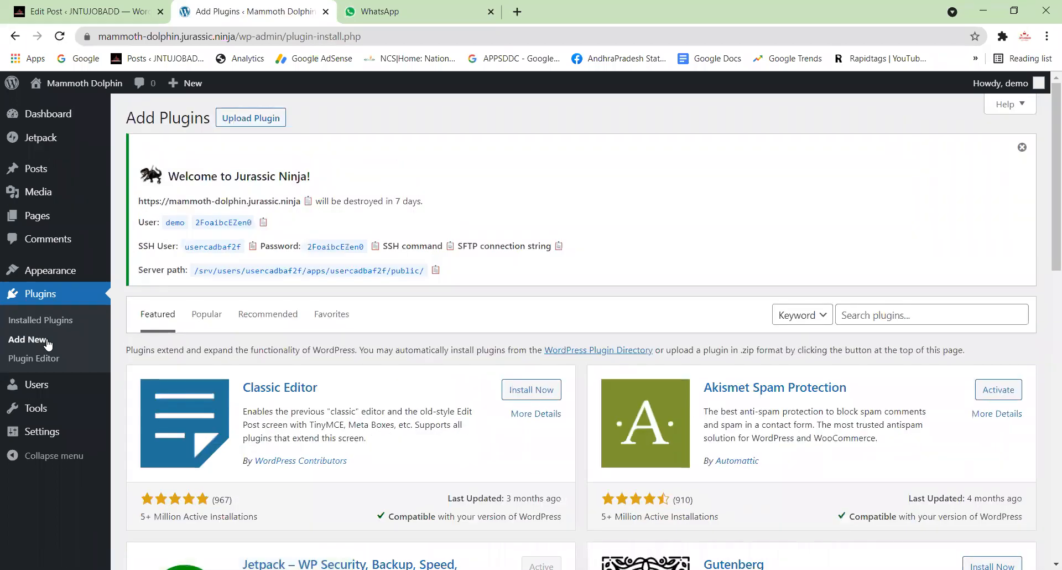
pyautogui.click(216, 314)
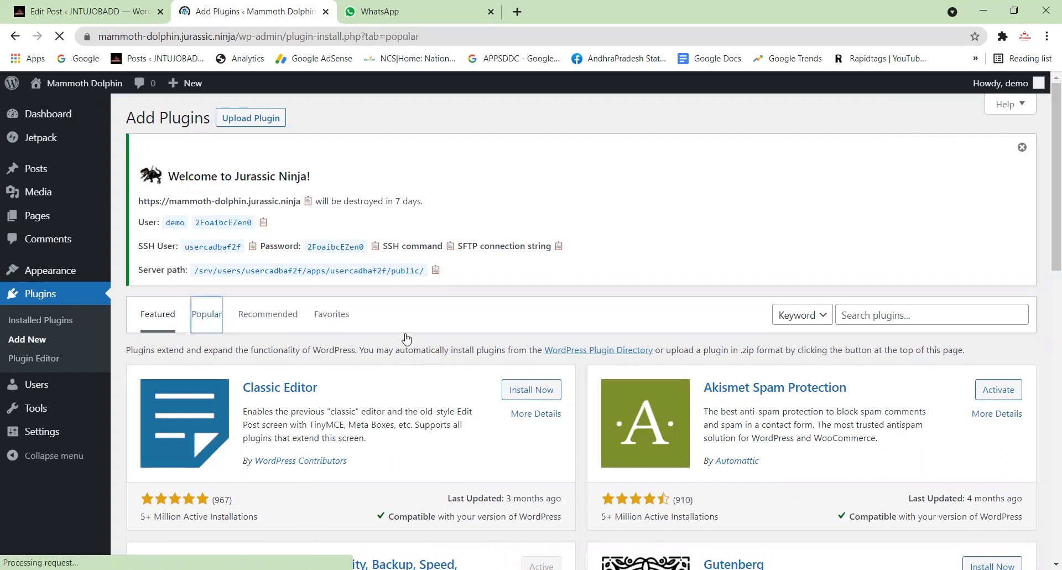
pyautogui.scroll(-1, 617, 382)
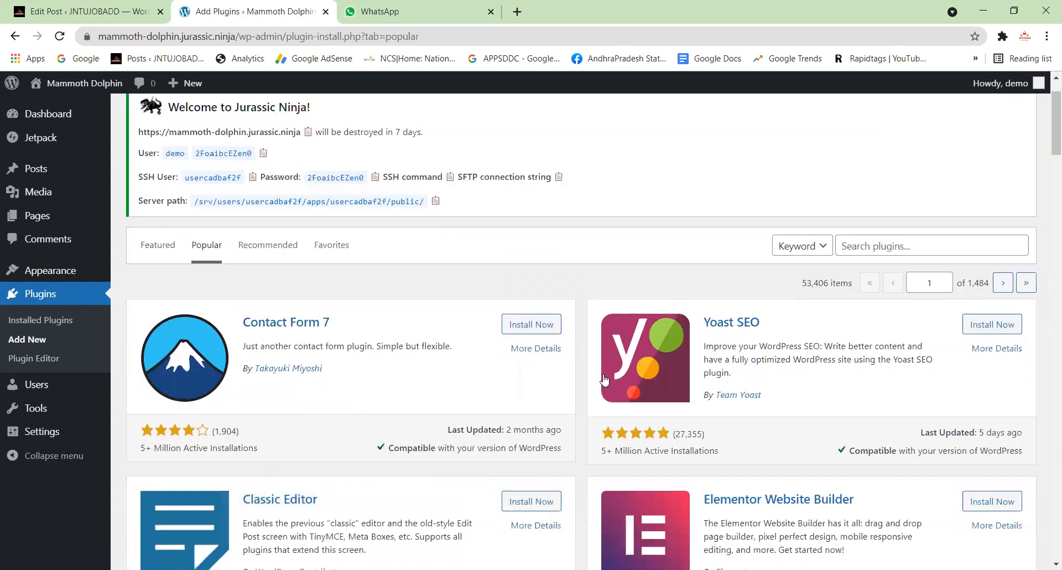
# Install and activate the Contact Form 7 plugin.
pyautogui.click(536, 326)
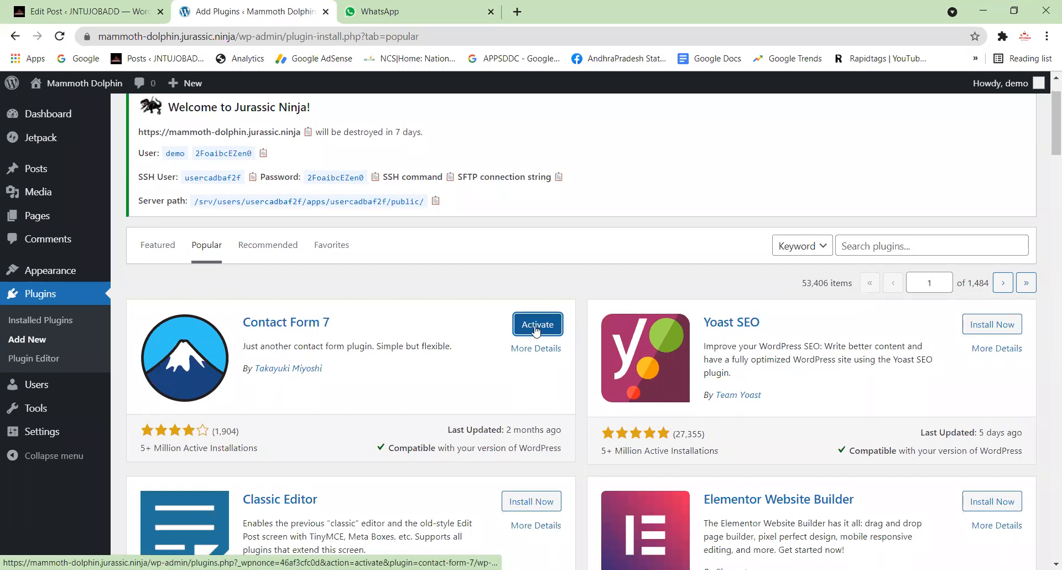
pyautogui.click(536, 327)
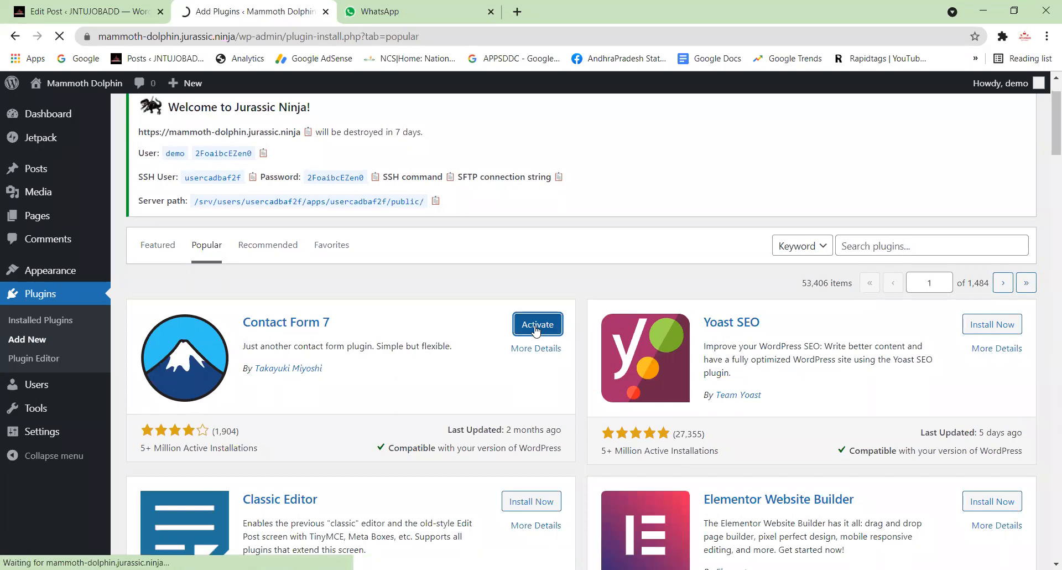
pyautogui.scroll(-6, 531, 339)
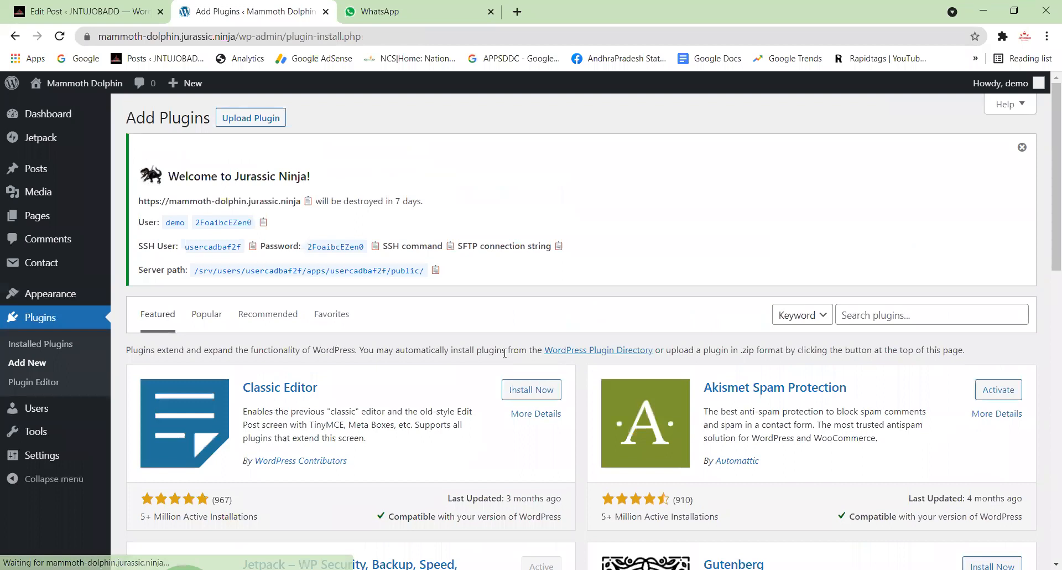
# Install and activate the Yoast SEO plugin from the popular plugins.
pyautogui.scroll(-1, 206, 261)
pyautogui.click(208, 245)
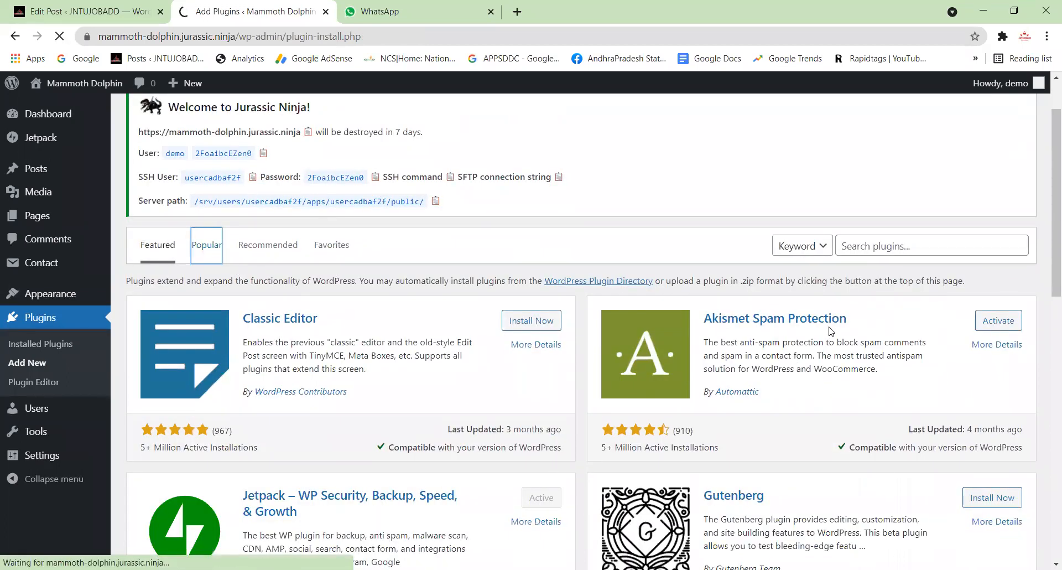
pyautogui.scroll(-1, 830, 332)
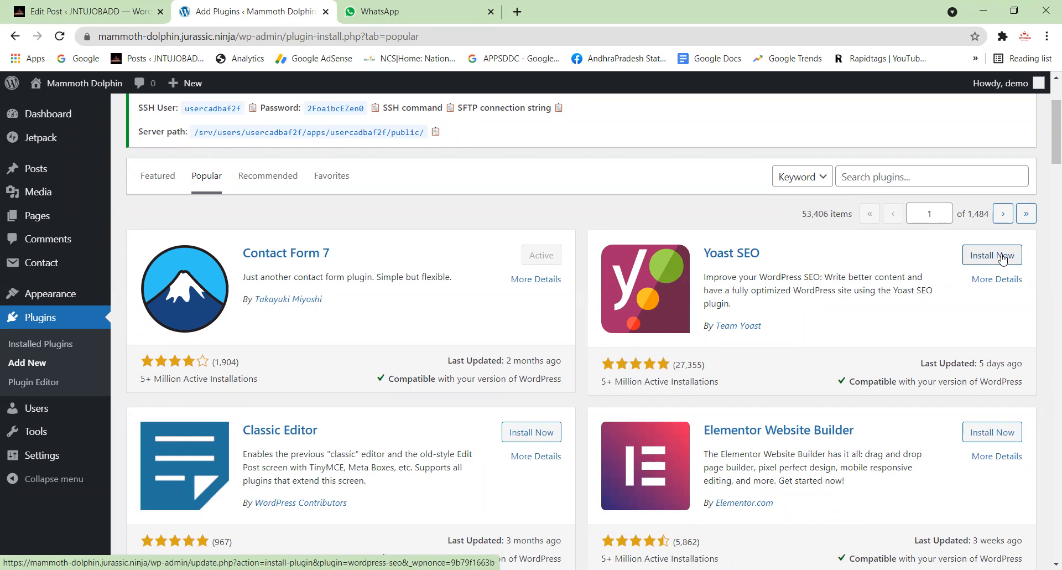
pyautogui.click(1003, 259)
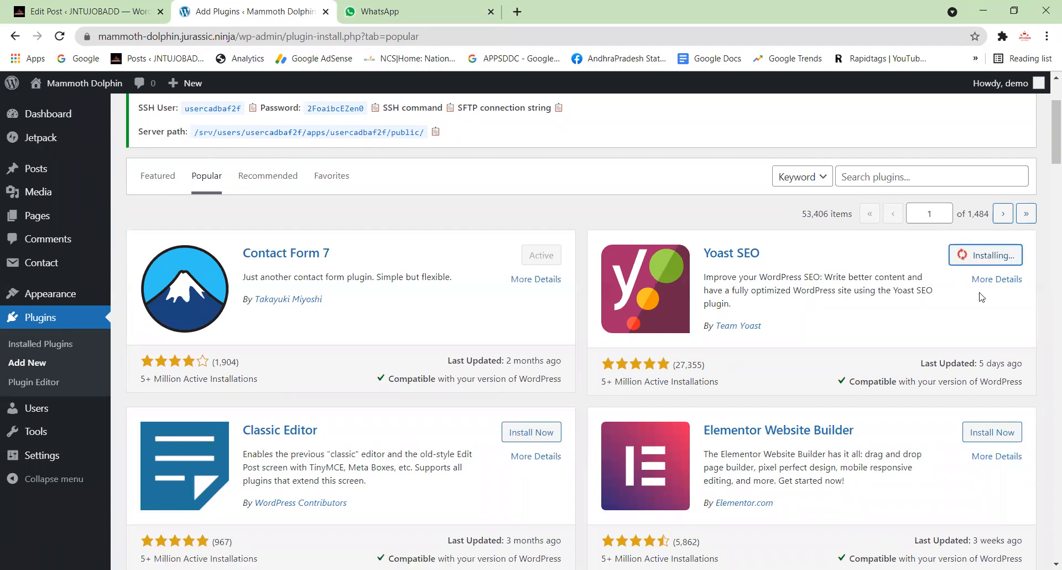
pyautogui.click(1001, 258)
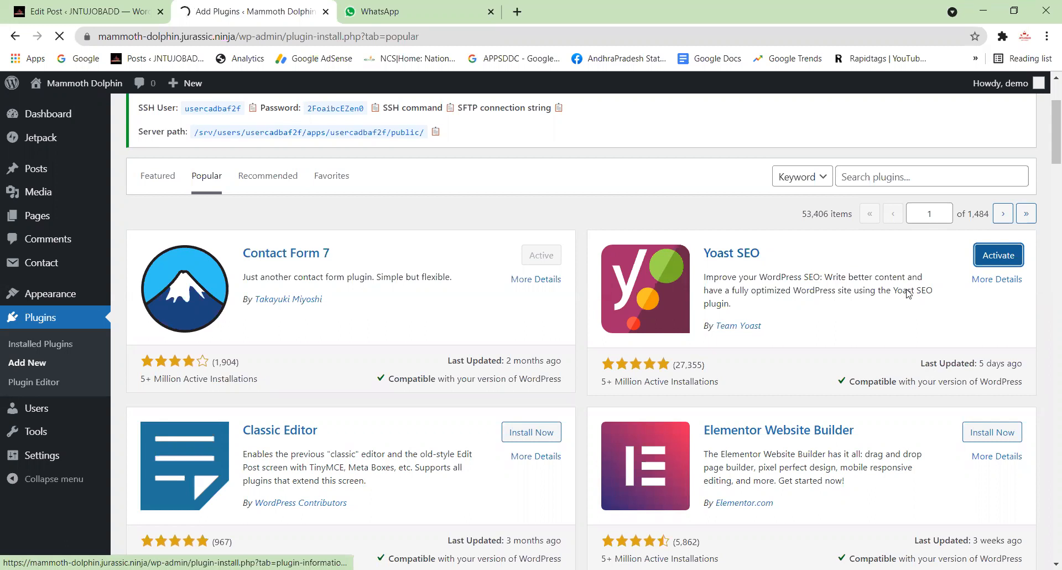
# Check the installed plugins list, and return to adding plugins to view the featured ones such as Classic Editor.
pyautogui.scroll(-9, 200, 325)
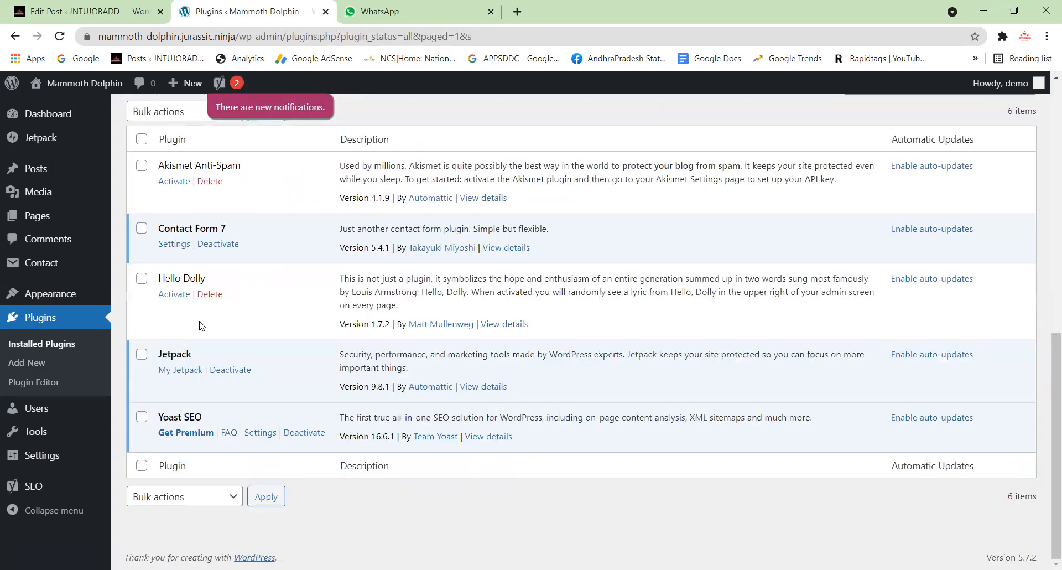
pyautogui.scroll(1, 232, 298)
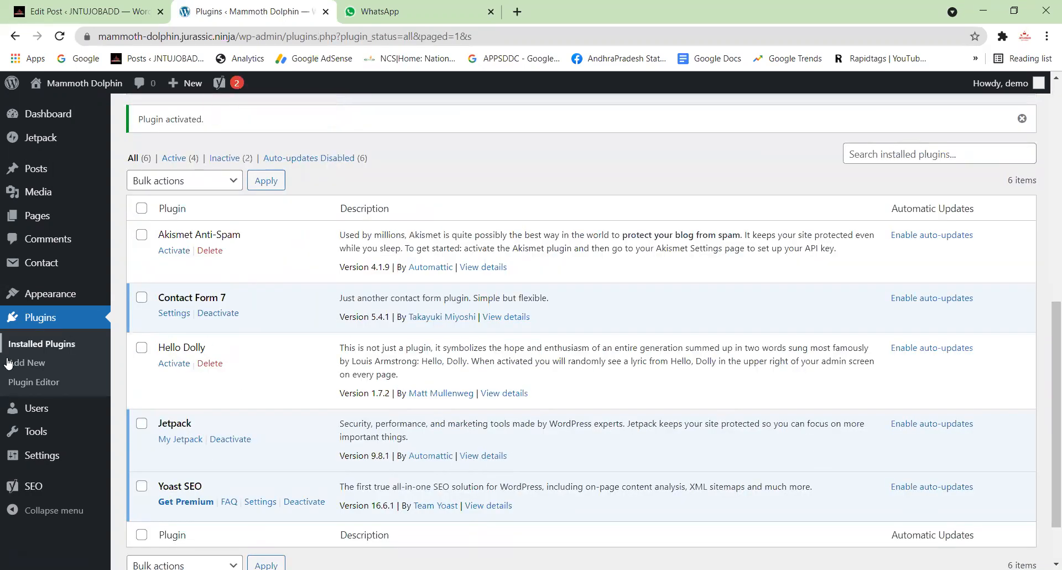
pyautogui.click(15, 363)
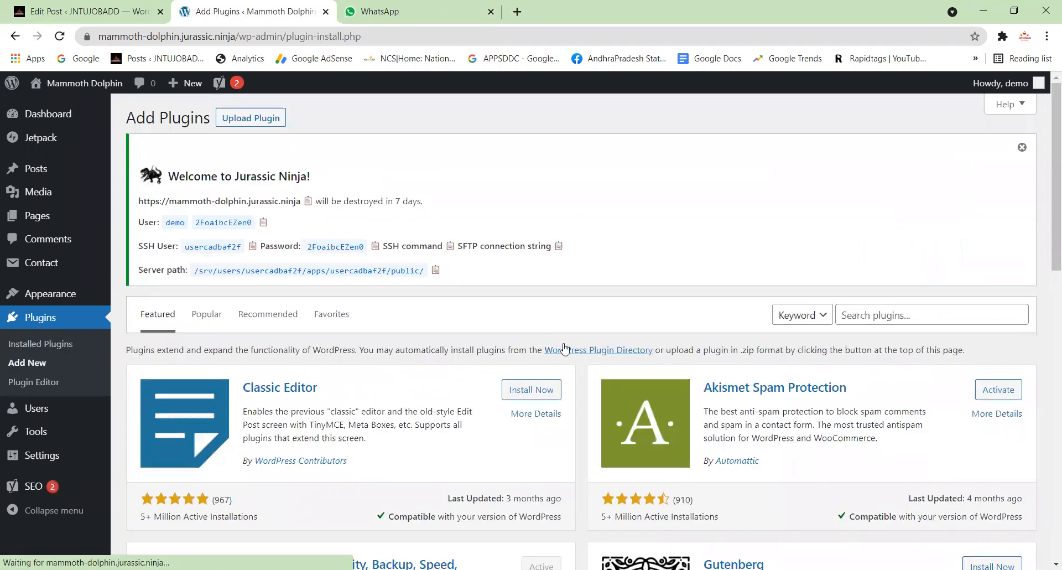
pyautogui.scroll(-2, 564, 349)
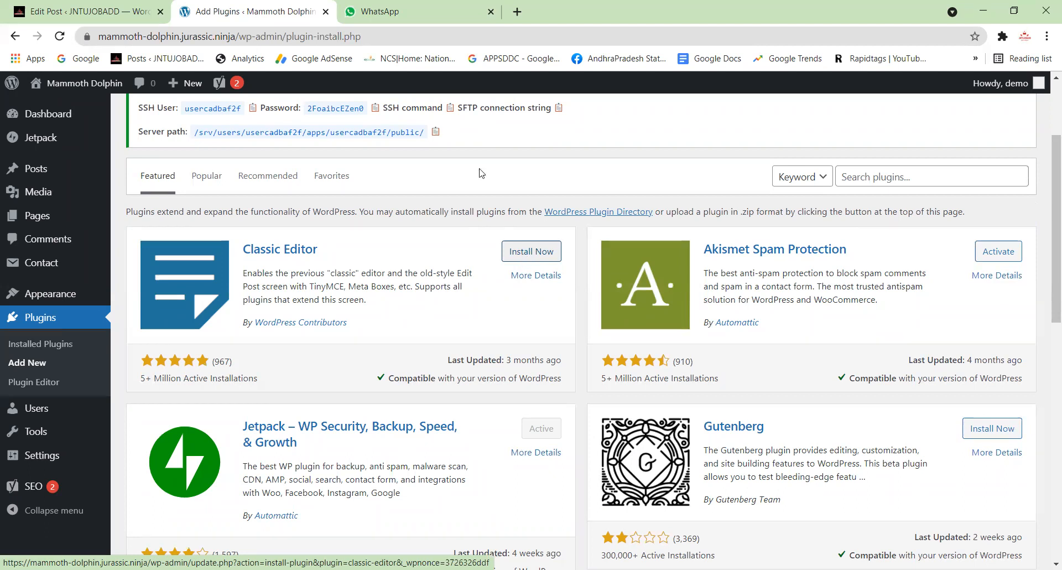
# Switch to the JNTUJOBADD site, start a new post, and examine its editor layout.
pyautogui.click(83, 11)
pyautogui.click(226, 121)
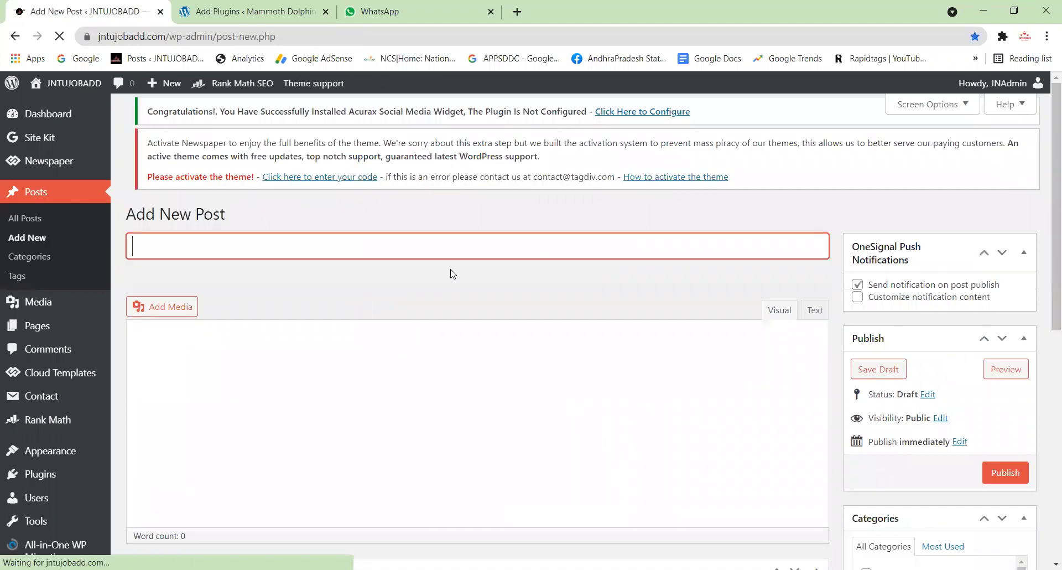
pyautogui.scroll(-4, 524, 331)
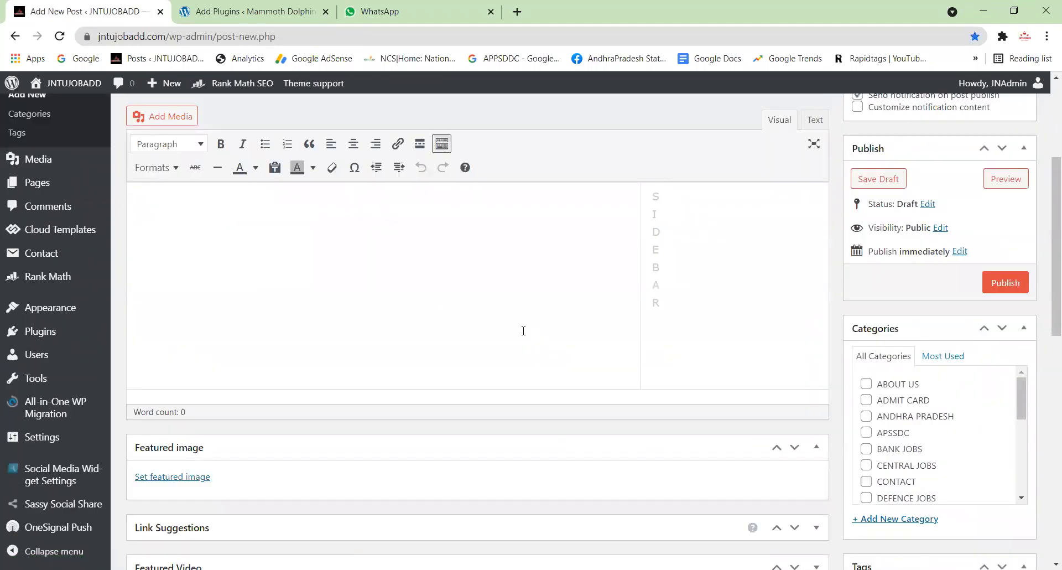
# Examine the JNTUJOBADD new post editor from the title and content area to the Rank Math SEO section, and leave the blank post.
pyautogui.scroll(4, 523, 331)
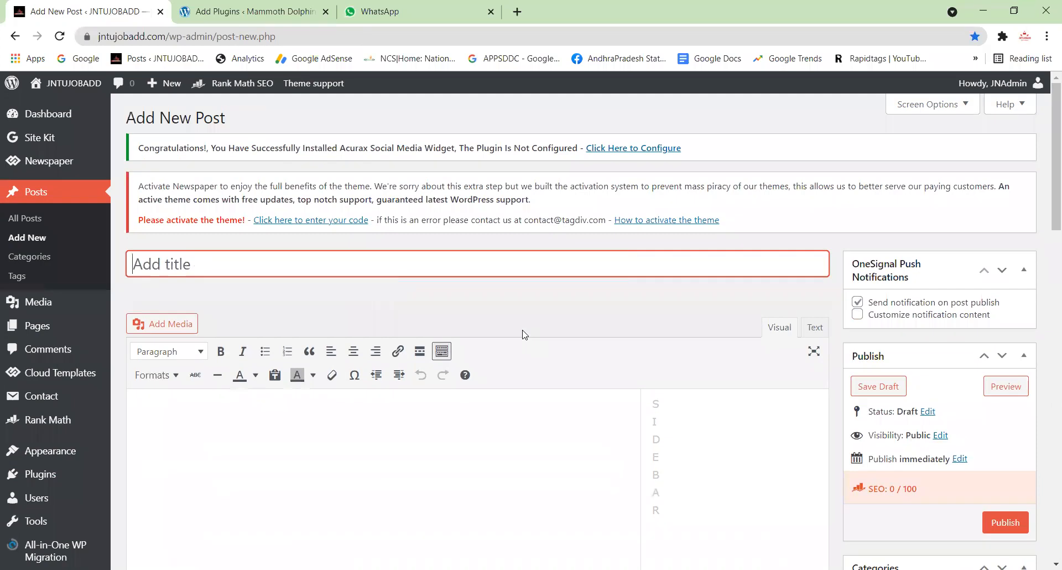
pyautogui.scroll(-6, 524, 334)
pyautogui.scroll(1, 525, 335)
pyautogui.scroll(-11, 524, 335)
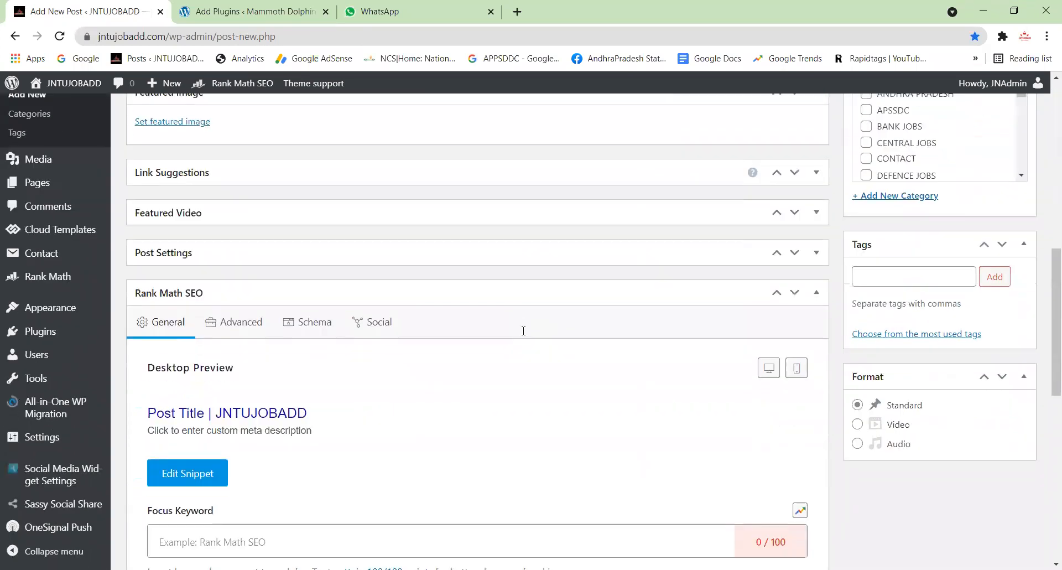
pyautogui.scroll(-2, 524, 336)
pyautogui.scroll(15, 525, 335)
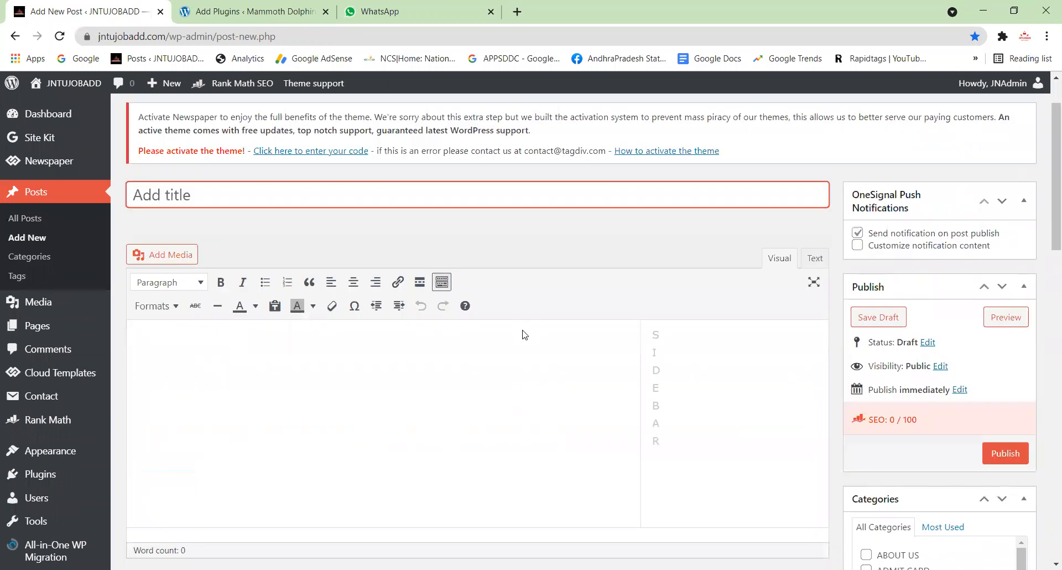
pyautogui.scroll(2, 525, 335)
pyautogui.click(15, 36)
# Switch to the Mammoth Dolphin demo site, and install and activate the Classic Editor plugin.
pyautogui.click(191, 5)
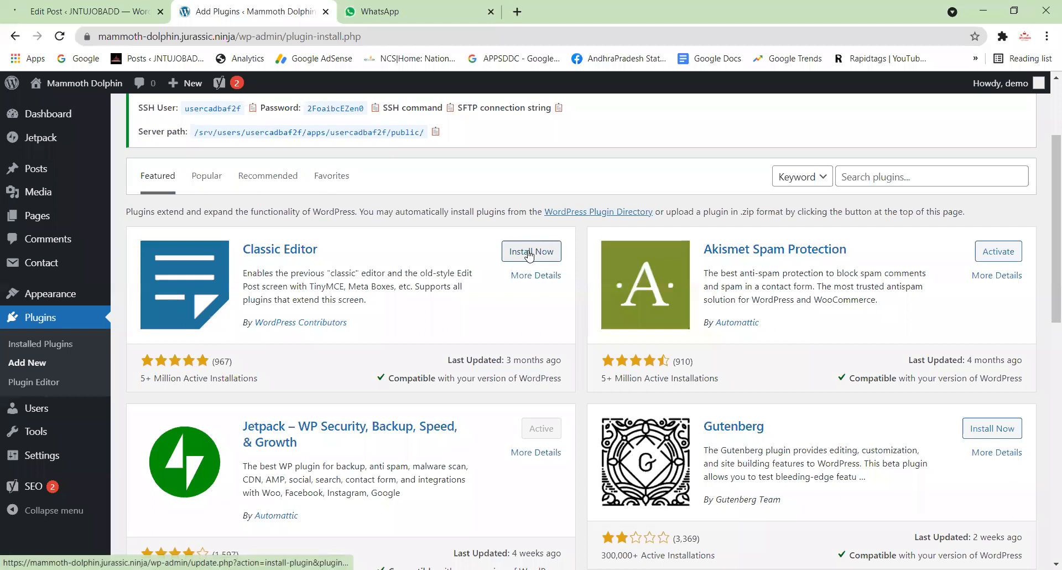
pyautogui.click(530, 254)
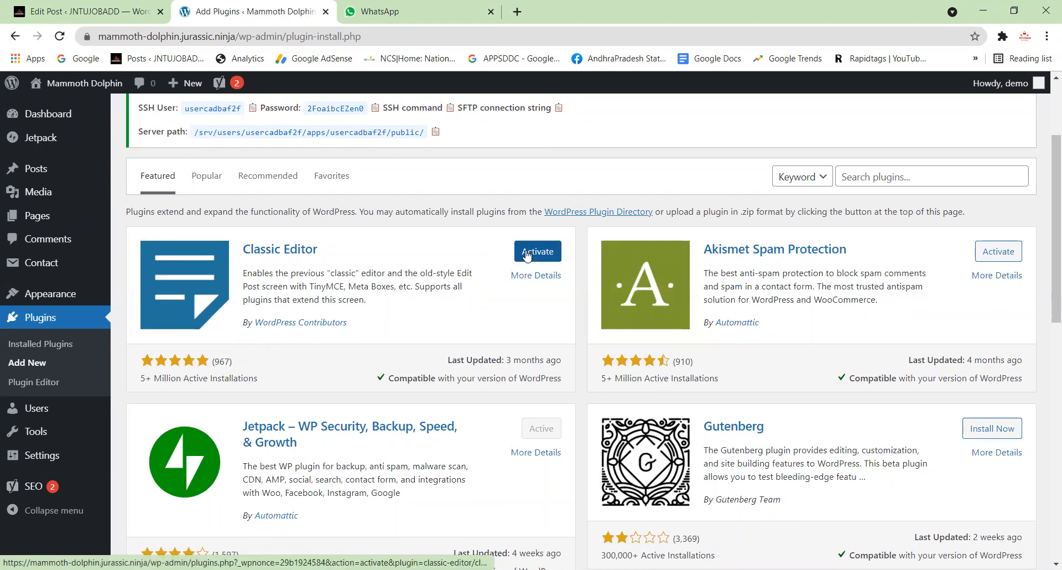
pyautogui.click(527, 253)
pyautogui.scroll(-1, 576, 354)
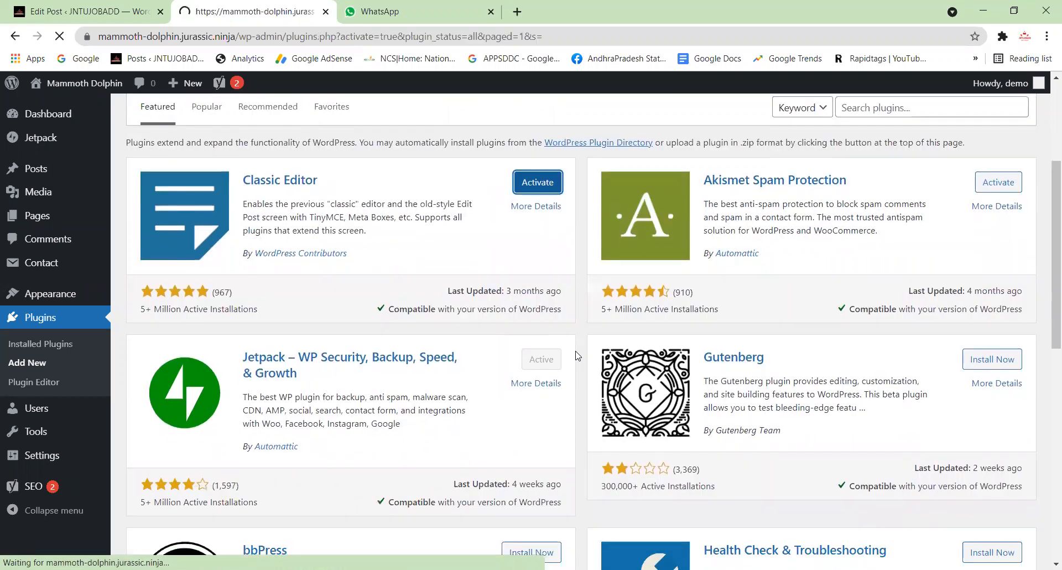
pyautogui.scroll(-3, 556, 343)
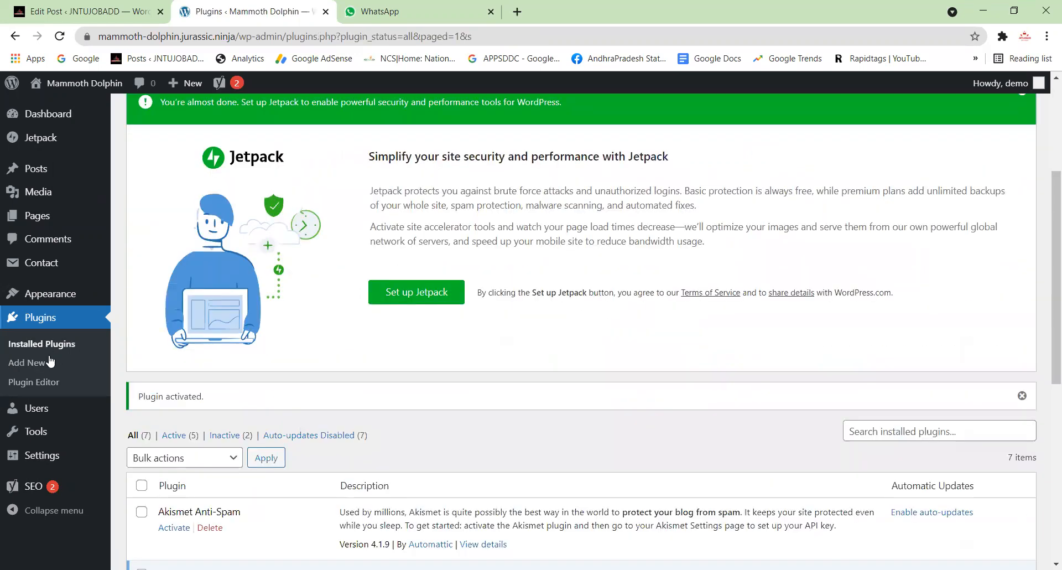
# Return to adding plugins and install All-in-One WP Migration from the popular plugins.
pyautogui.click(34, 364)
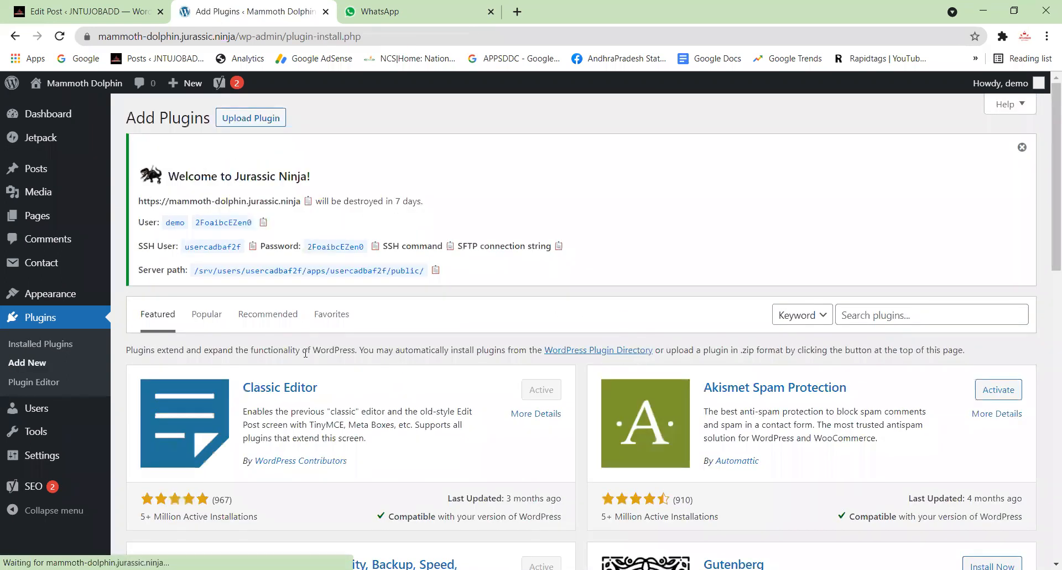
pyautogui.scroll(-5, 534, 348)
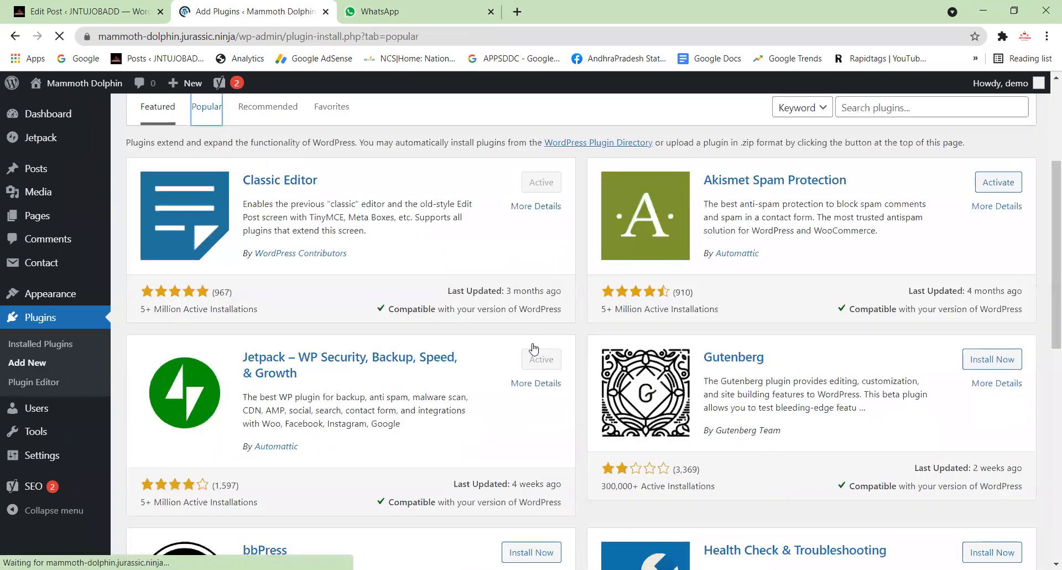
pyautogui.scroll(-8, 534, 349)
pyautogui.scroll(-3, 534, 349)
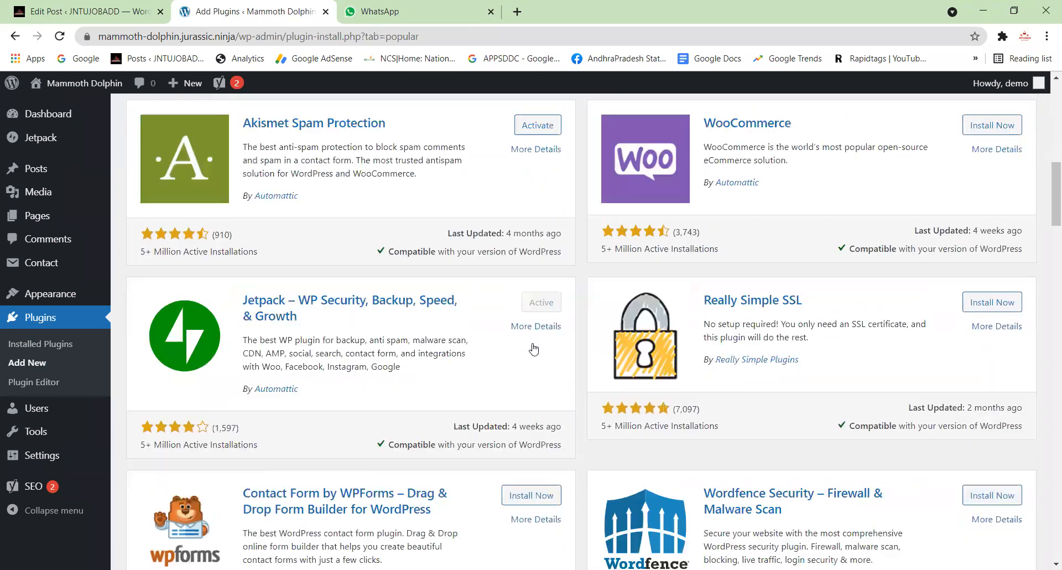
pyautogui.scroll(-6, 534, 349)
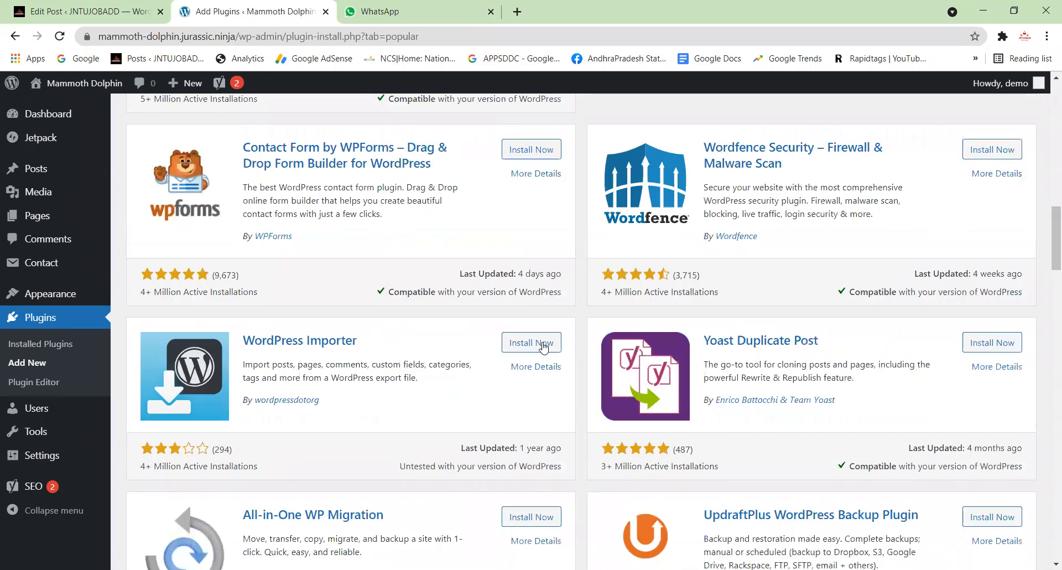
pyautogui.scroll(-3, 526, 389)
pyautogui.click(525, 381)
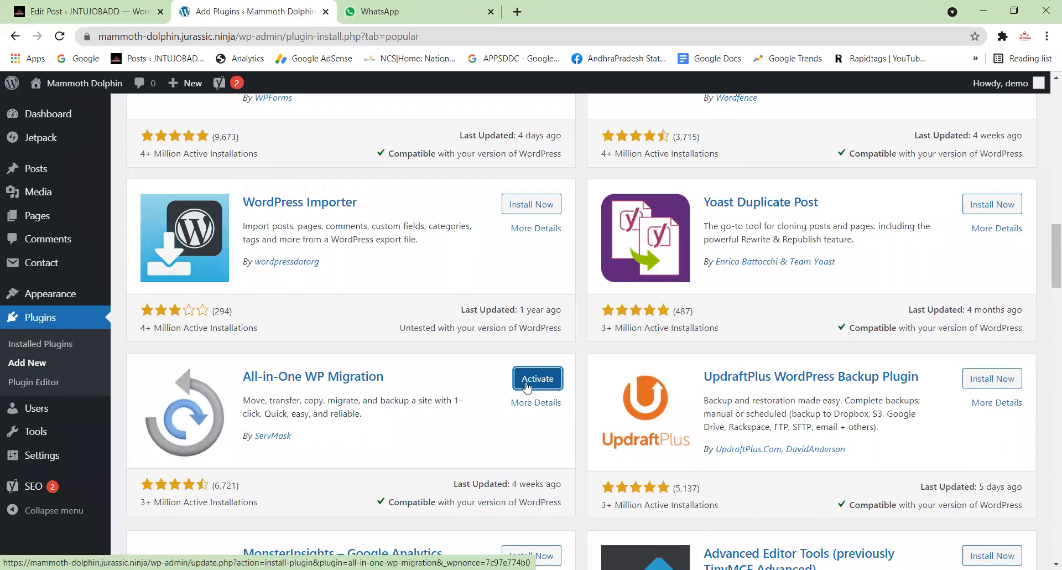
# Look at the JNTUJOBADD site's post editor and all-posts list, and return to the demo site's plugins.
pyautogui.hotkey('ctrl', 'shift', 'Tab')
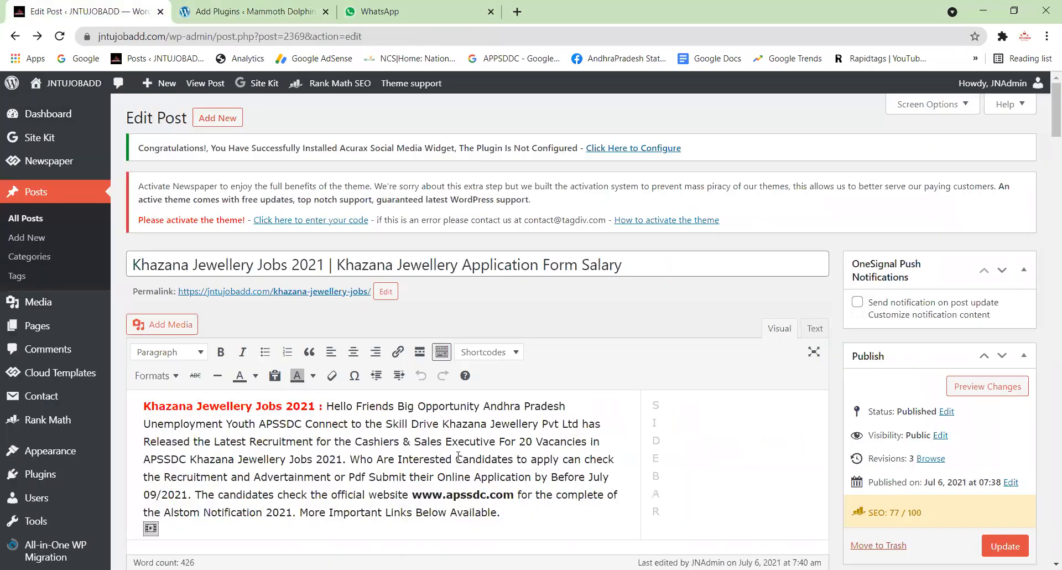
pyautogui.scroll(-1, 78, 194)
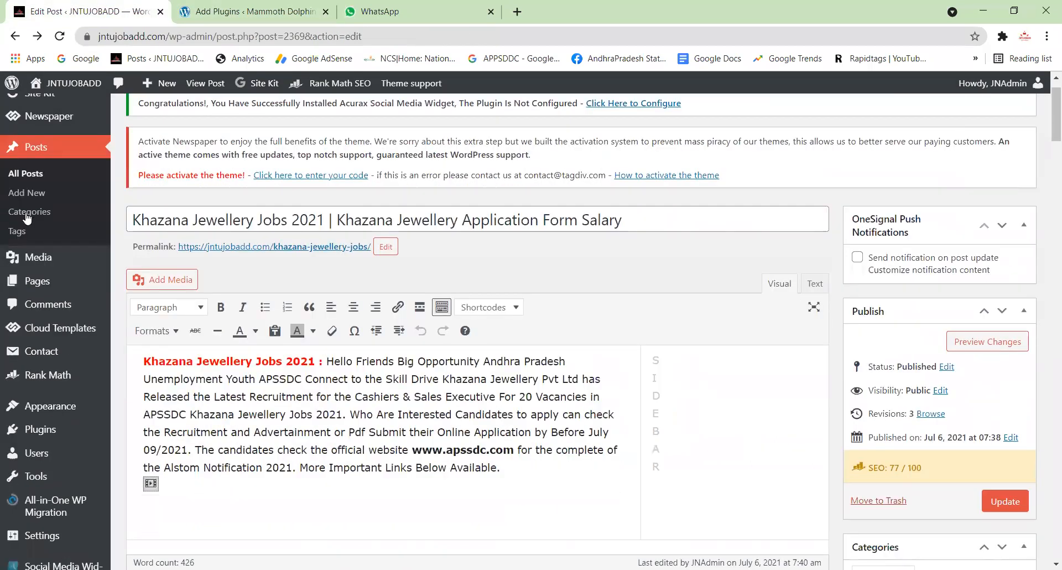
pyautogui.click(267, 11)
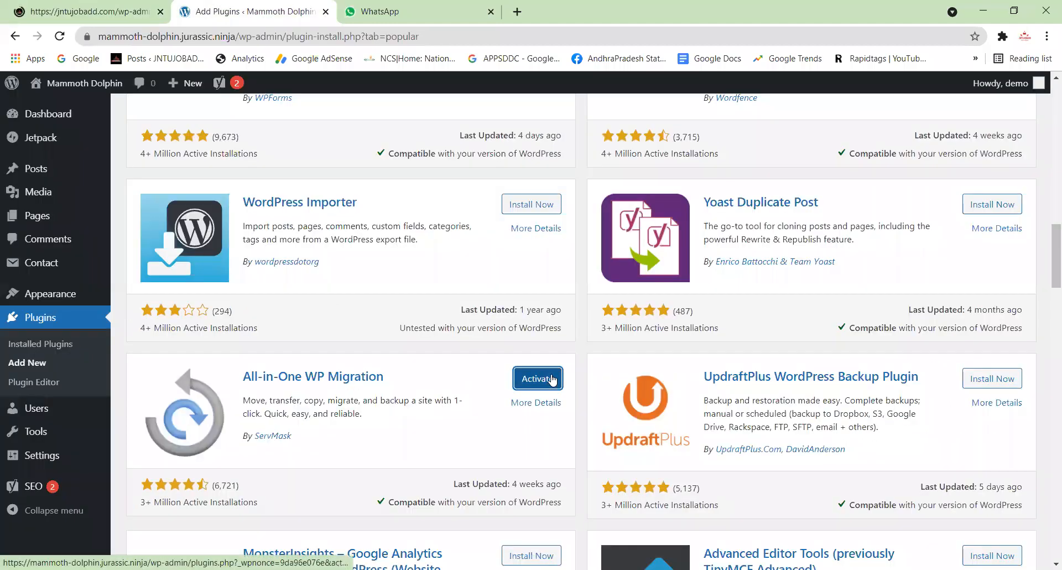
pyautogui.hotkey('ctrl', 'shift', 'Tab')
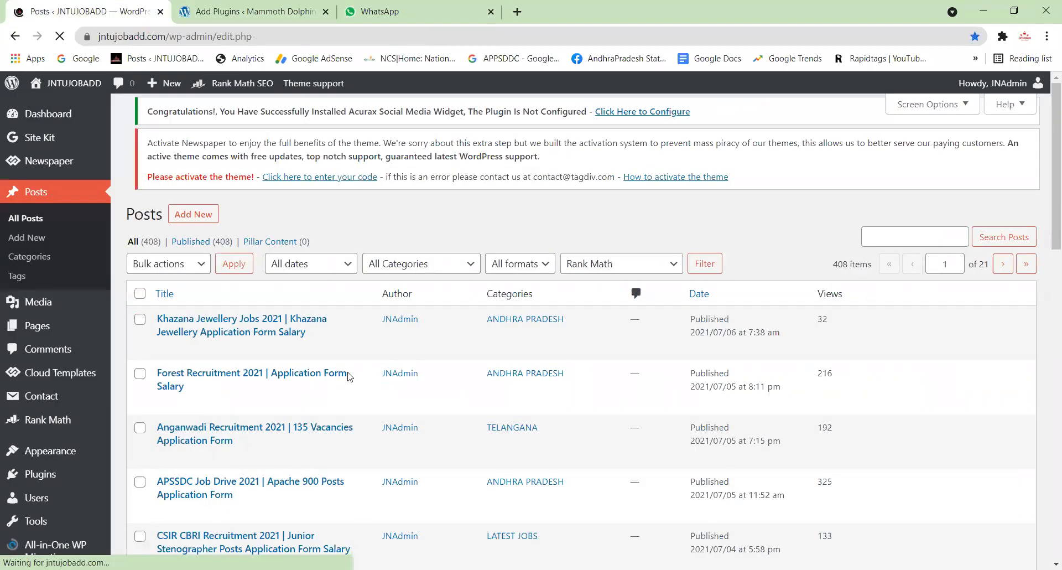
pyautogui.hotkey('ctrl', 'Tab')
# Activate the All-in-One WP Migration plugin and reopen the page for adding new plugins.
pyautogui.click(541, 381)
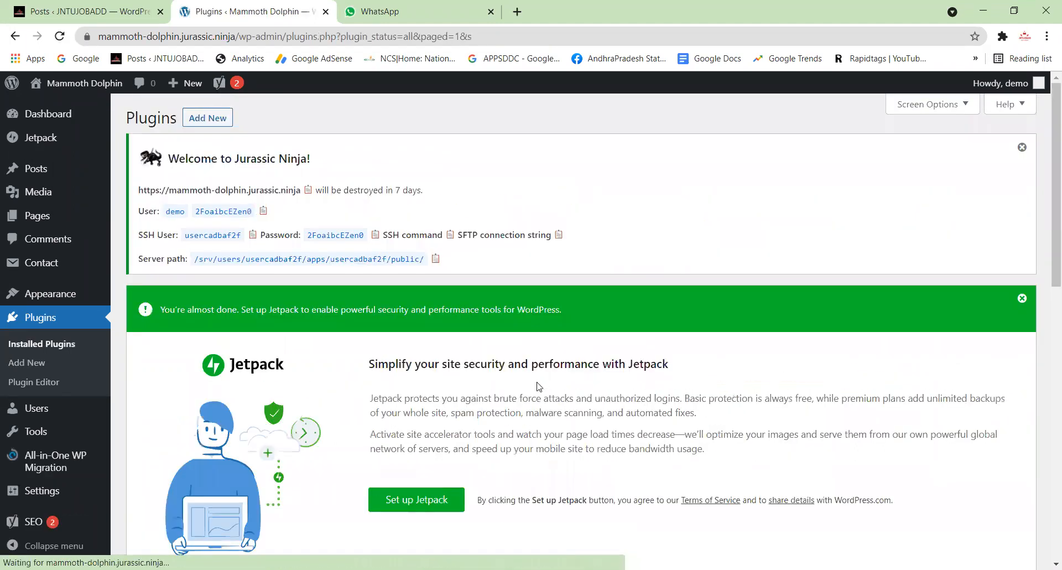
pyautogui.scroll(-5, 540, 386)
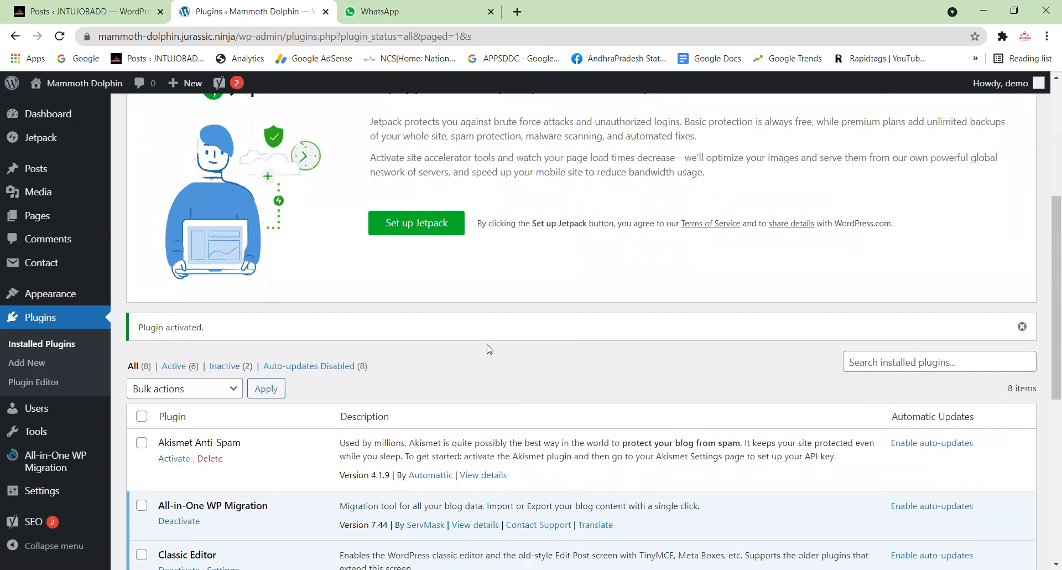
pyautogui.scroll(-10, 547, 344)
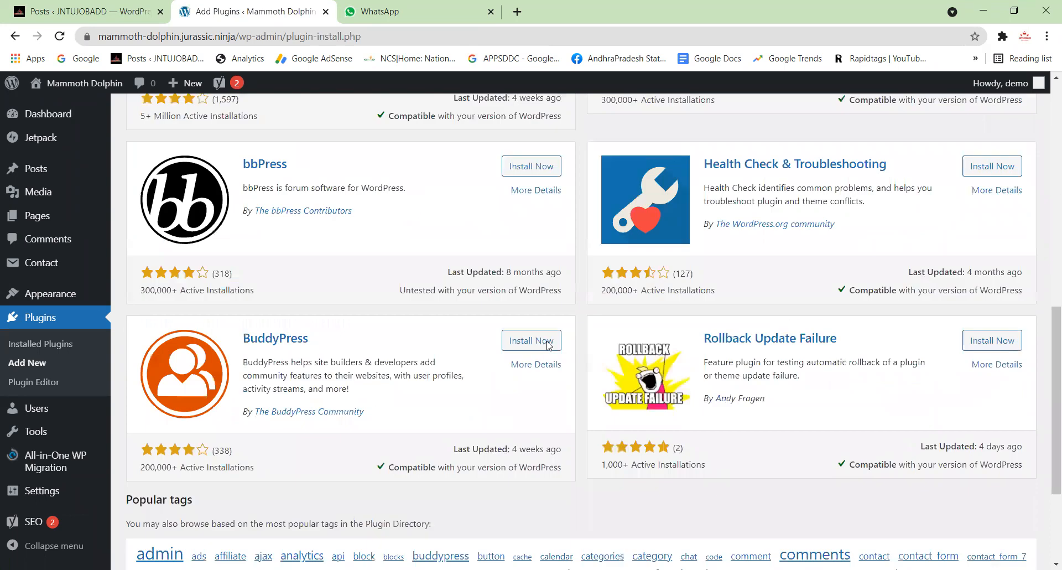
# Browse the popular plugins past the backup, analytics, SEO and caching ones down to XML Sitemaps.
pyautogui.scroll(12, 328, 302)
pyautogui.click(210, 250)
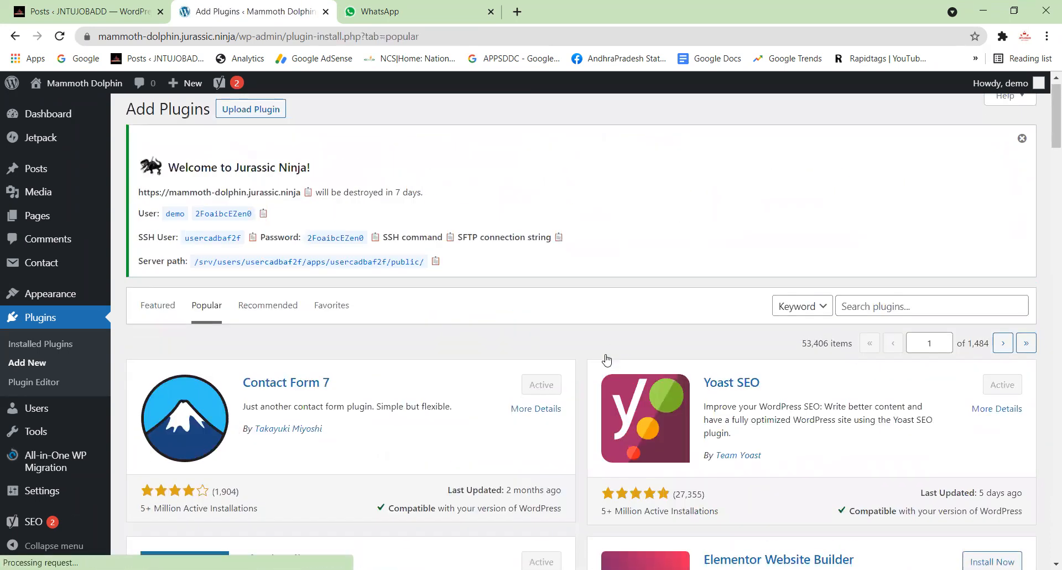
pyautogui.scroll(-8, 607, 360)
pyautogui.scroll(-10, 607, 360)
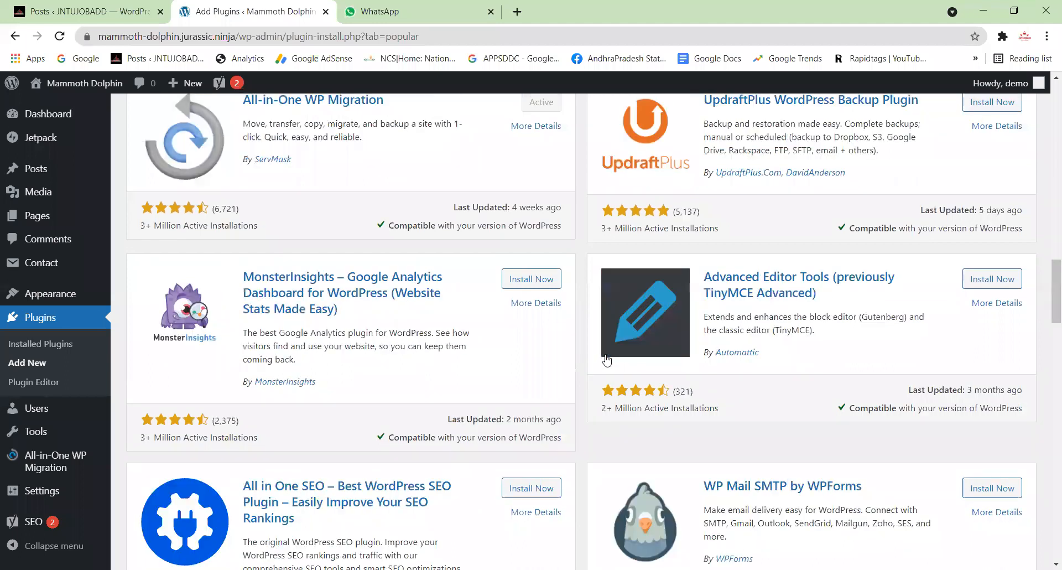
pyautogui.scroll(-12, 607, 360)
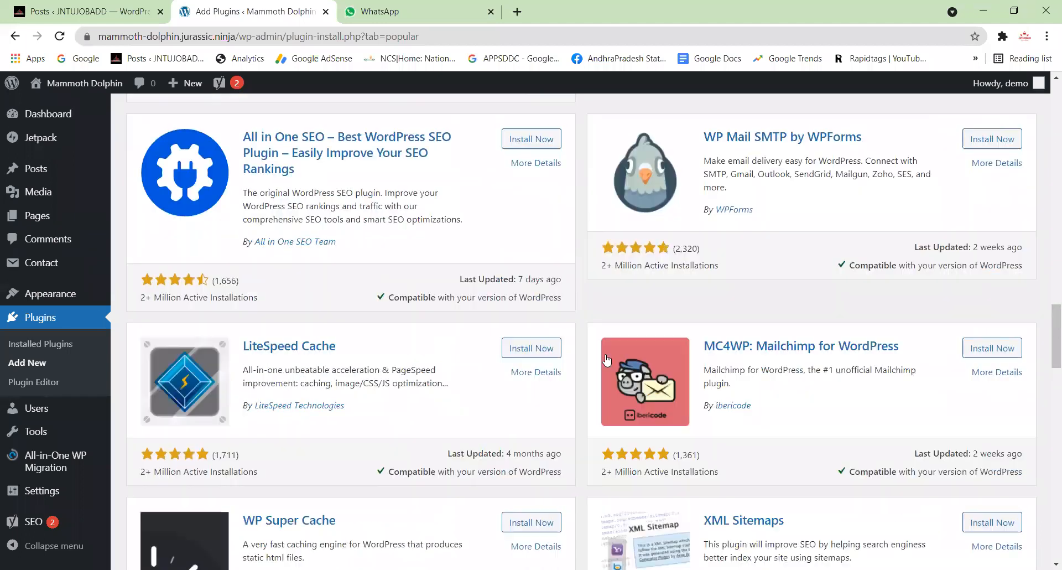
pyautogui.scroll(-1, 607, 360)
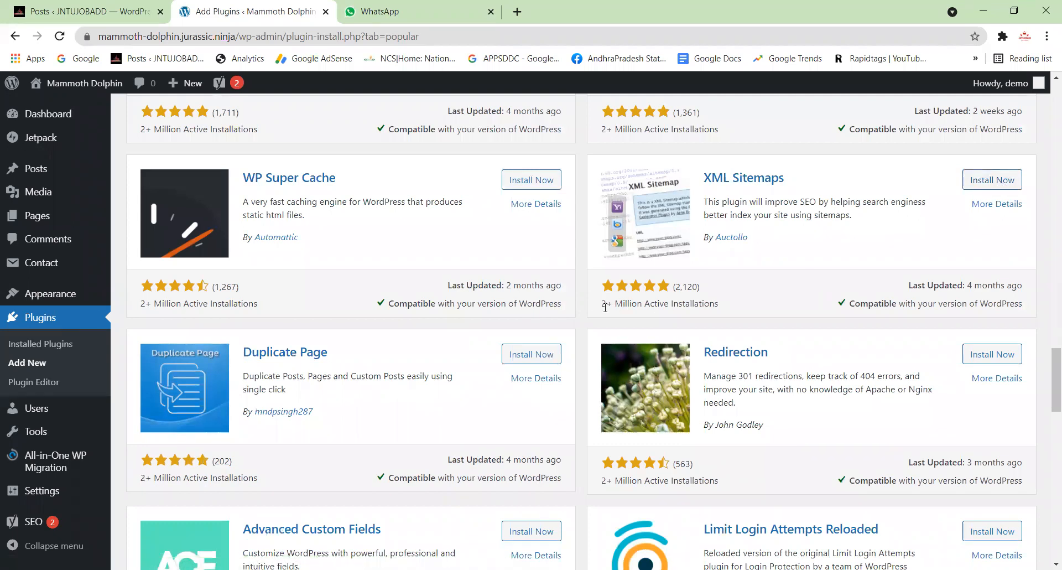
# Open Google in a new browser tab and search for site:jntujobadd.com.
pyautogui.click(387, 11)
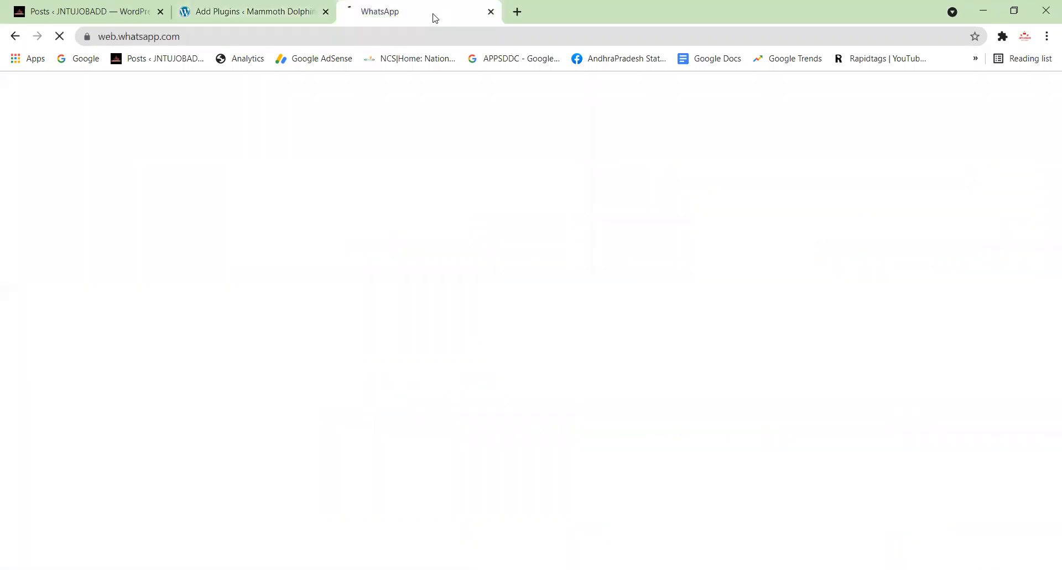
pyautogui.click(519, 15)
pyautogui.click(87, 61)
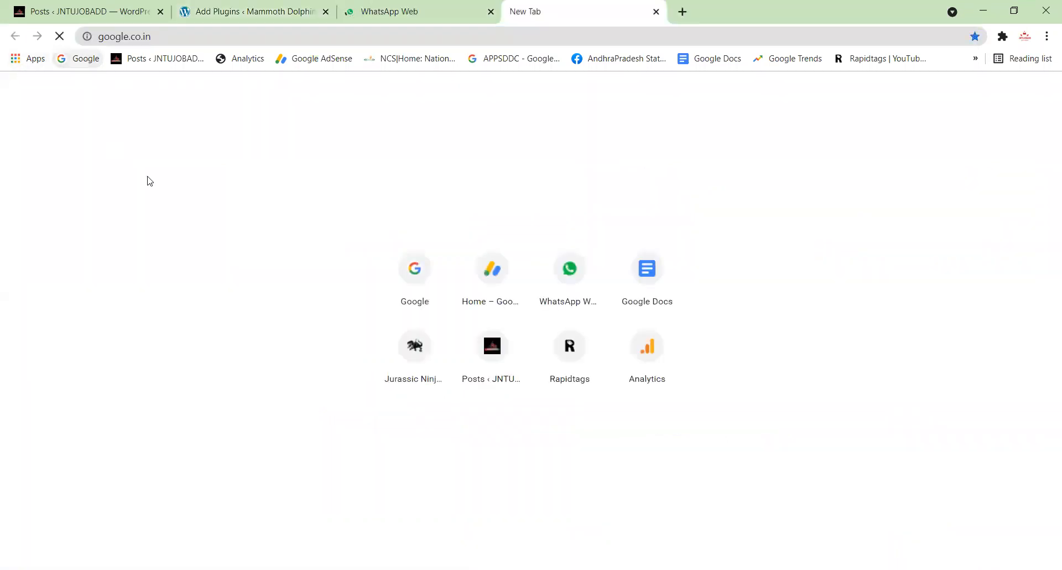
pyautogui.click(439, 256)
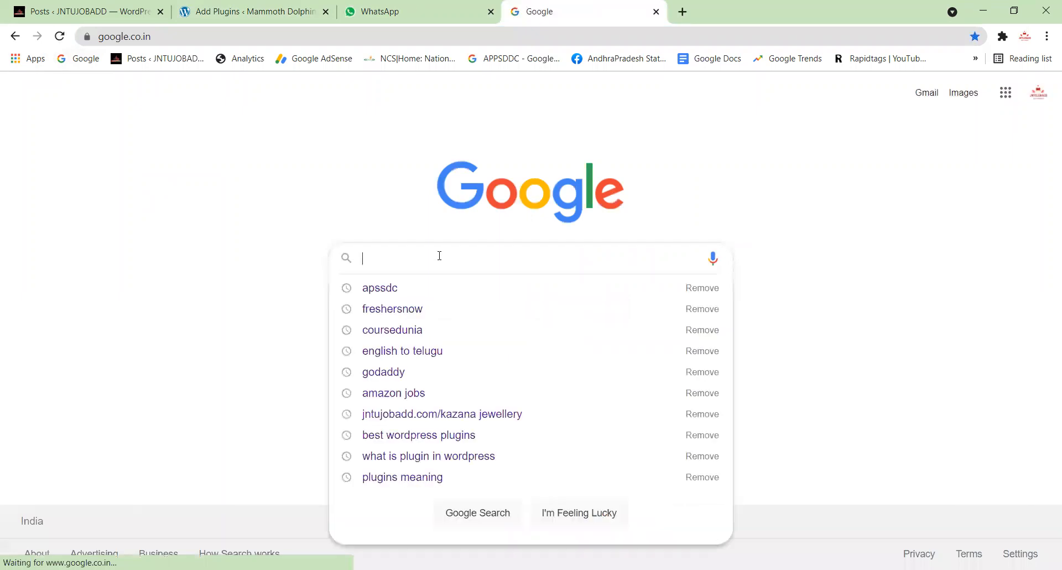
pyautogui.write('site')
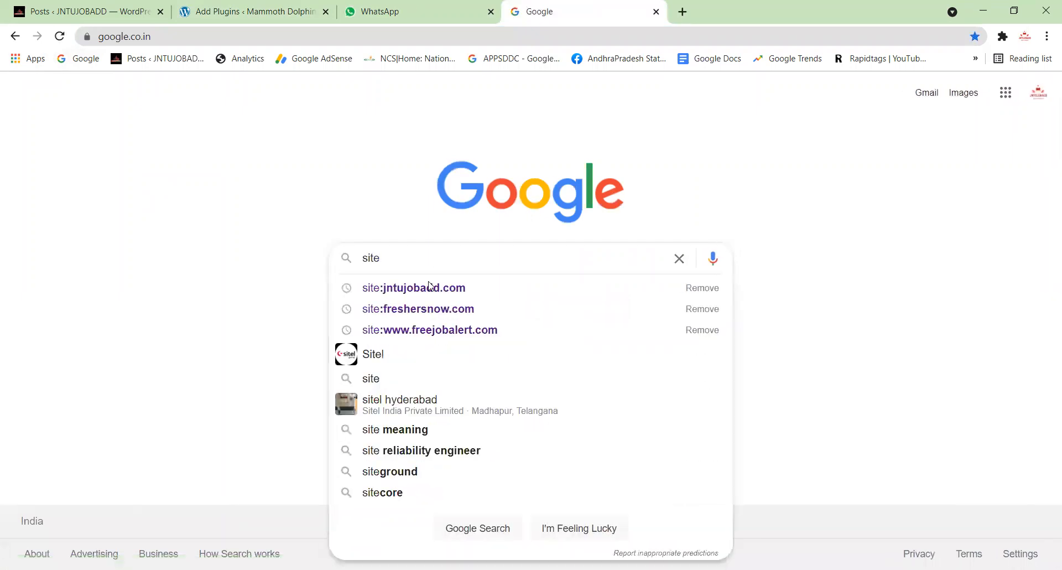
pyautogui.click(431, 289)
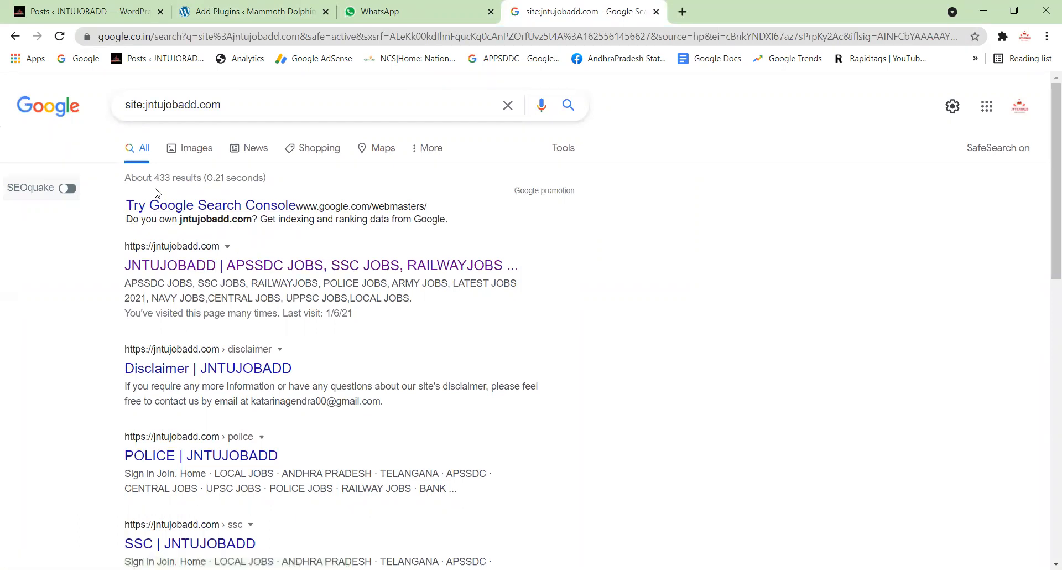
# Limit the site:jntujobadd.com search results to the past hour.
pyautogui.click(567, 154)
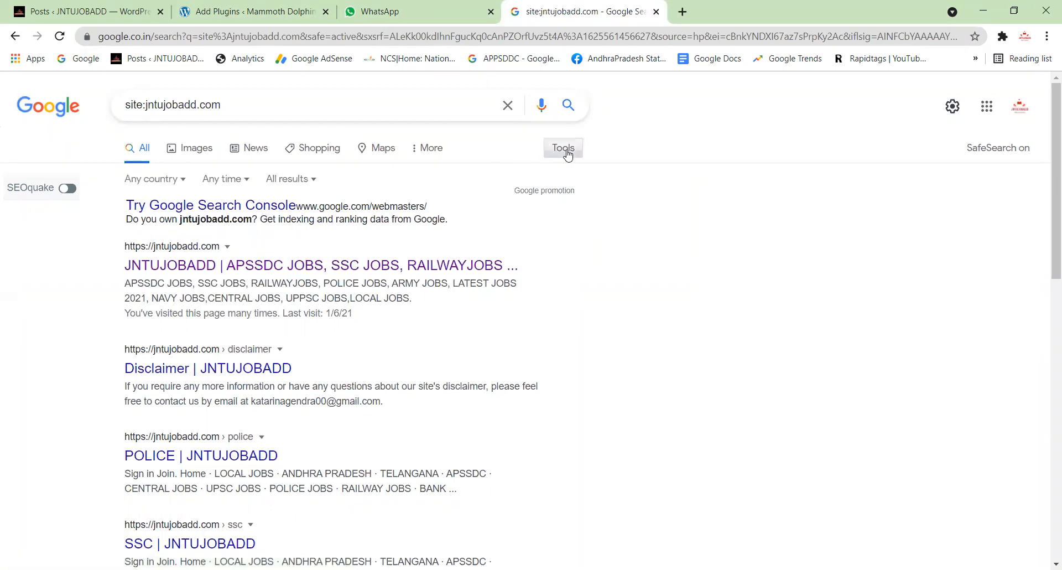
pyautogui.click(225, 178)
pyautogui.click(237, 221)
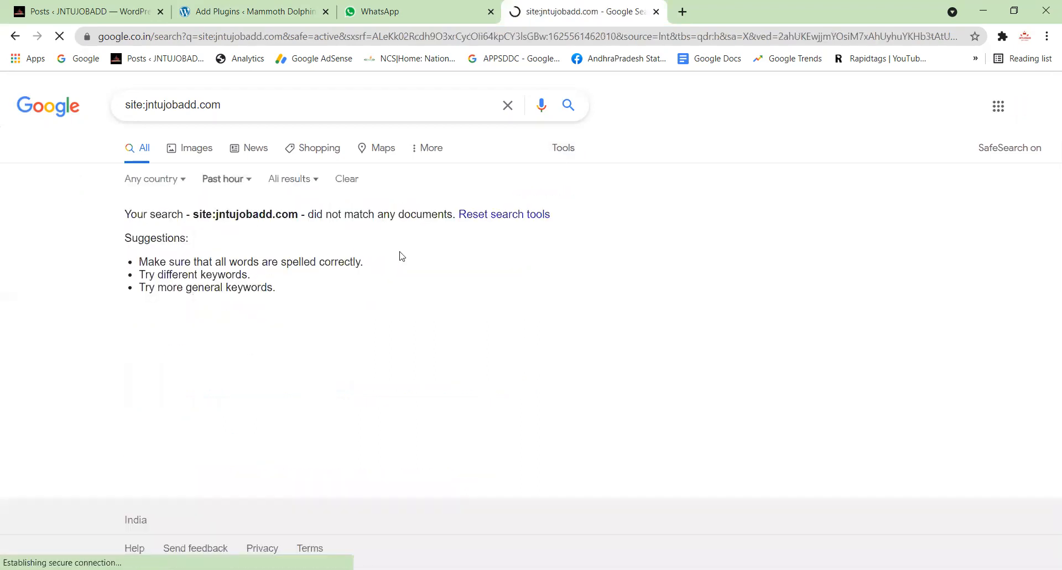
# Change the time filter of the site search results to the past 24 hours.
pyautogui.click(557, 146)
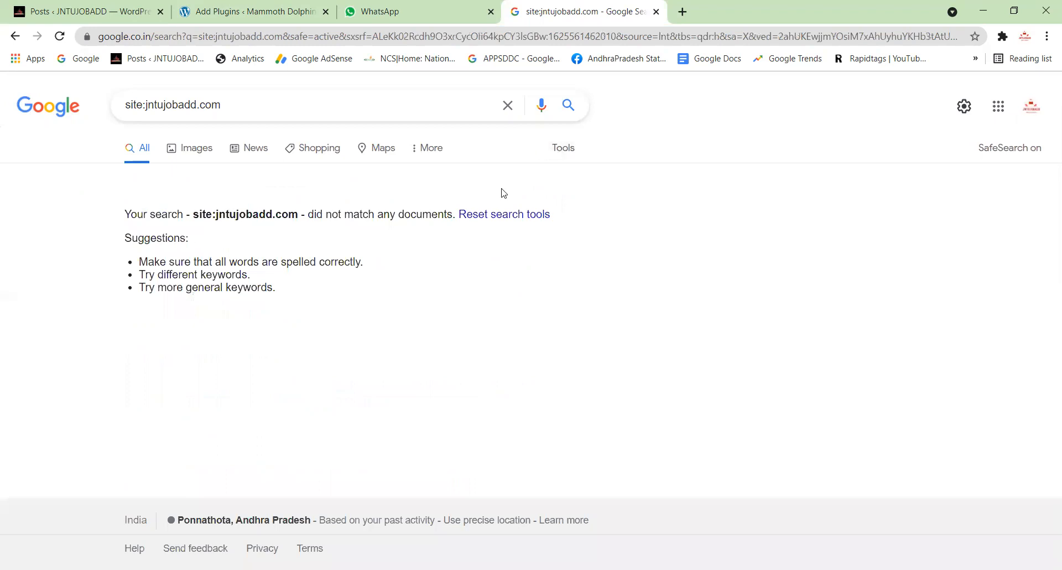
pyautogui.click(564, 150)
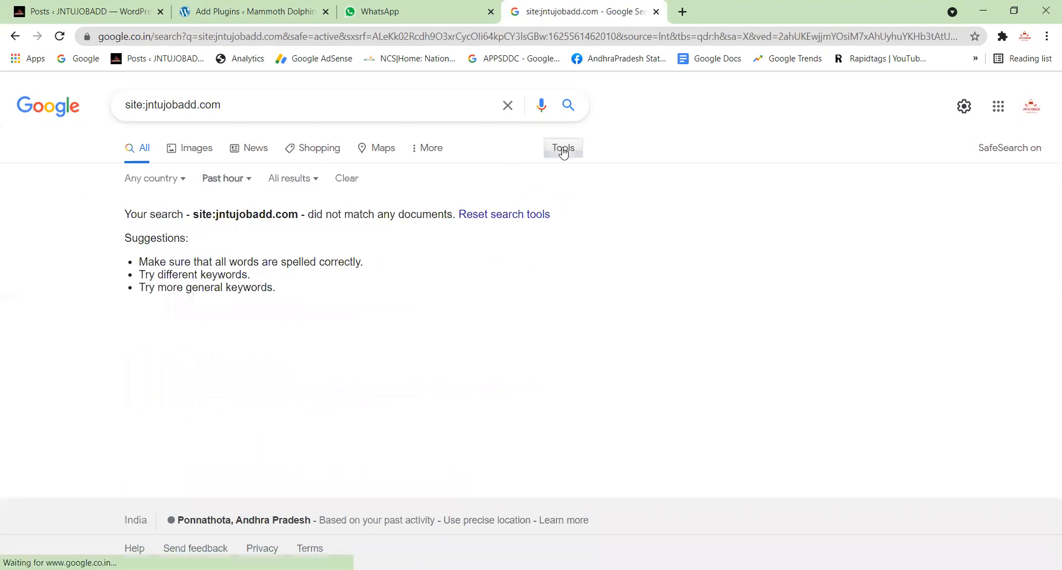
pyautogui.click(222, 178)
pyautogui.click(247, 247)
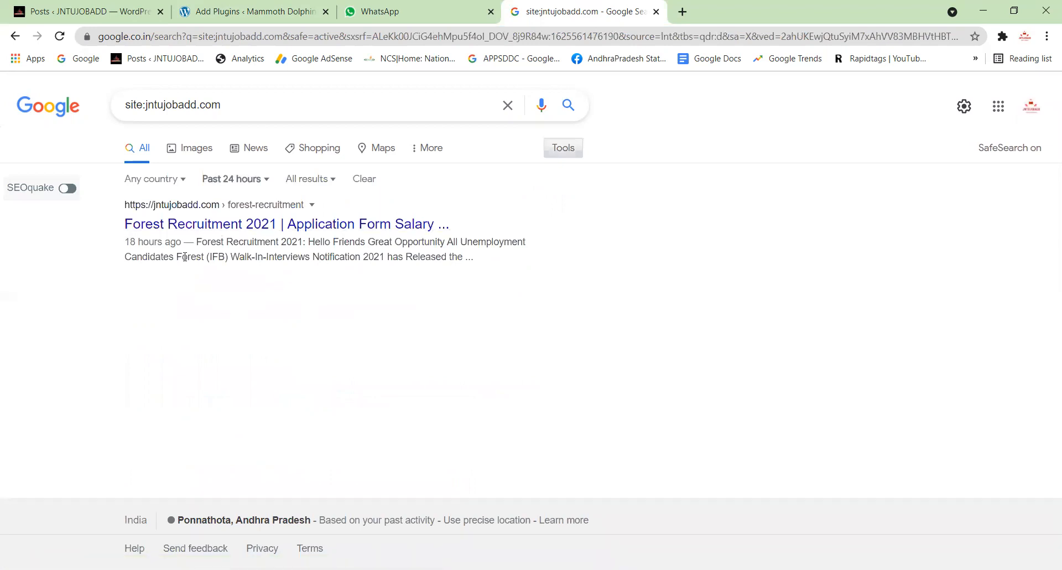
# Return to the demo site's popular plugins and install the XML Sitemaps plugin.
pyautogui.click(249, 11)
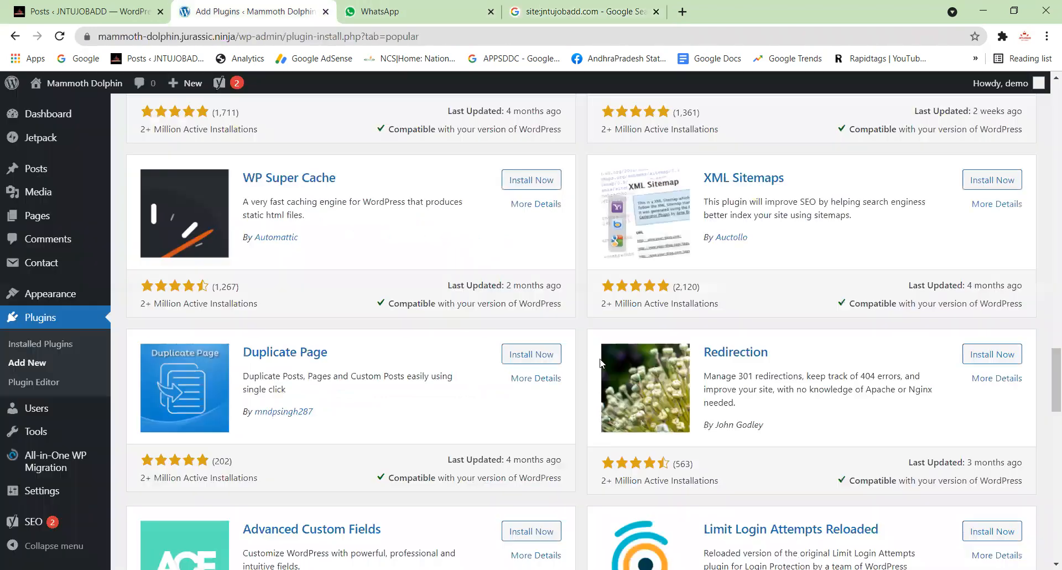
pyautogui.click(994, 187)
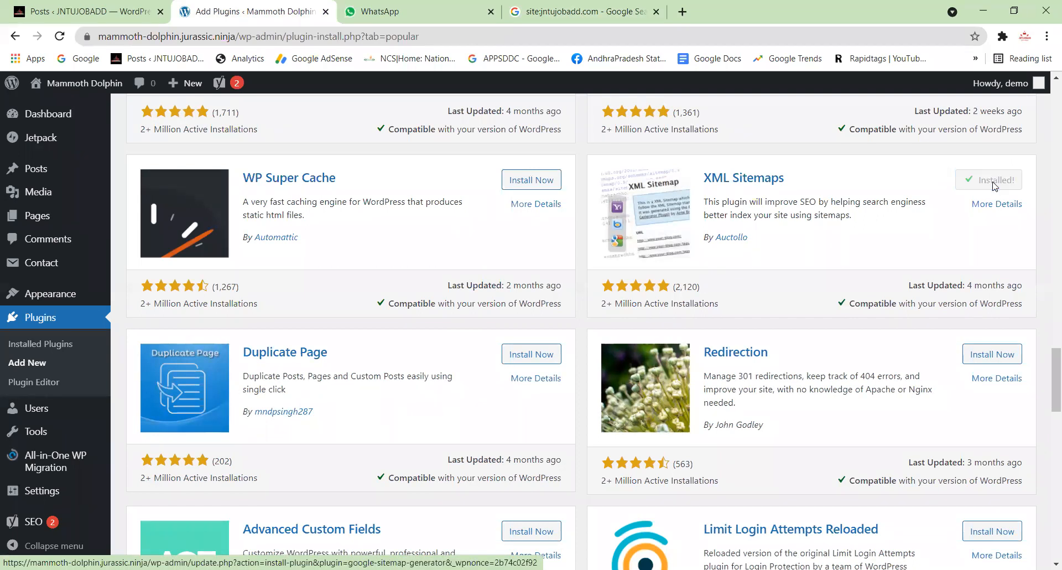
# Activate the XML Sitemaps plugin and look through the installed plugins list.
pyautogui.click(995, 182)
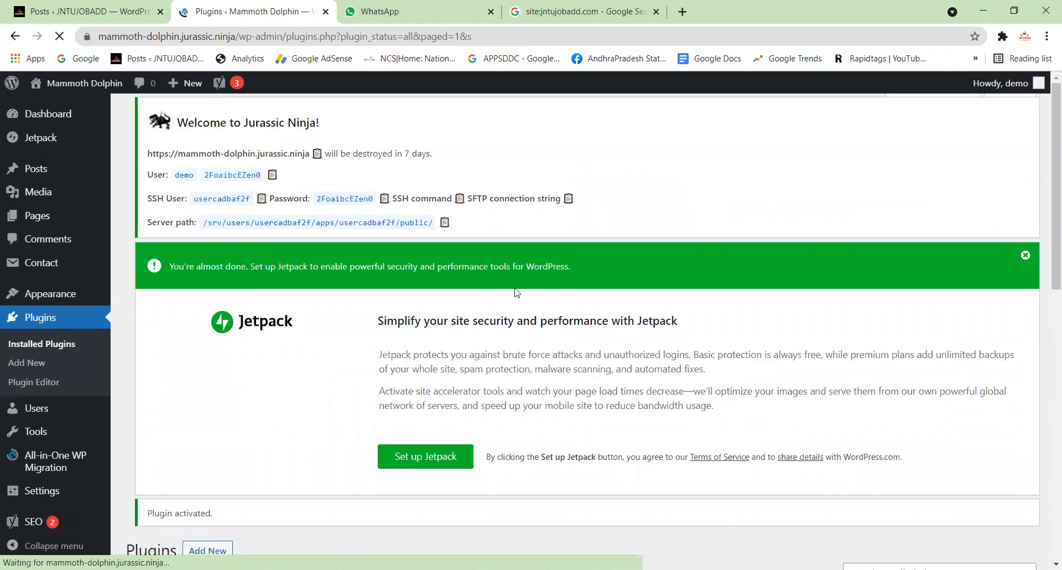
pyautogui.scroll(-3, 518, 294)
pyautogui.scroll(-5, 517, 294)
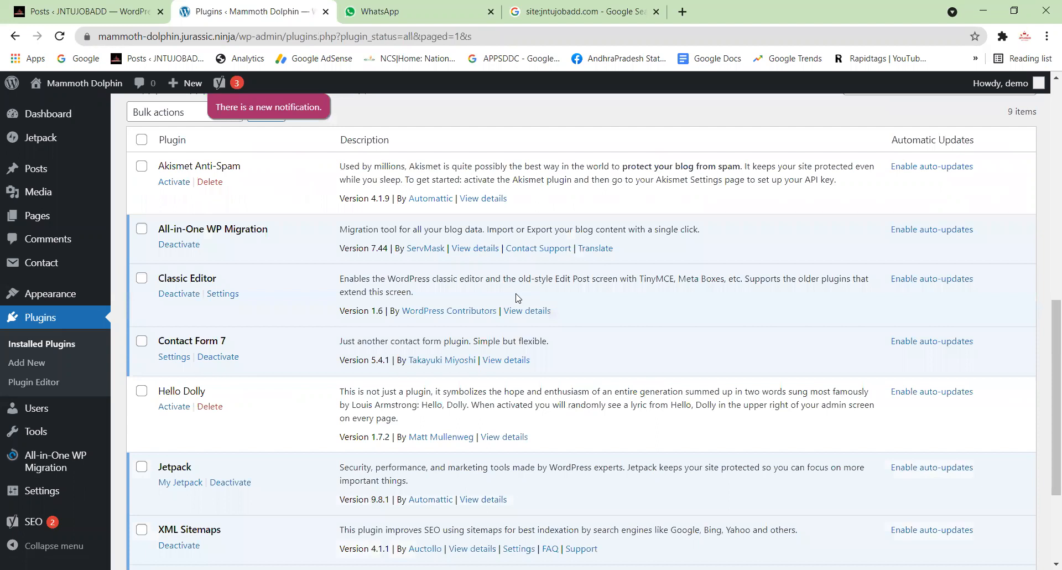
pyautogui.scroll(-3, 547, 300)
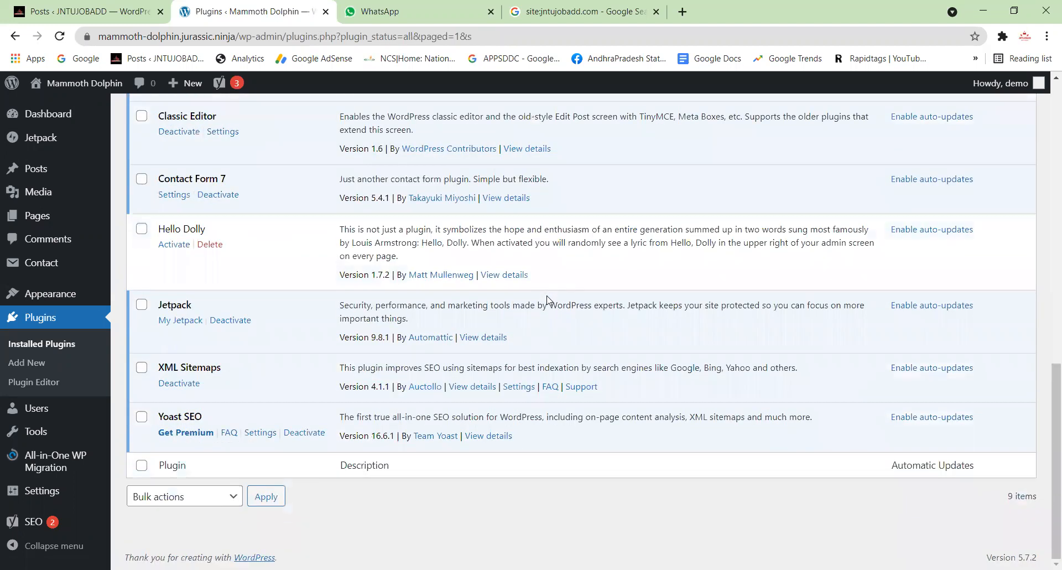
pyautogui.scroll(15, 547, 300)
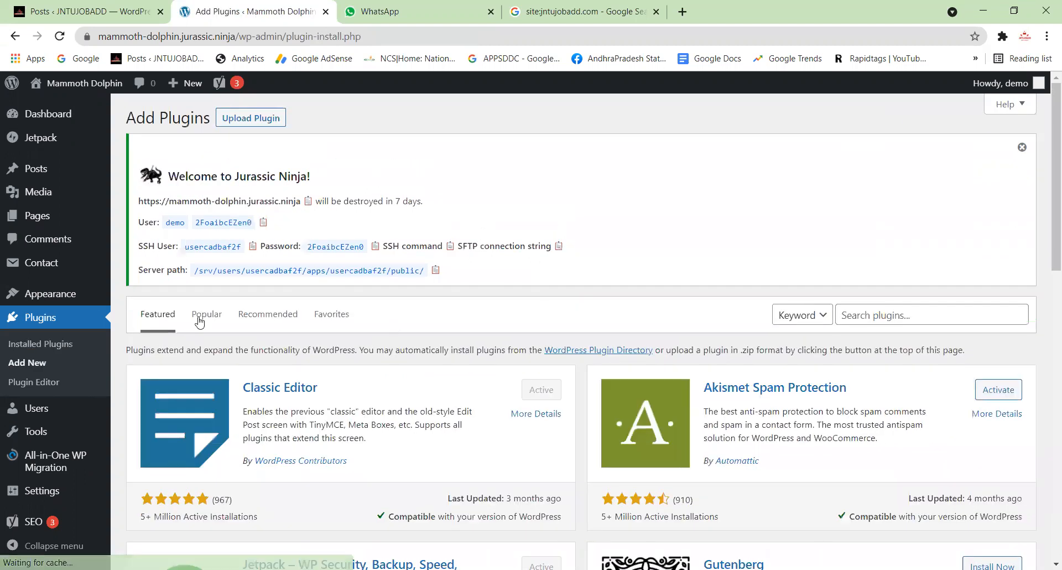
# Browse the popular plugins available to add and search the plugin directory for Pop.
pyautogui.scroll(-3, 552, 313)
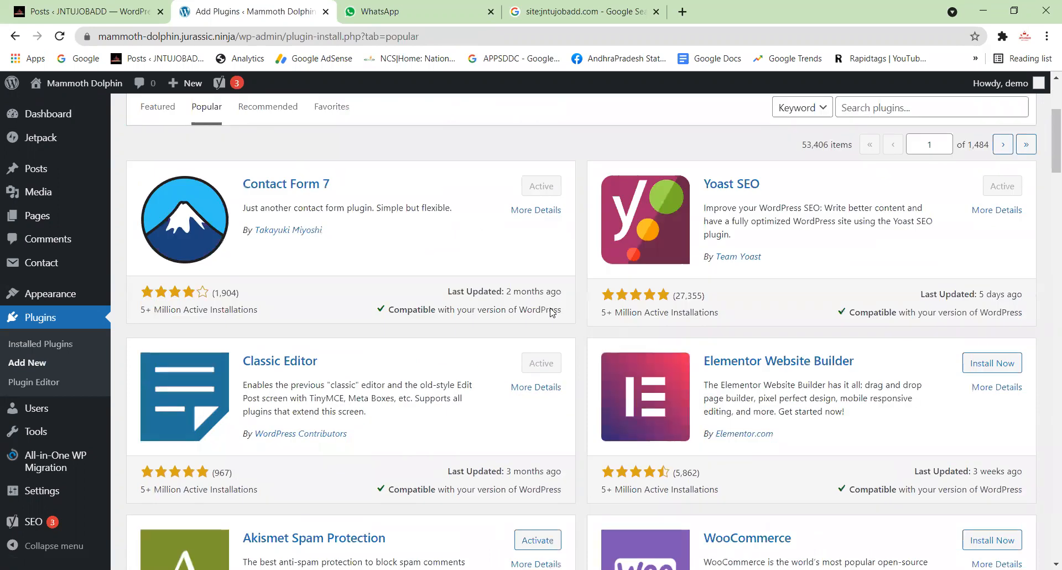
pyautogui.scroll(2, 624, 324)
pyautogui.scroll(-2, 957, 429)
pyautogui.scroll(3, 864, 428)
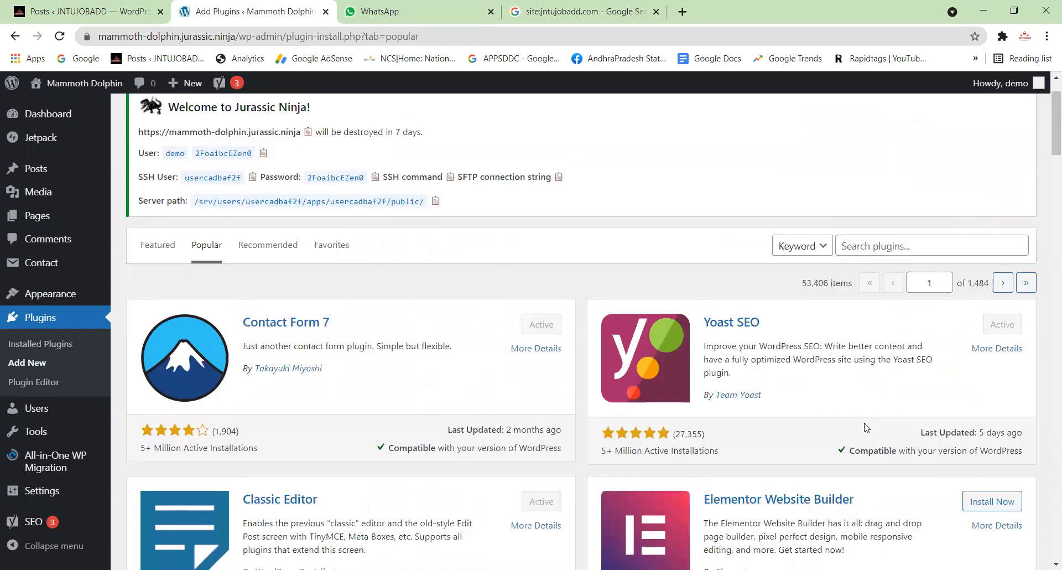
pyautogui.click(859, 253)
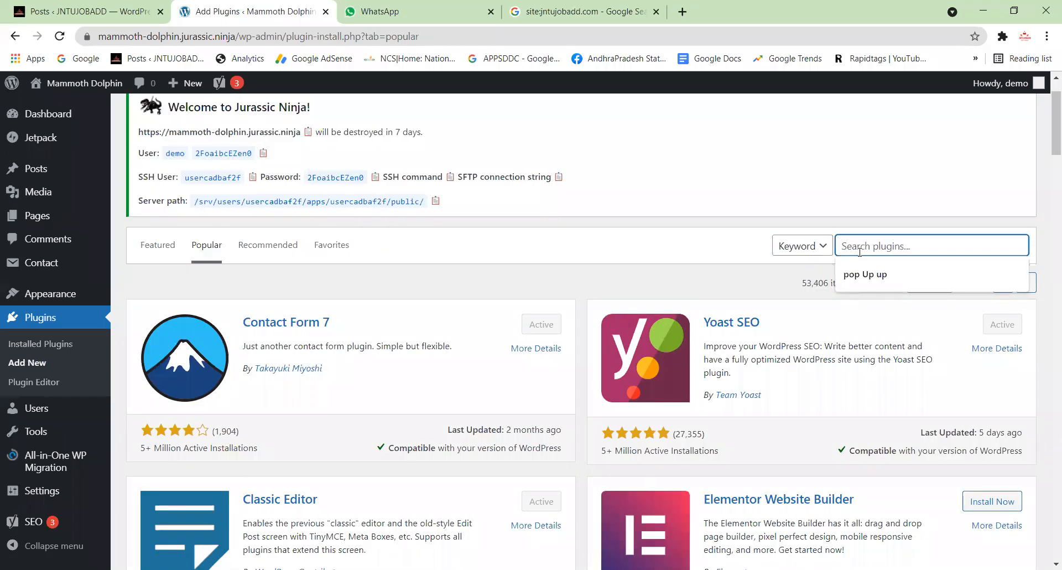
pyautogui.write('Pop')
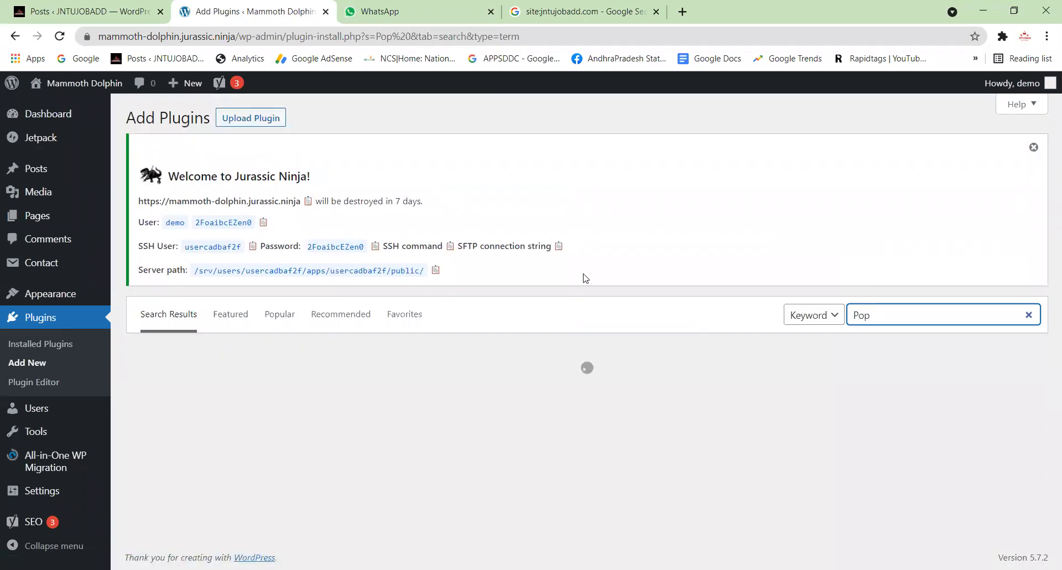
pyautogui.scroll(-2, 586, 278)
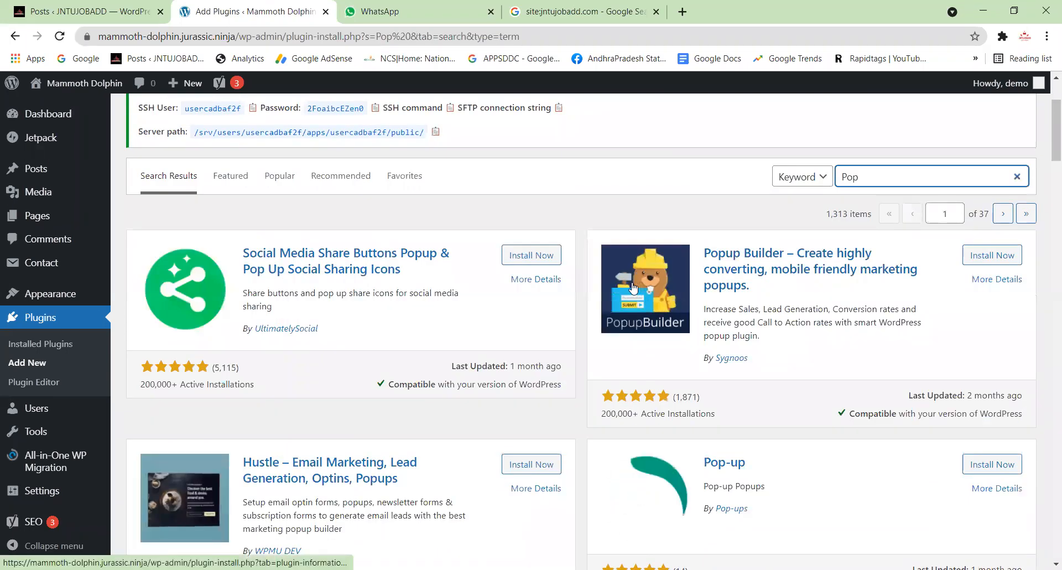
# Install and activate the Social Media Share Buttons Popup & Pop Up Social Sharing Icons plugin, skipping its security alerts opt-in.
pyautogui.click(525, 256)
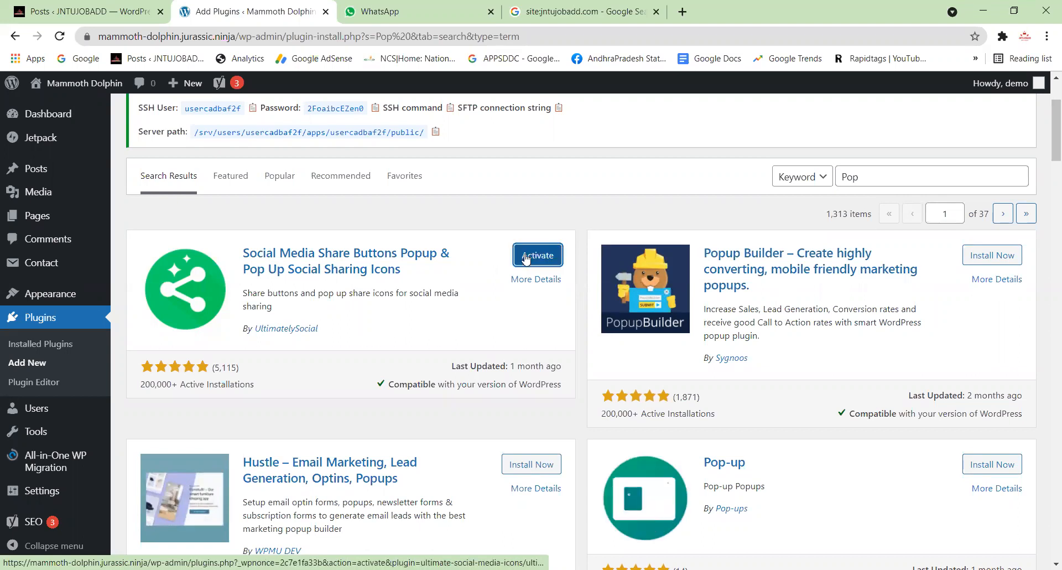
pyautogui.click(526, 255)
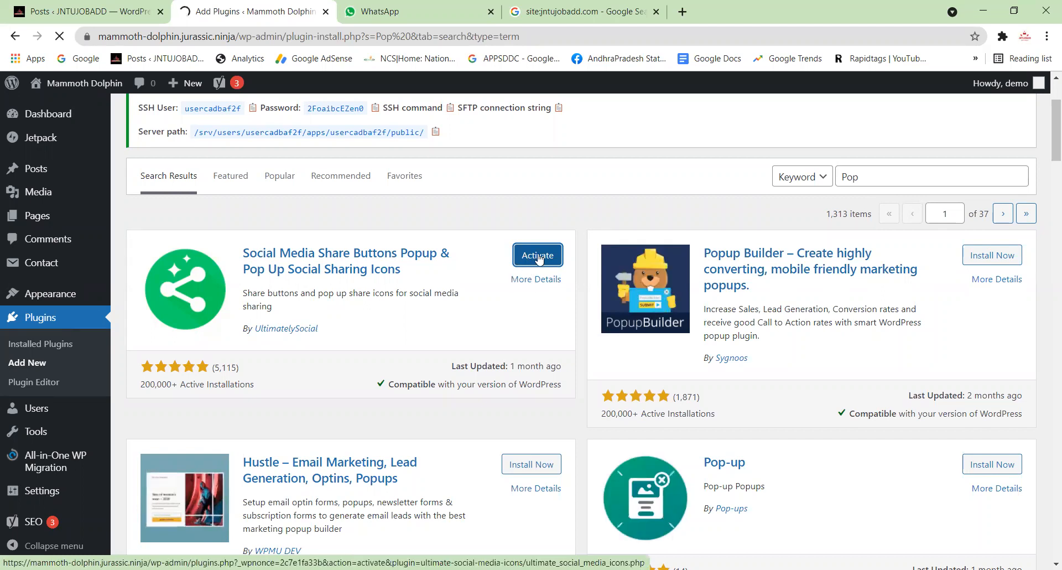
pyautogui.scroll(-5, 540, 261)
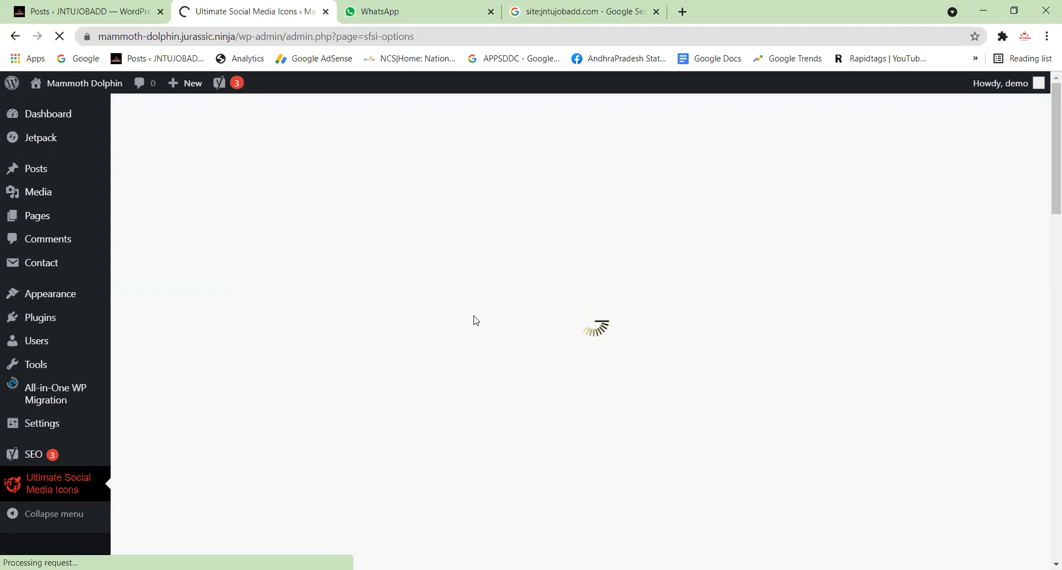
pyautogui.click(31, 347)
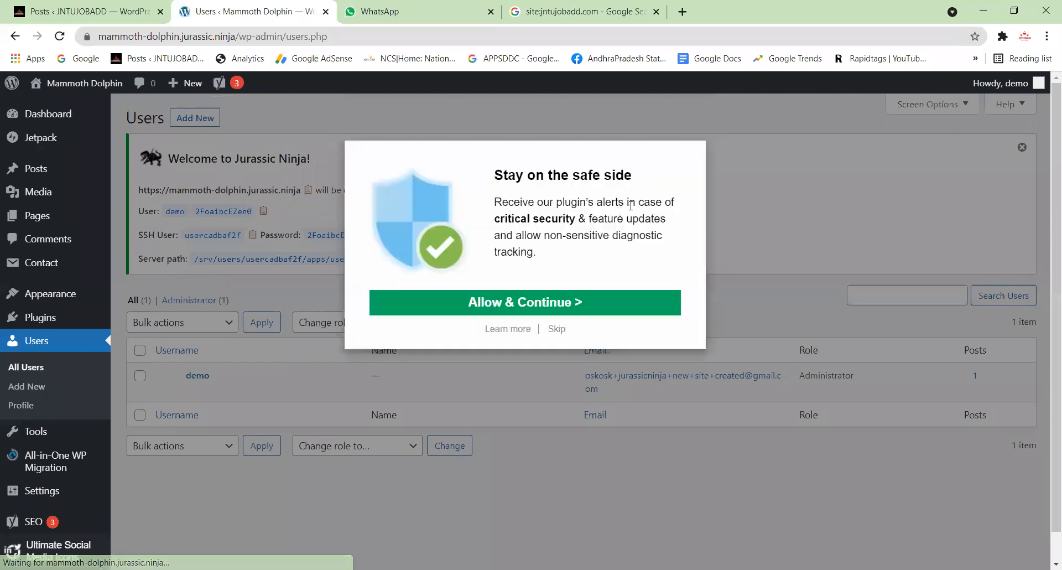
pyautogui.click(557, 329)
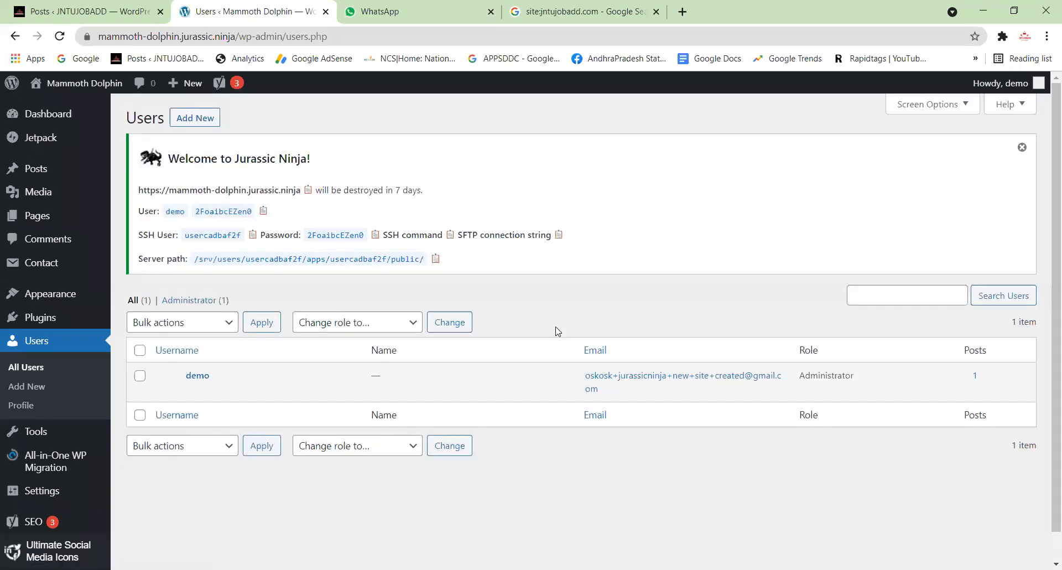
# Search the plugins for pop Up up, then install and activate the Pop-up plugin, skipping its security alerts opt-in.
pyautogui.click(29, 386)
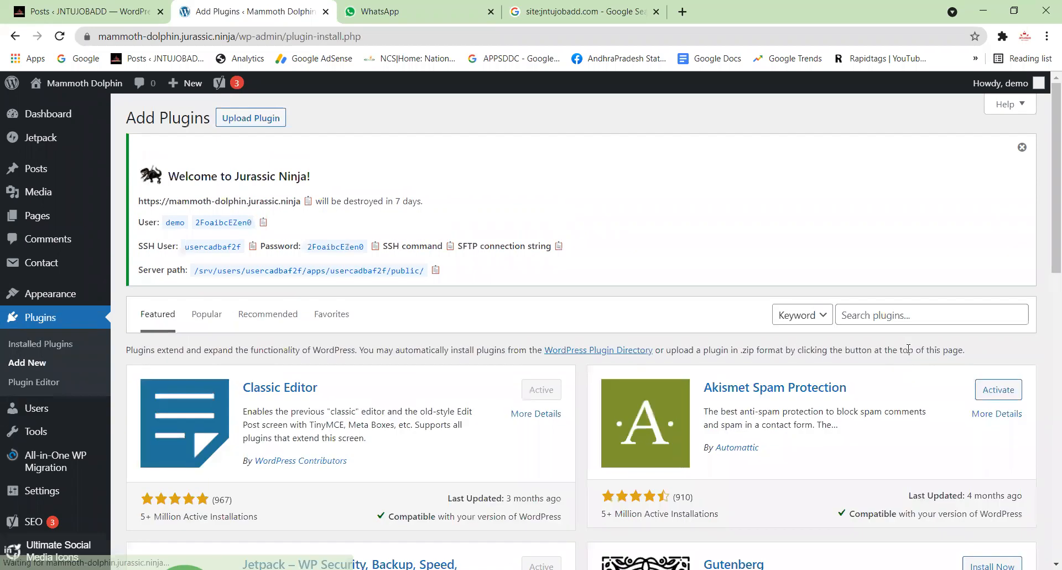
pyautogui.click(881, 314)
pyautogui.click(873, 343)
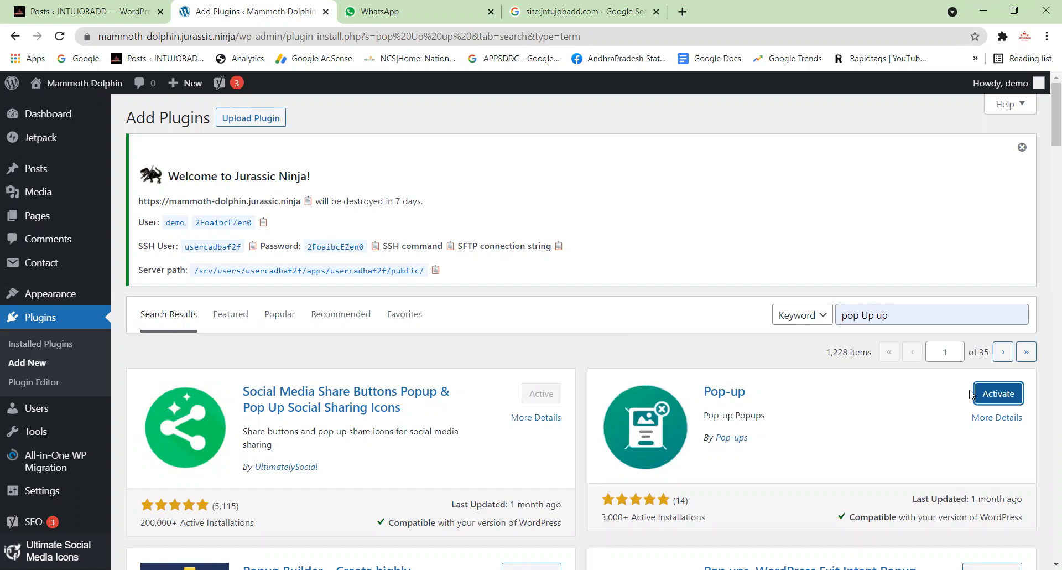
pyautogui.click(985, 393)
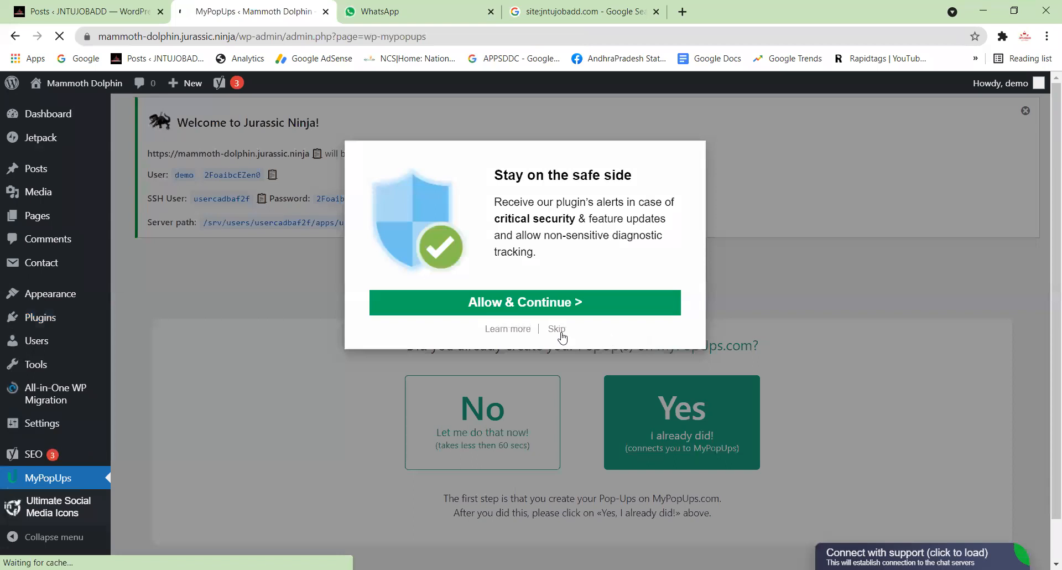
pyautogui.click(560, 334)
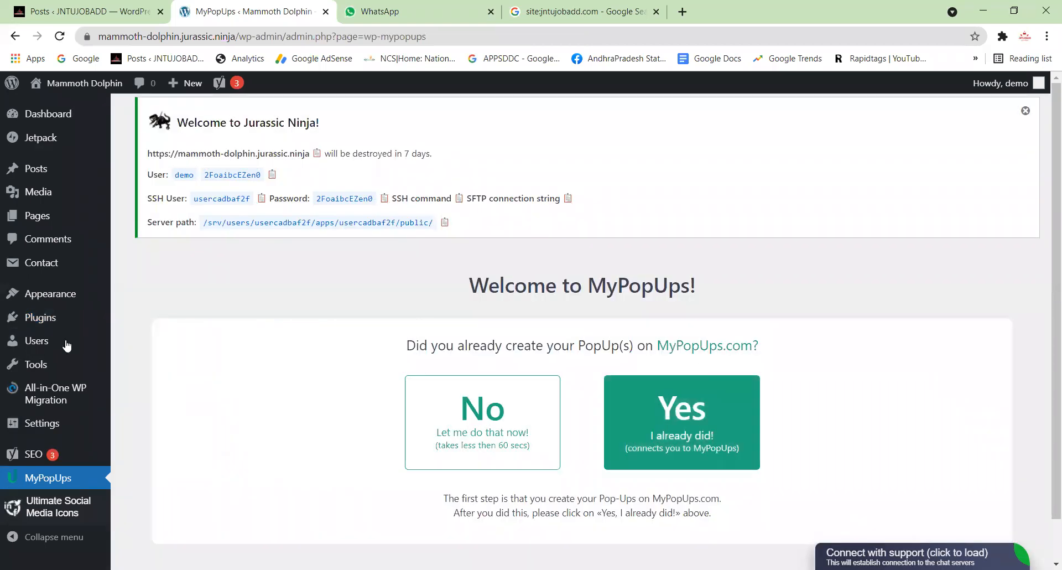
# Return to the page for adding new plugins and skip the security alerts opt-in there.
pyautogui.moveTo(60, 343)
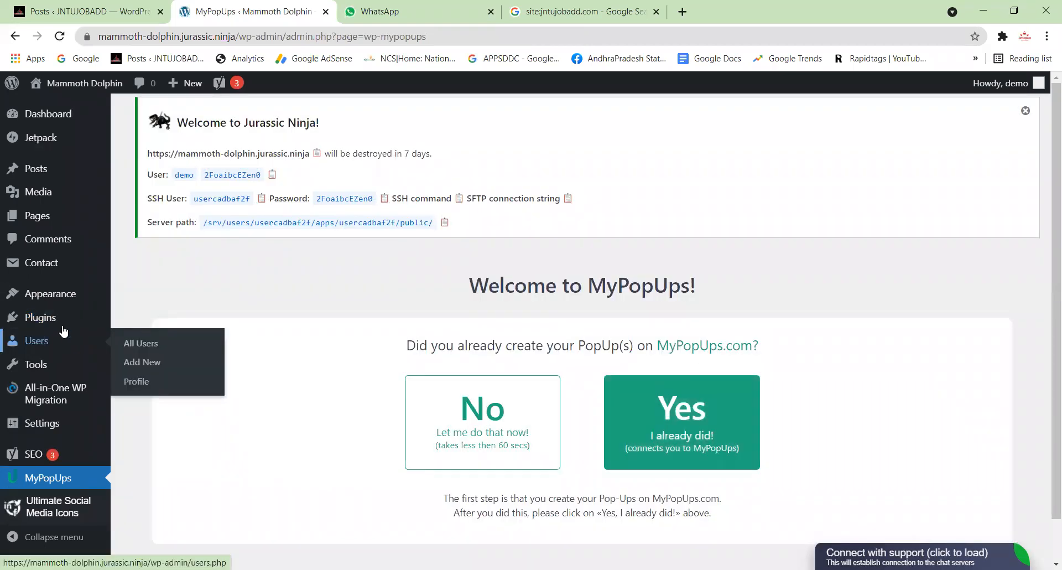
pyautogui.click(133, 339)
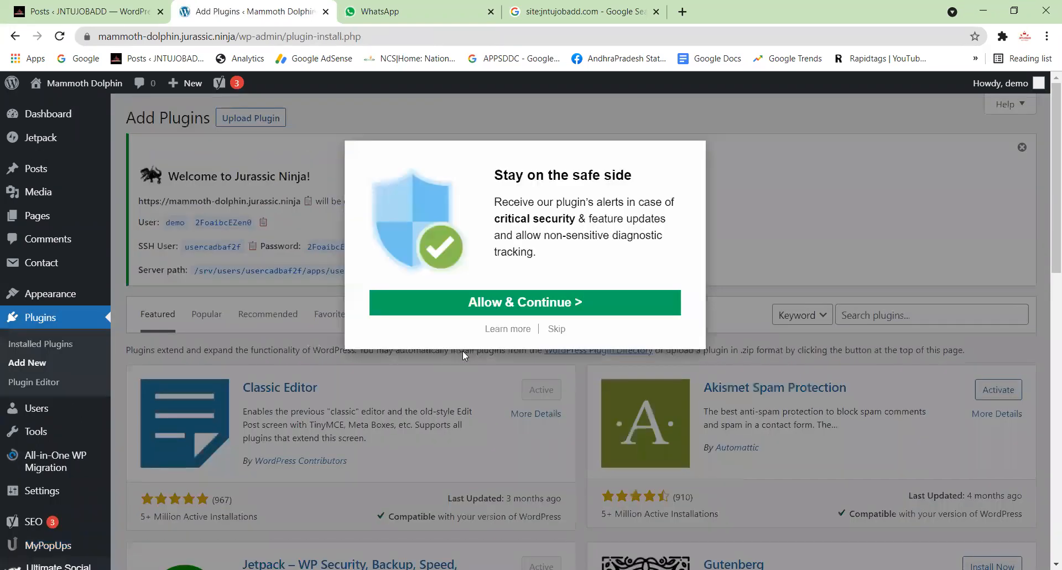
pyautogui.click(557, 331)
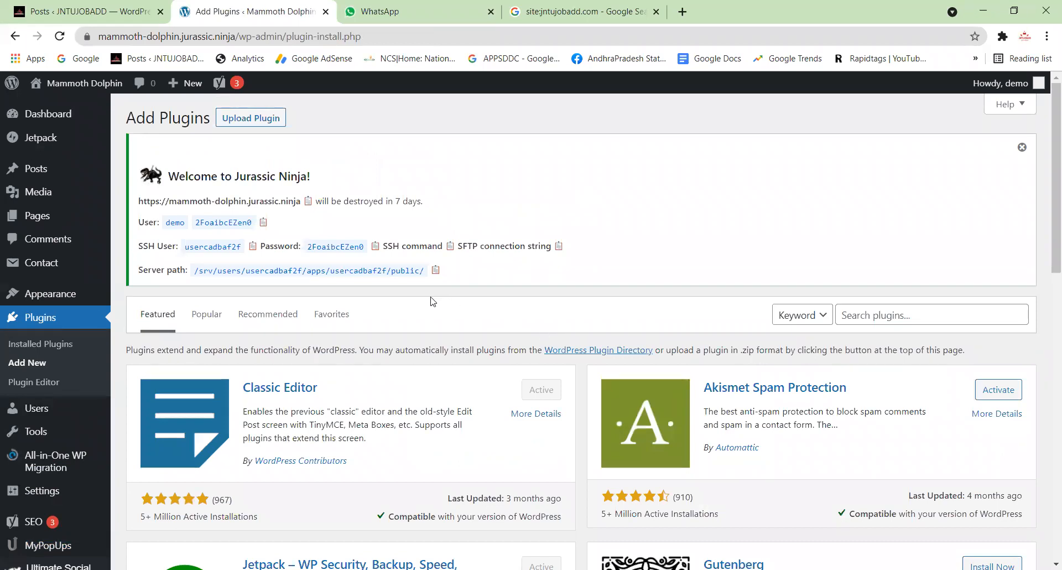
# Search the plugin directory for Google site kit.
pyautogui.click(861, 315)
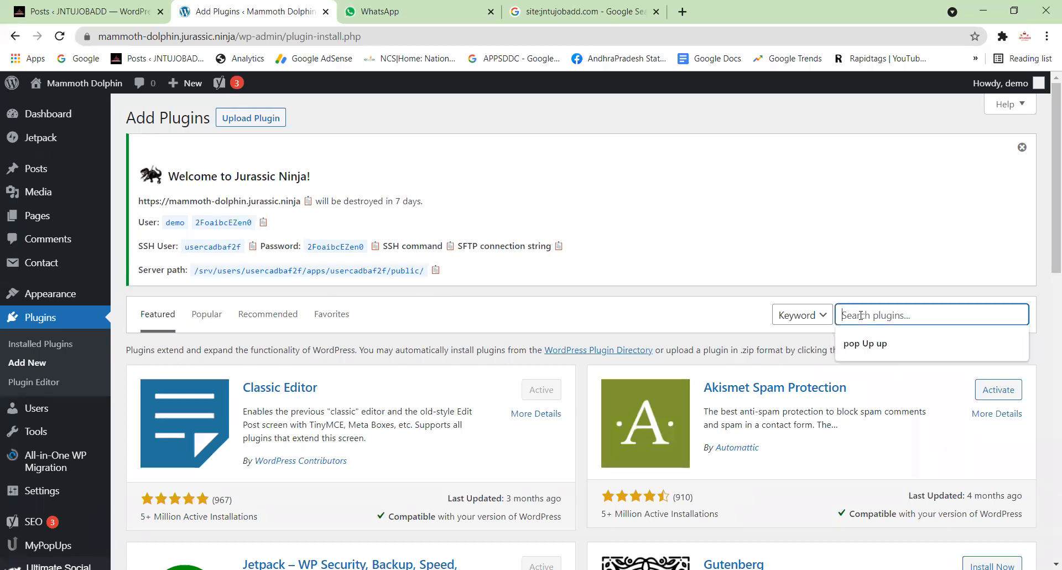
pyautogui.write('Gog')
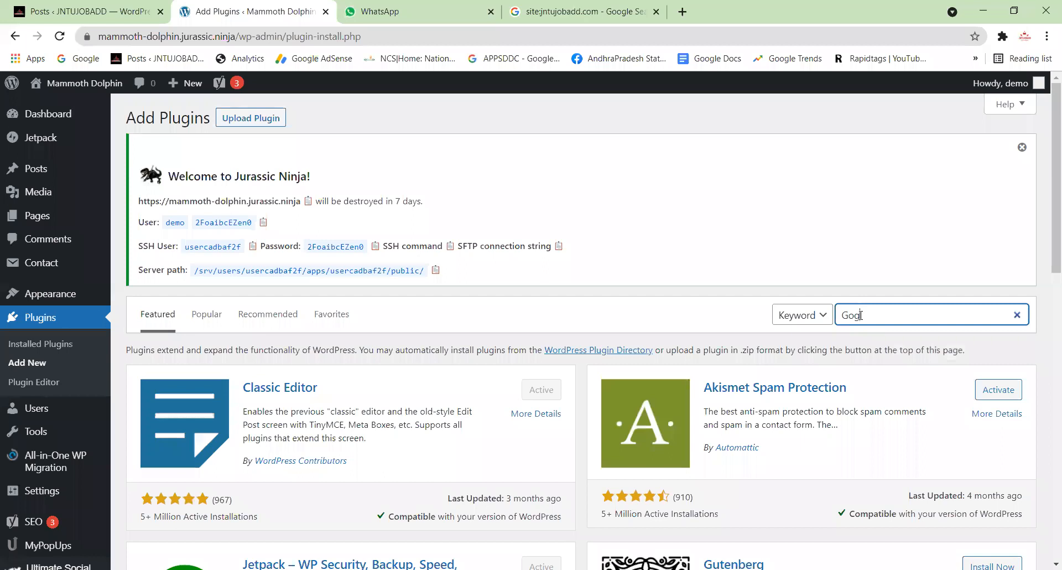
pyautogui.press('BackSpace')
pyautogui.write('ogle')
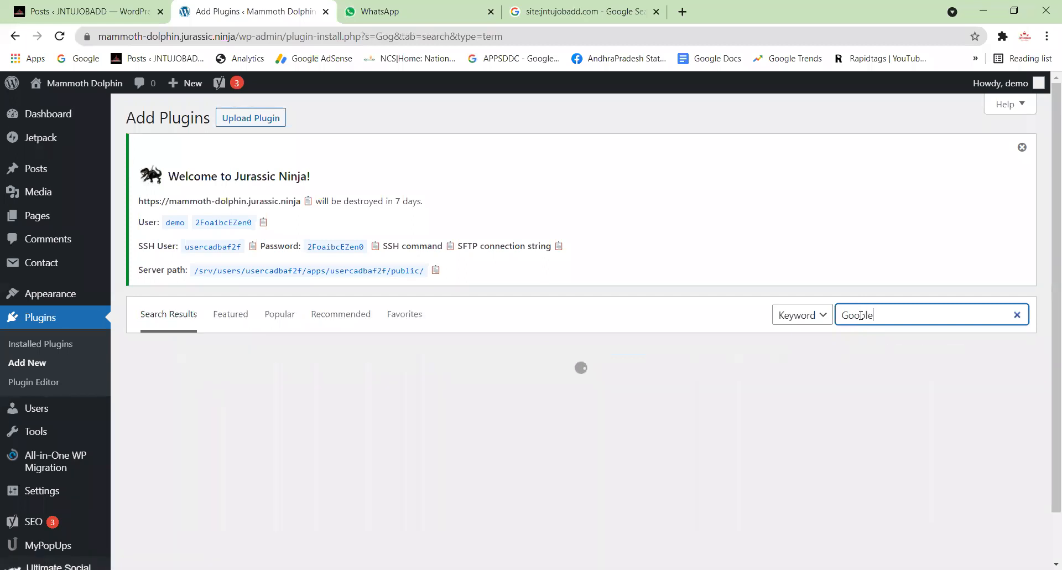
pyautogui.press('BackSpace')
pyautogui.press('BackSpace')
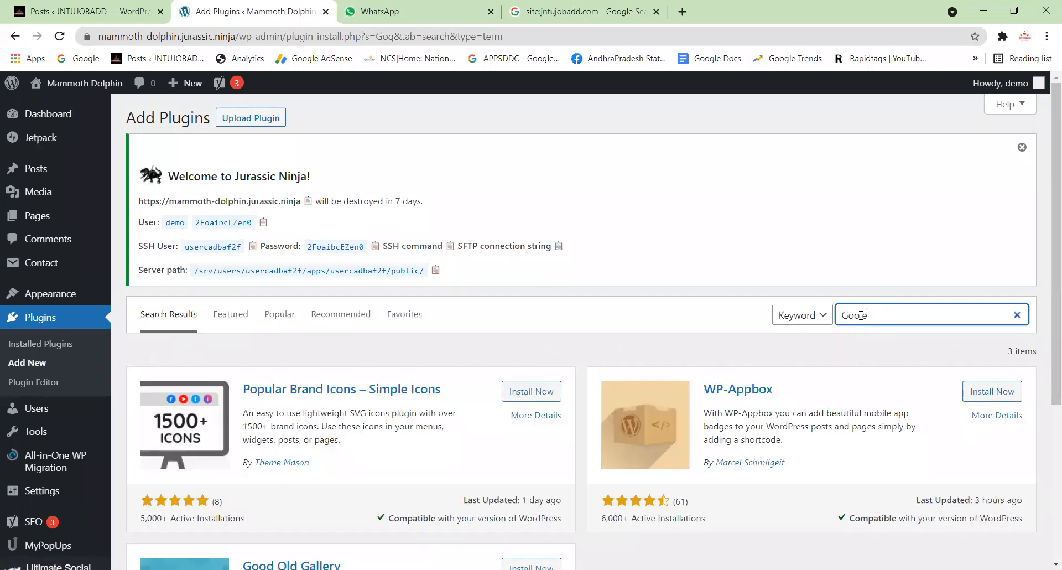
pyautogui.write('si')
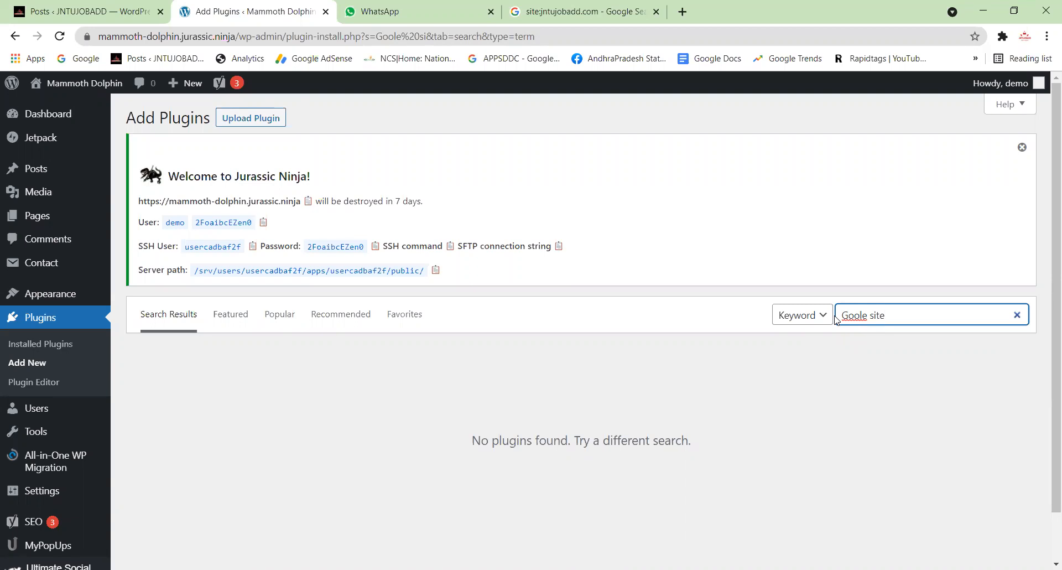
pyautogui.write('te')
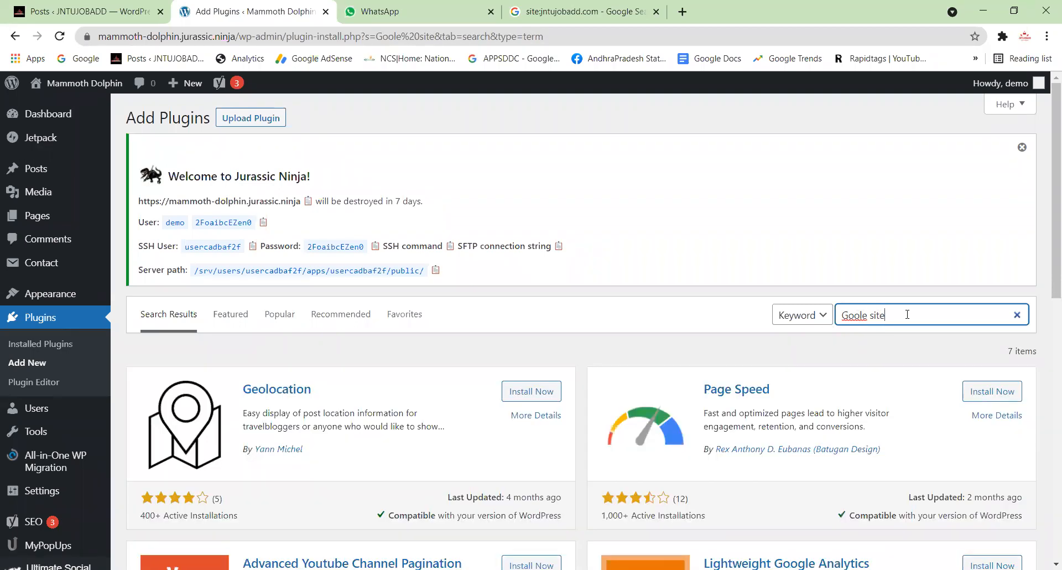
pyautogui.press('BackSpace')
pyautogui.press('BackSpace')
pyautogui.press('BackSpace')
pyautogui.press('BackSpace')
pyautogui.write('gle site')
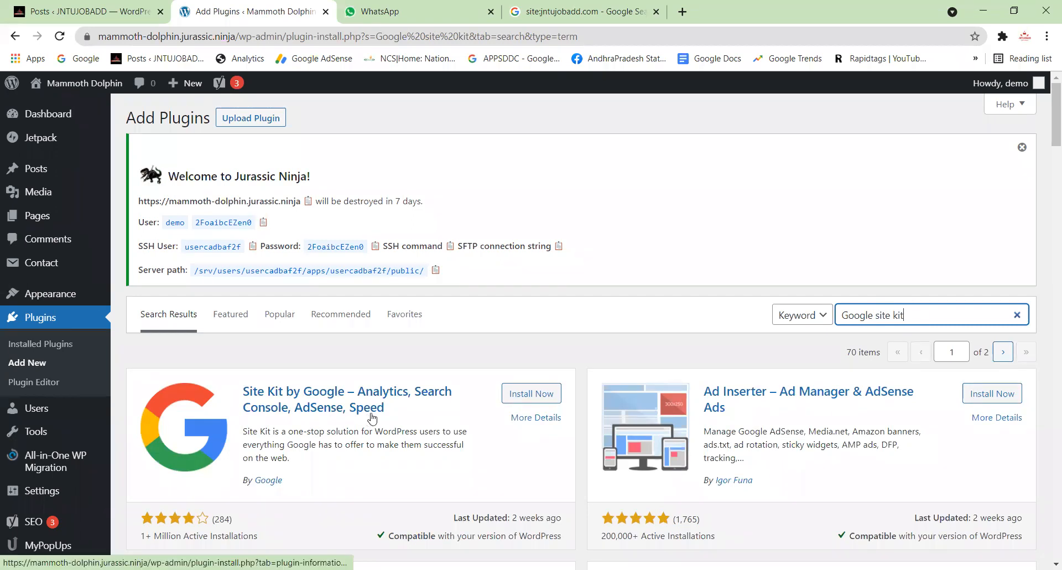
# Install and activate the Site Kit by Google plugin.
pyautogui.click(532, 399)
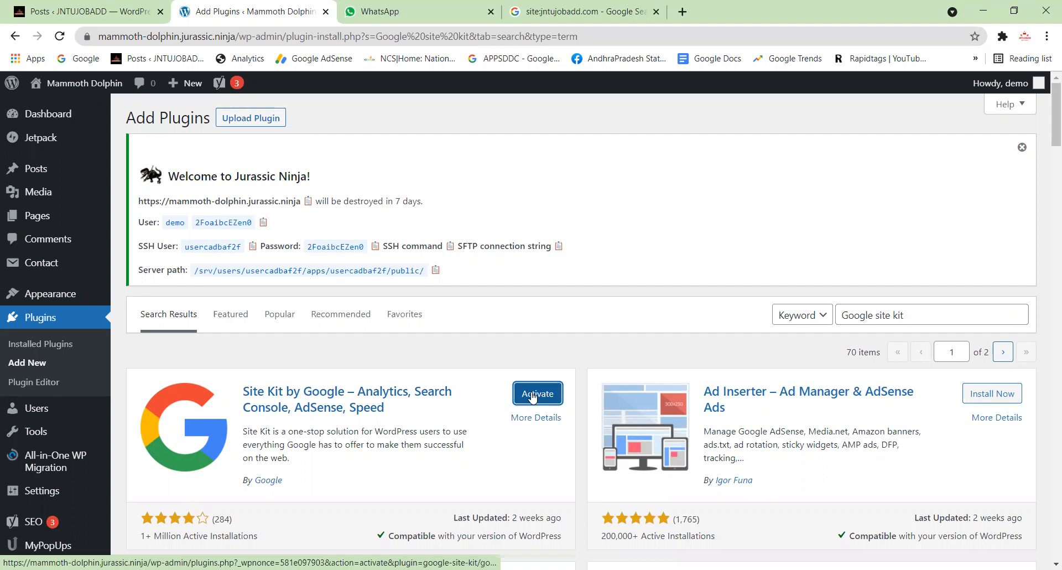
pyautogui.click(532, 397)
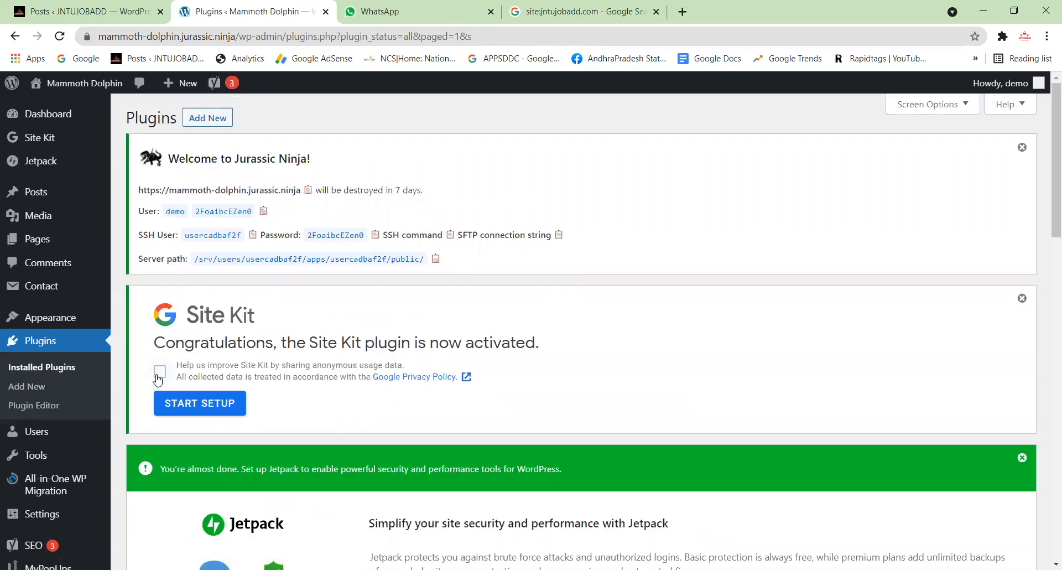
# Switch to the JNTUJOBADD site's admin and examine its Site Kit and All-in-One WP Migration options.
pyautogui.click(120, 9)
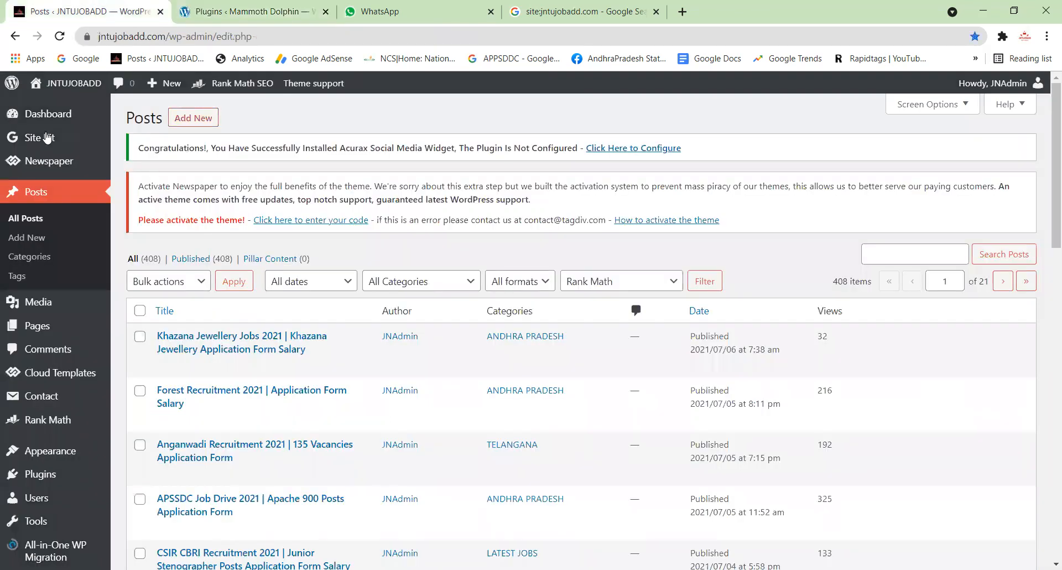
pyautogui.moveTo(46, 140)
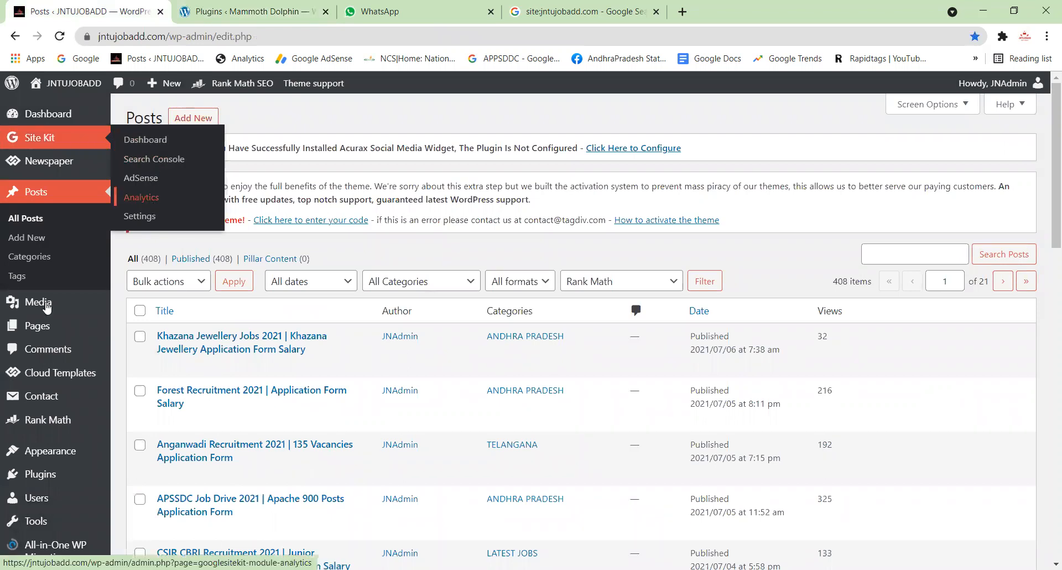
pyautogui.scroll(-5, 45, 355)
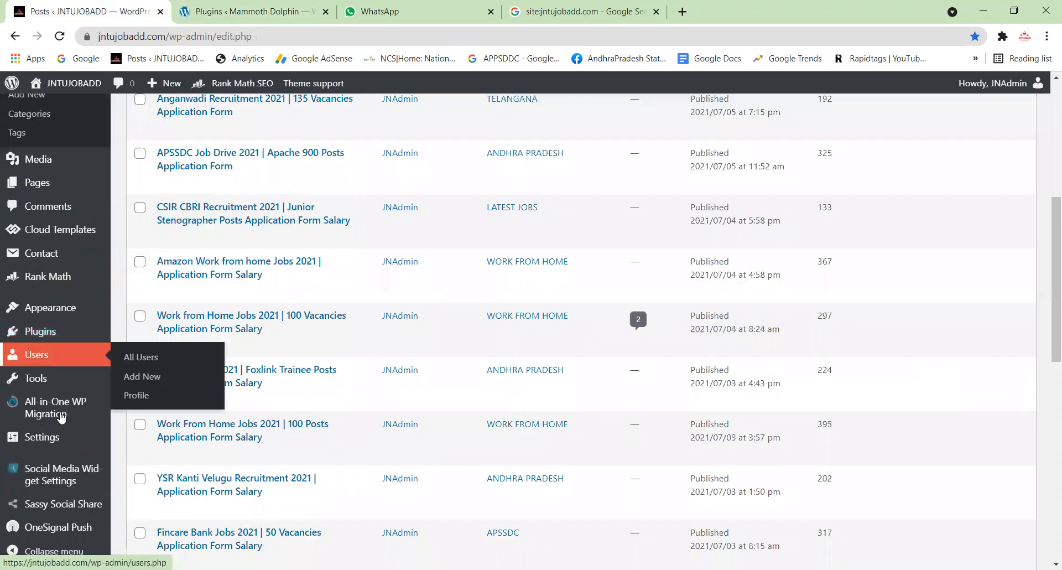
pyautogui.moveTo(56, 416)
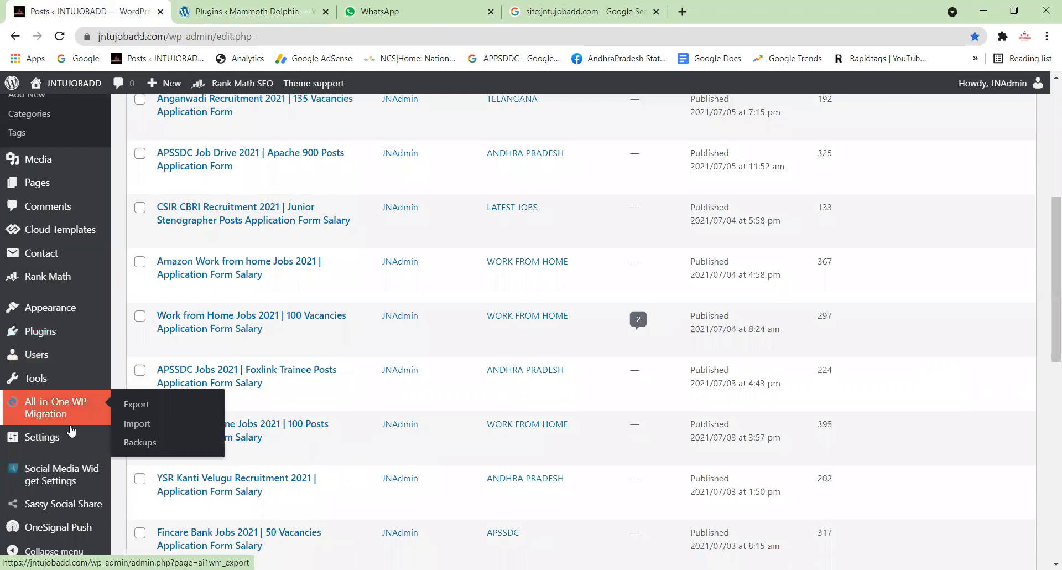
pyautogui.moveTo(65, 480)
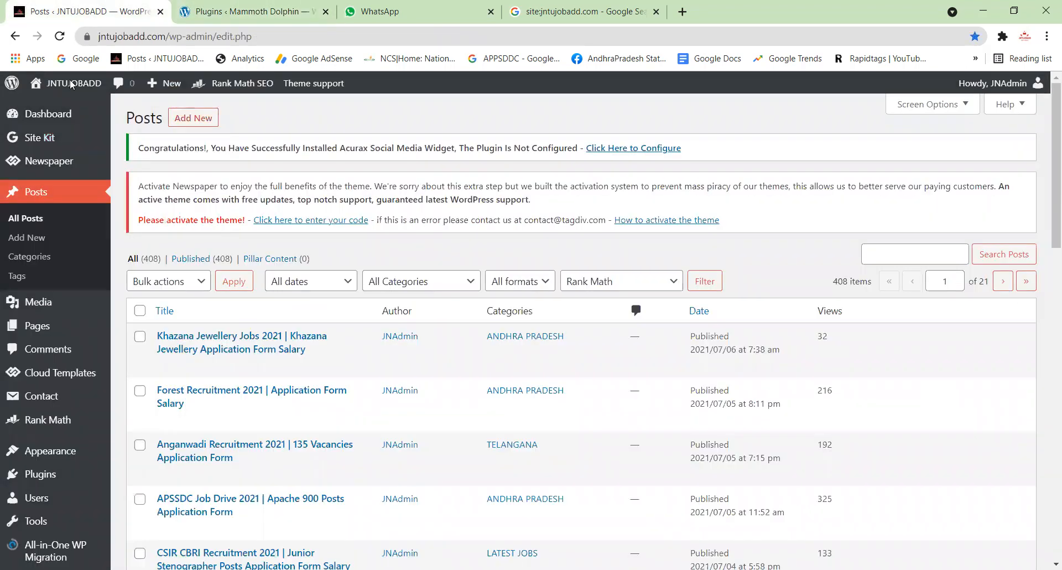
# Return to the Mammoth Dolphin site's admin and open its page for adding new plugins.
pyautogui.hotkey('ctrl', 'Tab')
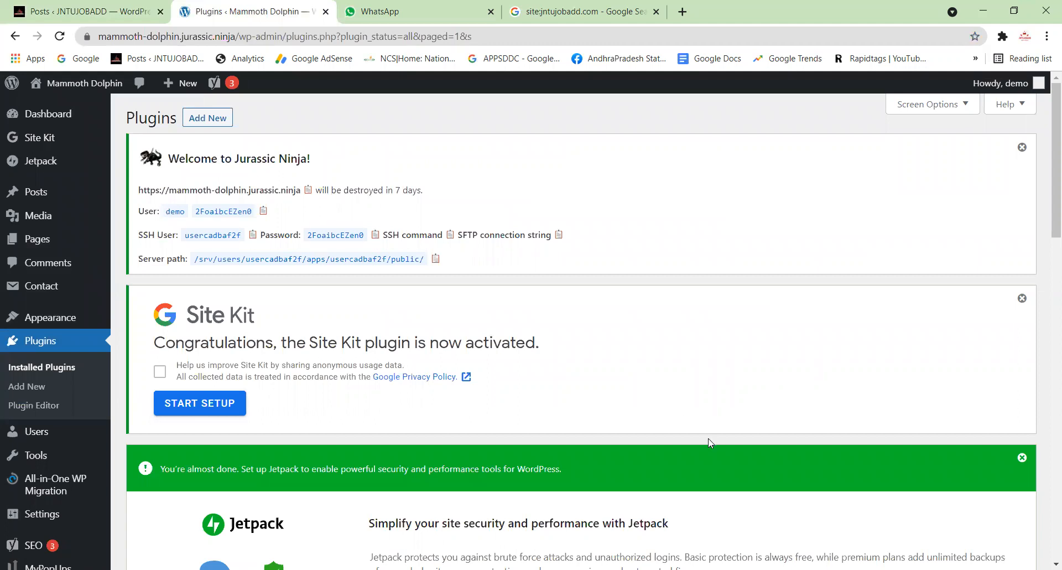
pyautogui.click(33, 389)
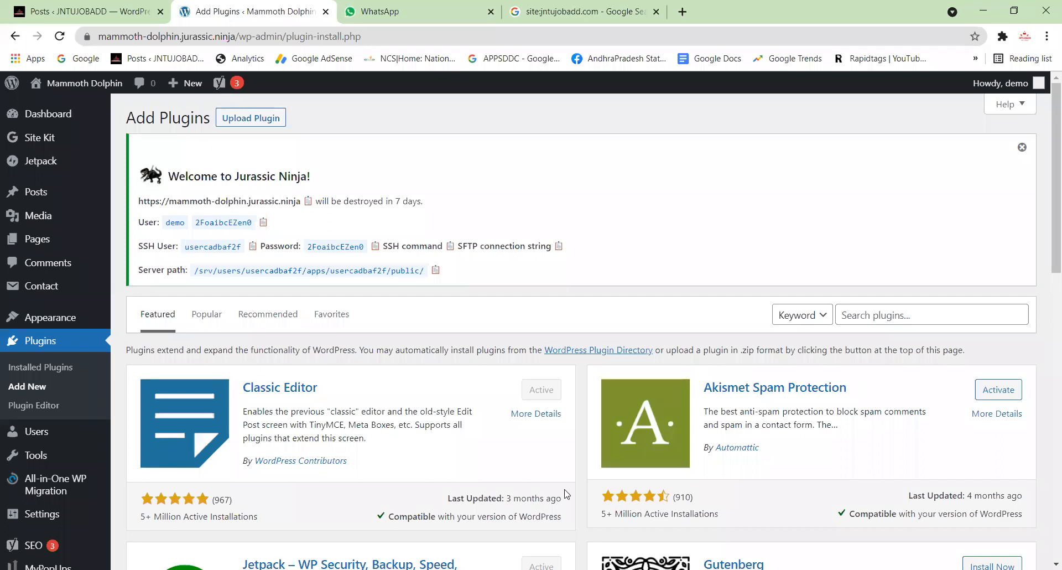
# Switch to the What Is Domain2 document in Word and review the Contact Form and Privacy Policy entries among the most important plugins.
pyautogui.hotkey('alt', 'Tab')
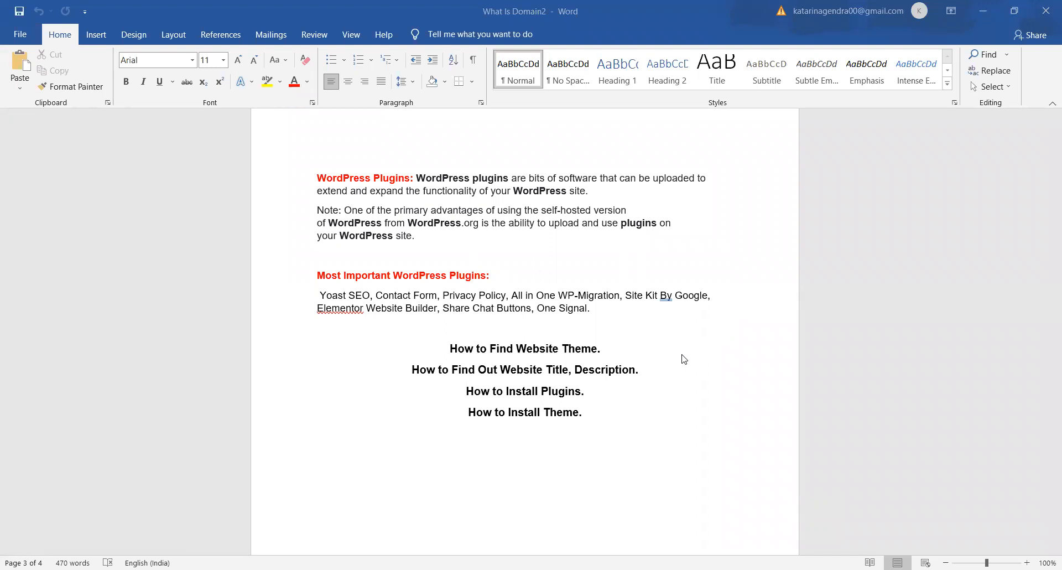
pyautogui.scroll(-1, 687, 360)
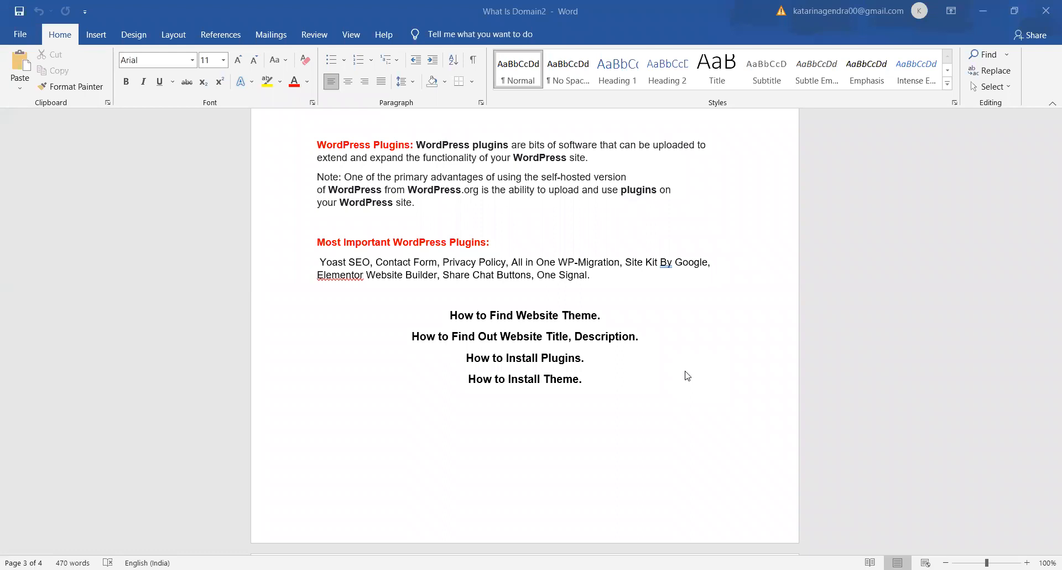
pyautogui.scroll(2, 687, 375)
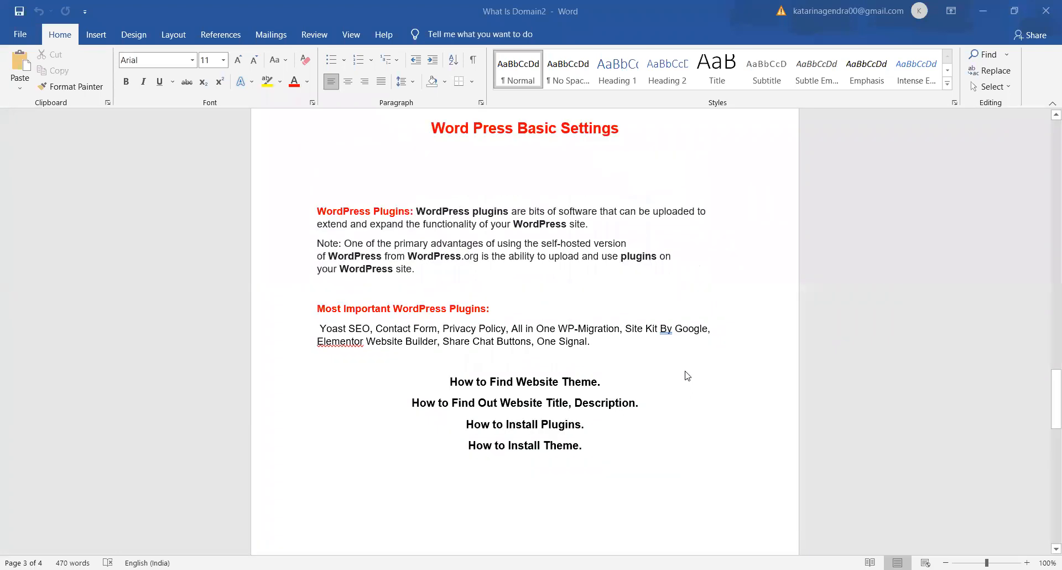
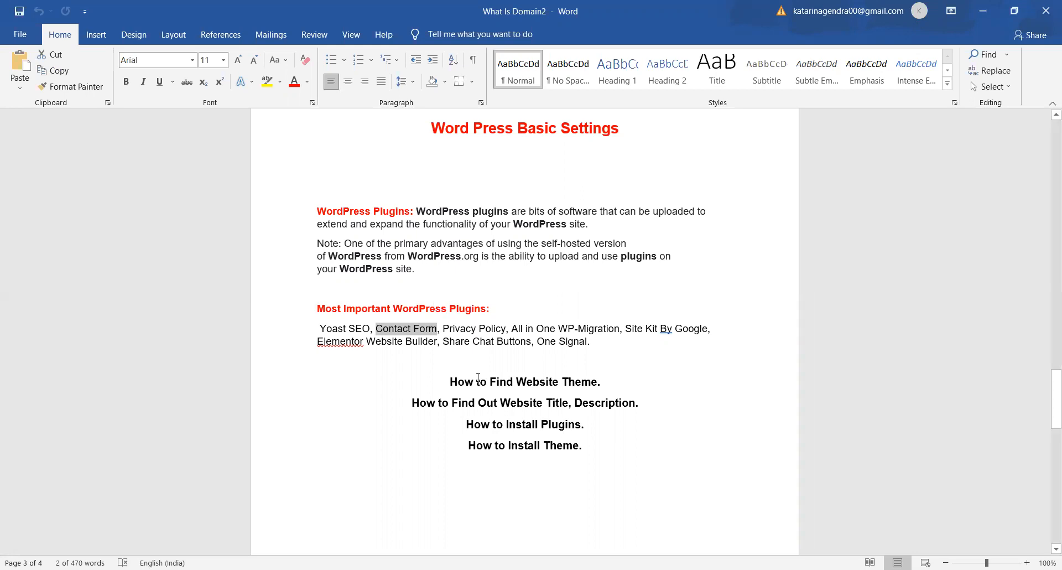
pyautogui.click(443, 329)
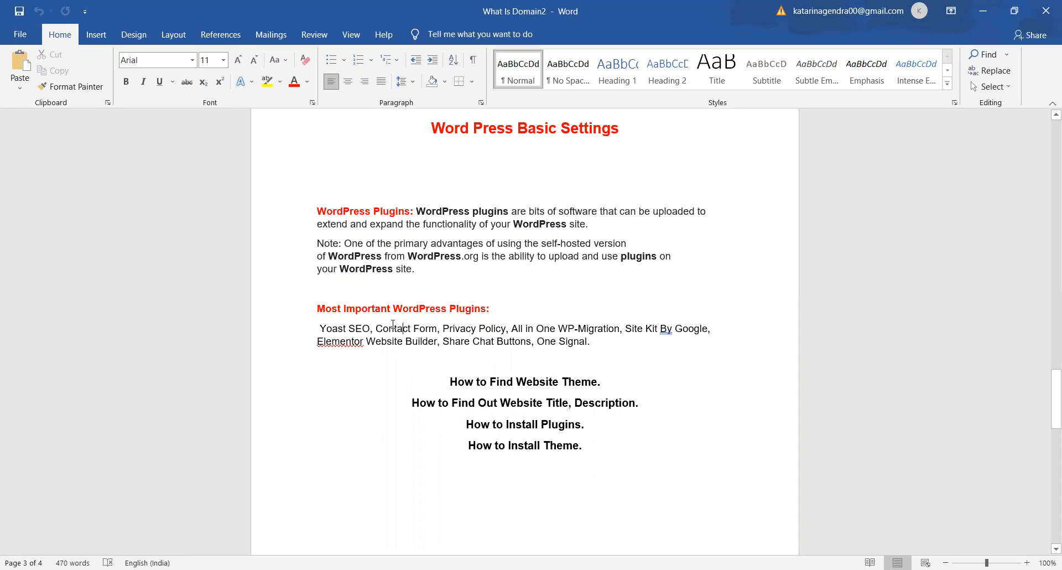
pyautogui.moveTo(380, 328); pyautogui.dragTo(505, 331)
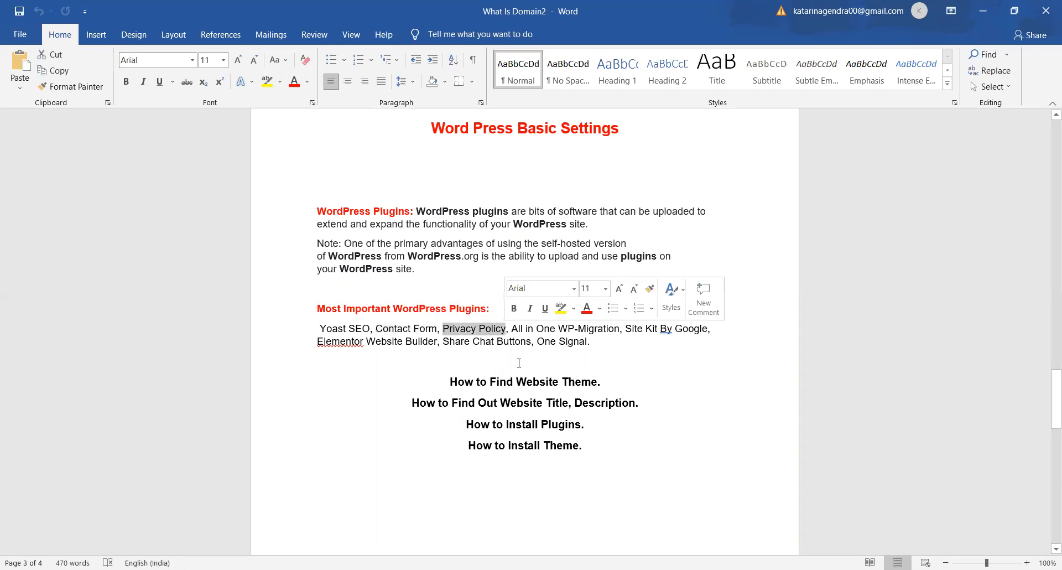
pyautogui.click(506, 330)
pyautogui.moveTo(506, 331); pyautogui.dragTo(446, 331)
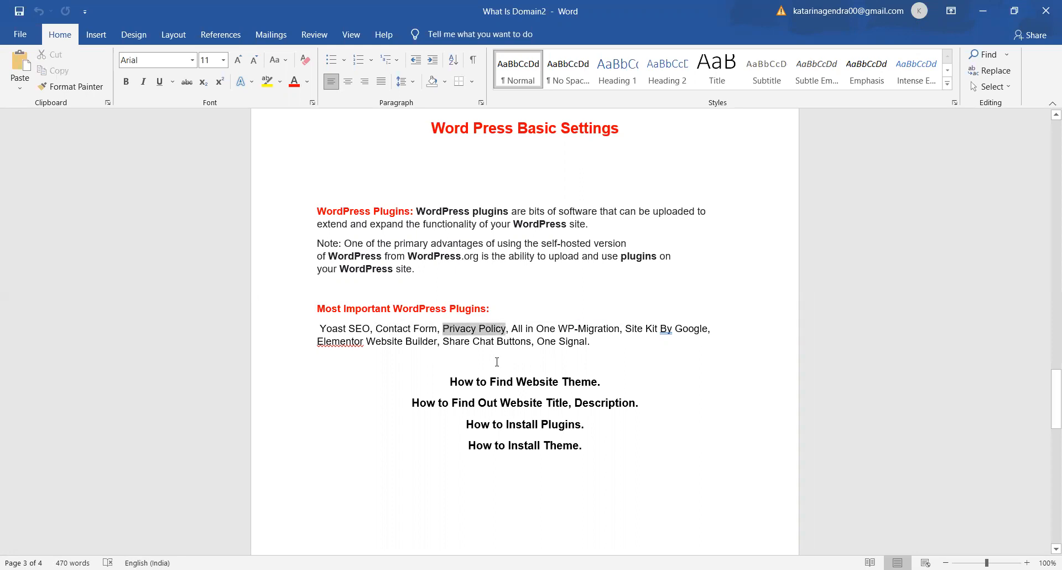
pyautogui.click(497, 362)
pyautogui.moveTo(446, 331); pyautogui.dragTo(498, 329)
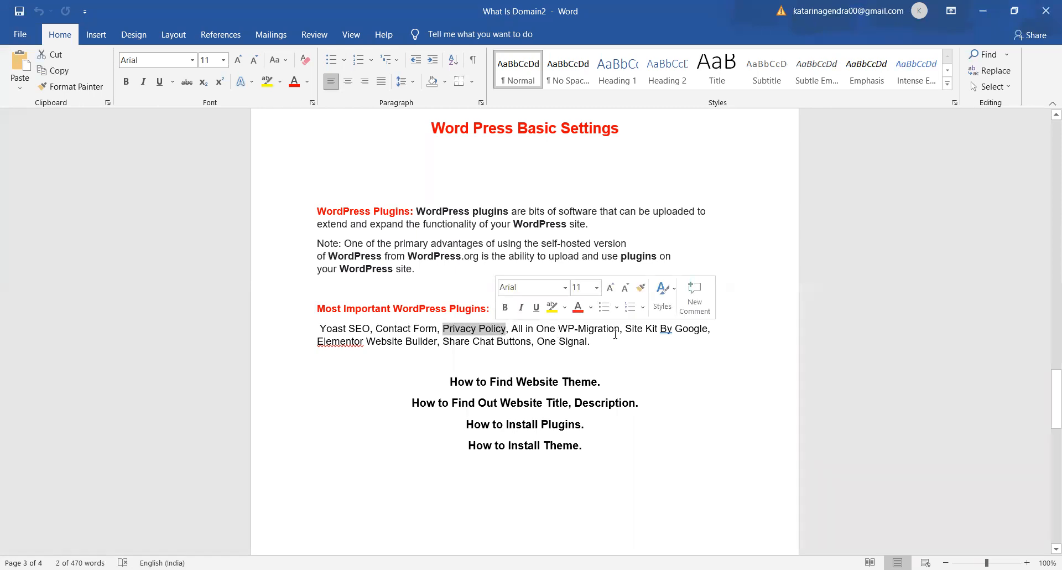
# Highlight All in One WP-Migration and Site Kit By Google in turn in the document's plugin list.
pyautogui.moveTo(622, 329); pyautogui.dragTo(518, 331)
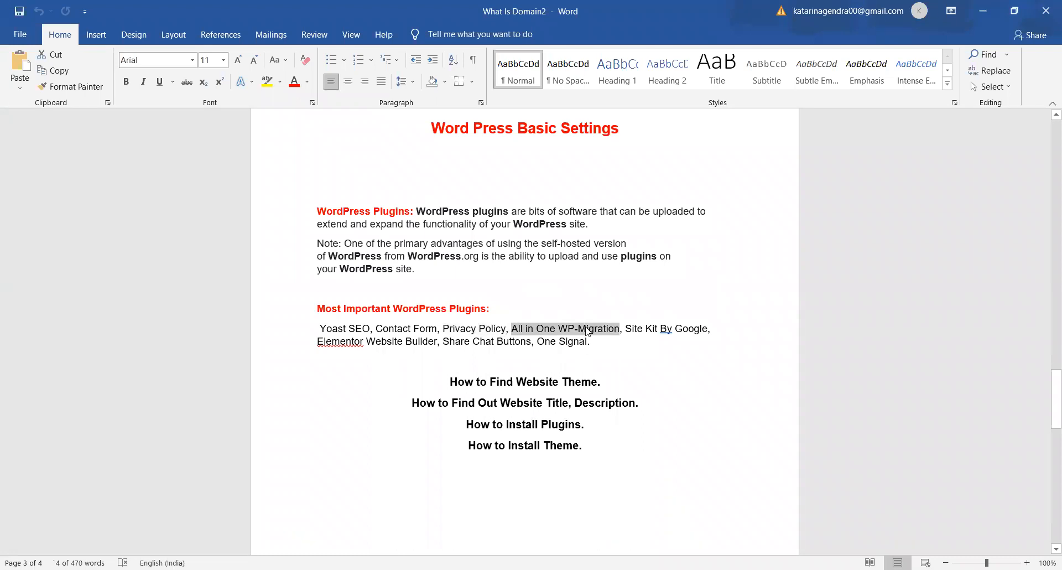
pyautogui.click(587, 328)
pyautogui.moveTo(624, 328); pyautogui.dragTo(520, 326)
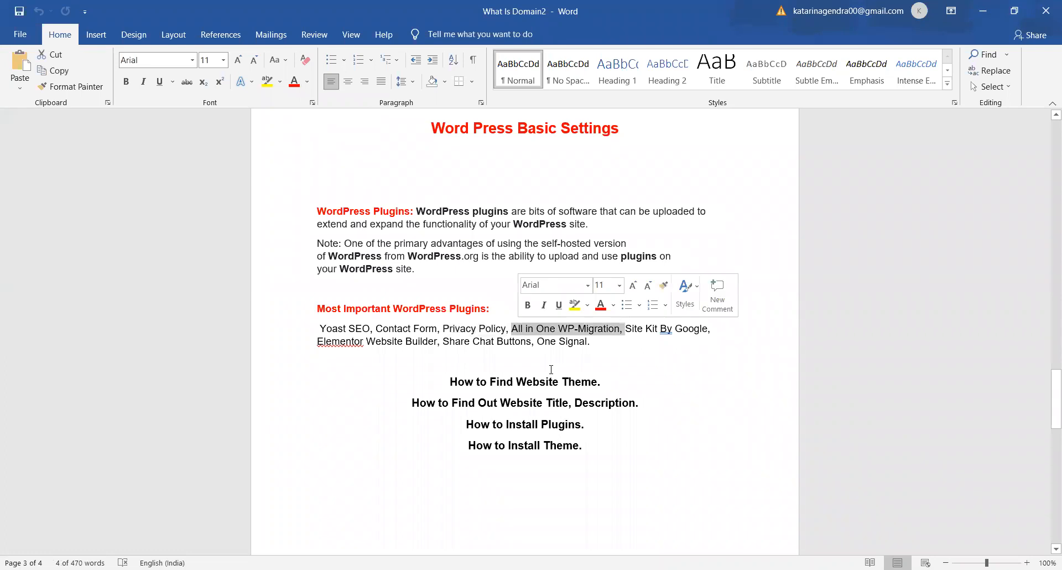
pyautogui.click(551, 341)
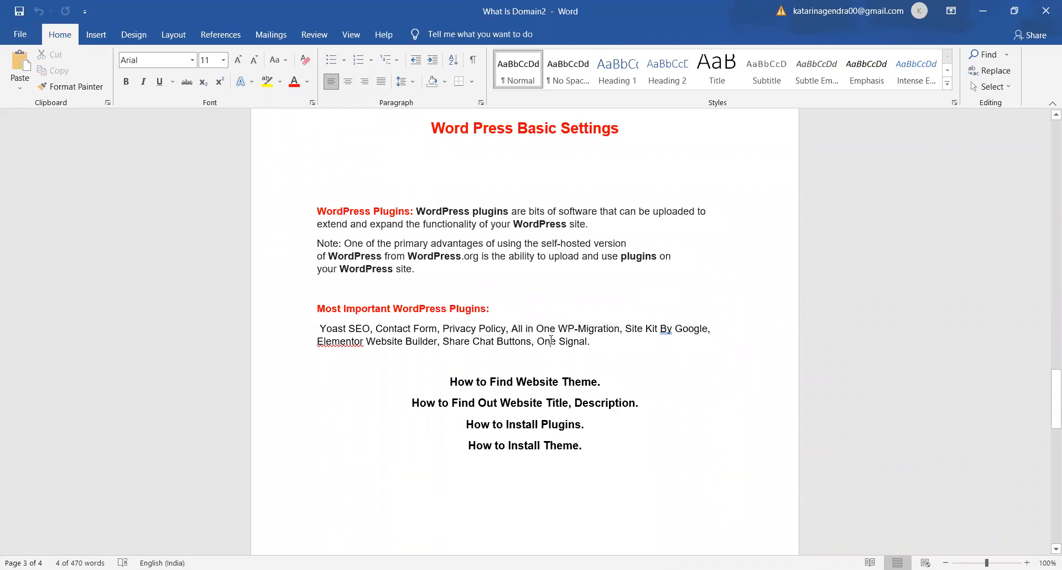
pyautogui.moveTo(643, 330); pyautogui.dragTo(704, 330)
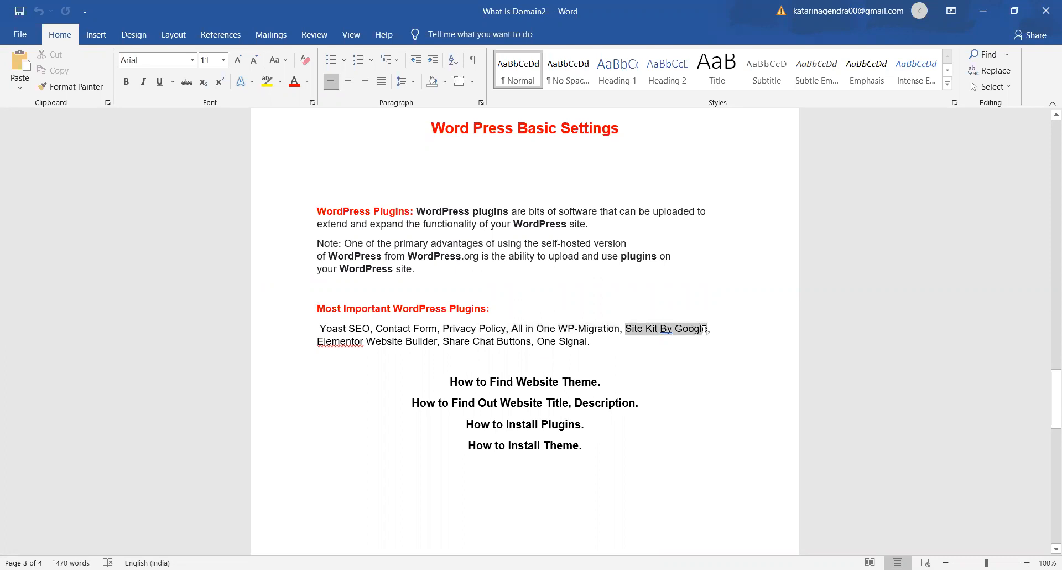
pyautogui.click(653, 345)
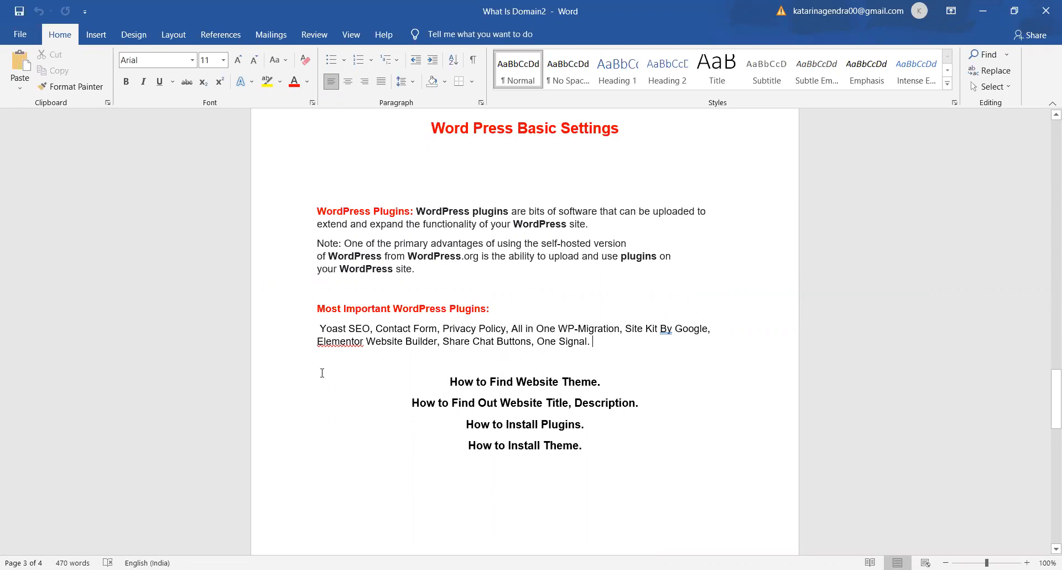
# Highlight Elementor Website Builder, Share Chat Buttons and One Signal in turn in the document's plugin list.
pyautogui.doubleClick(359, 343)
pyautogui.hotkey('ctrl', 'shift', 'Right')
pyautogui.hotkey('ctrl', 'shift', 'Right')
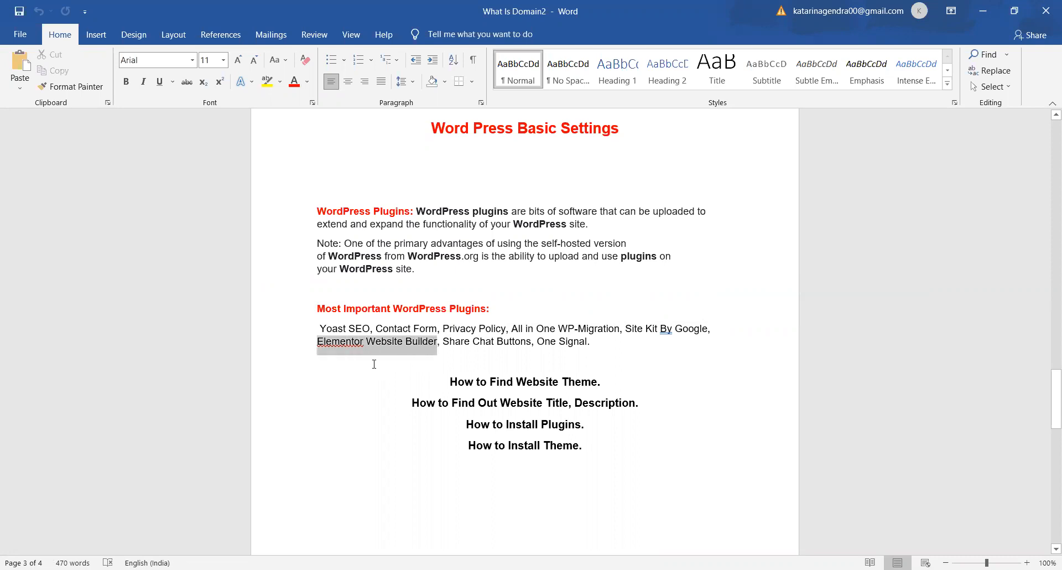
pyautogui.click(352, 347)
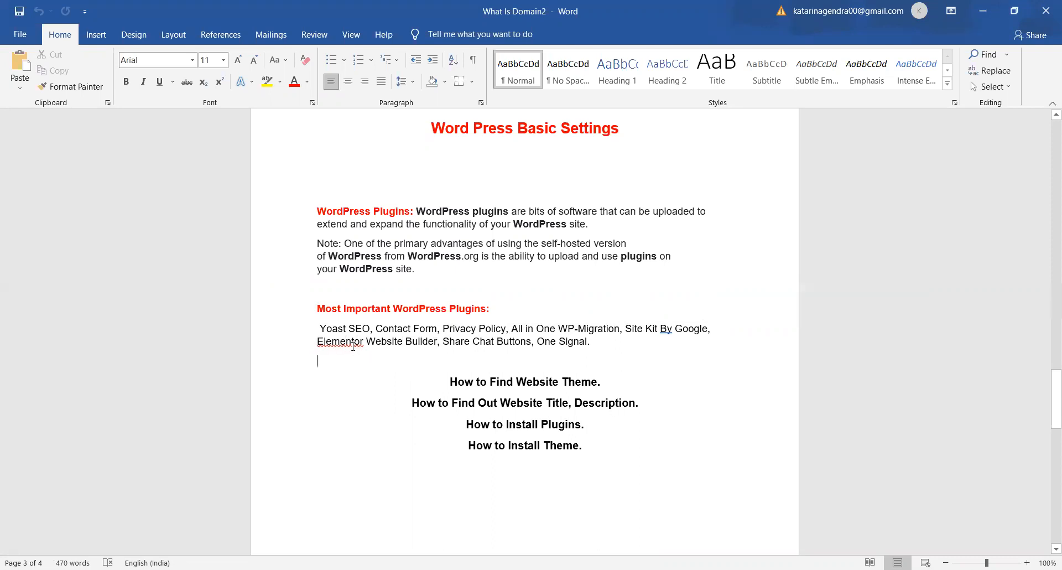
pyautogui.moveTo(311, 342); pyautogui.dragTo(435, 347)
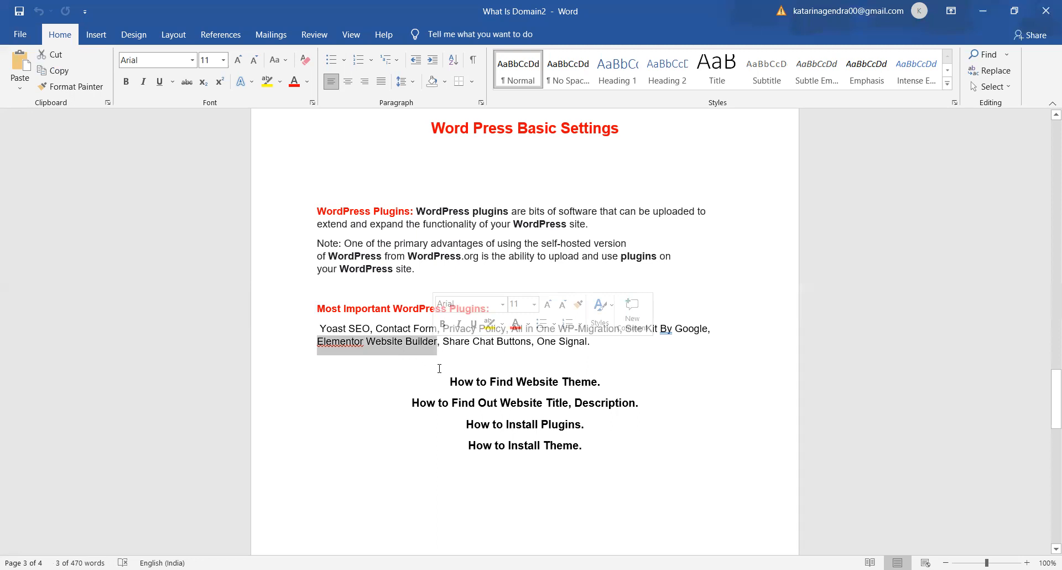
pyautogui.click(446, 340)
pyautogui.moveTo(446, 340); pyautogui.dragTo(525, 344)
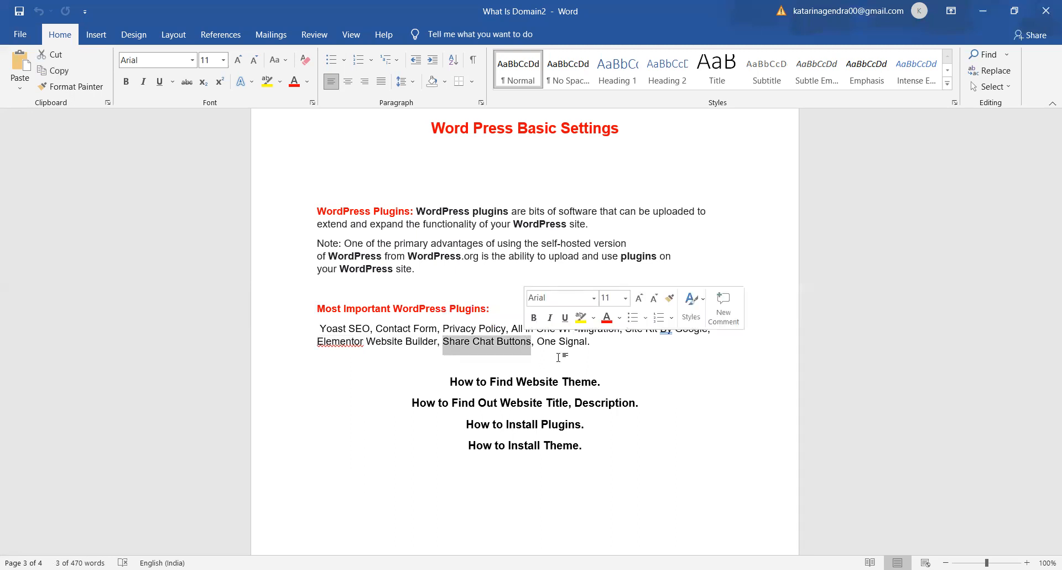
pyautogui.click(525, 344)
pyautogui.moveTo(538, 342); pyautogui.dragTo(601, 344)
pyautogui.click(608, 354)
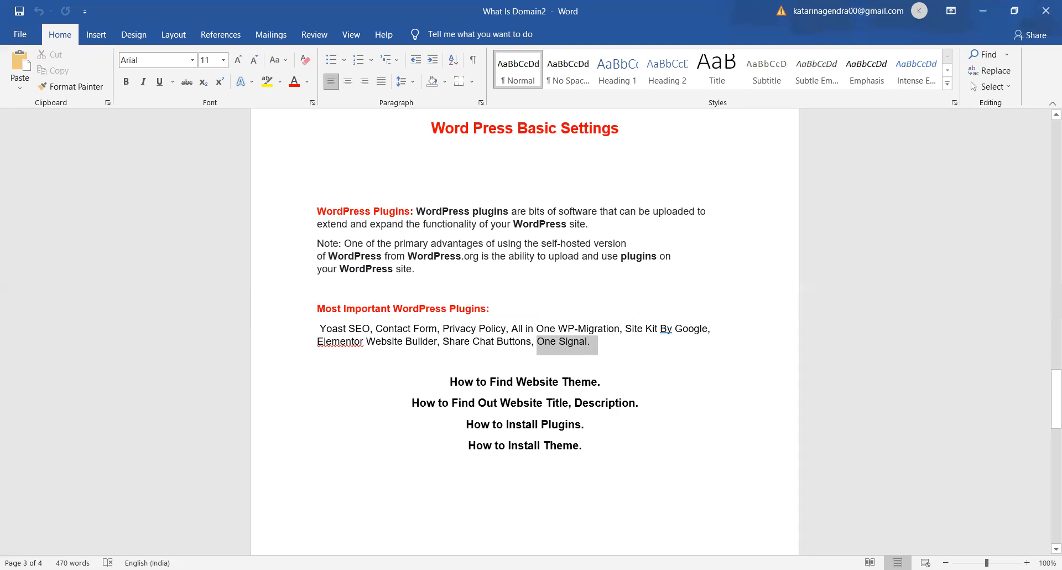
# Switch back to WordPress in the browser and look through the popular plugins available for installation.
pyautogui.hotkey('alt', 'Tab')
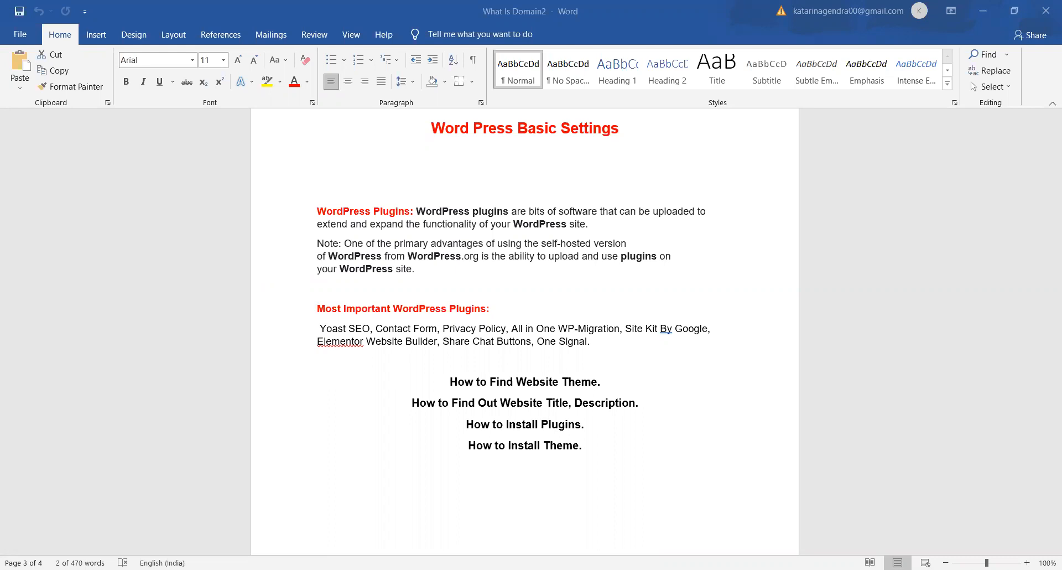
pyautogui.hotkey('alt', 'Tab')
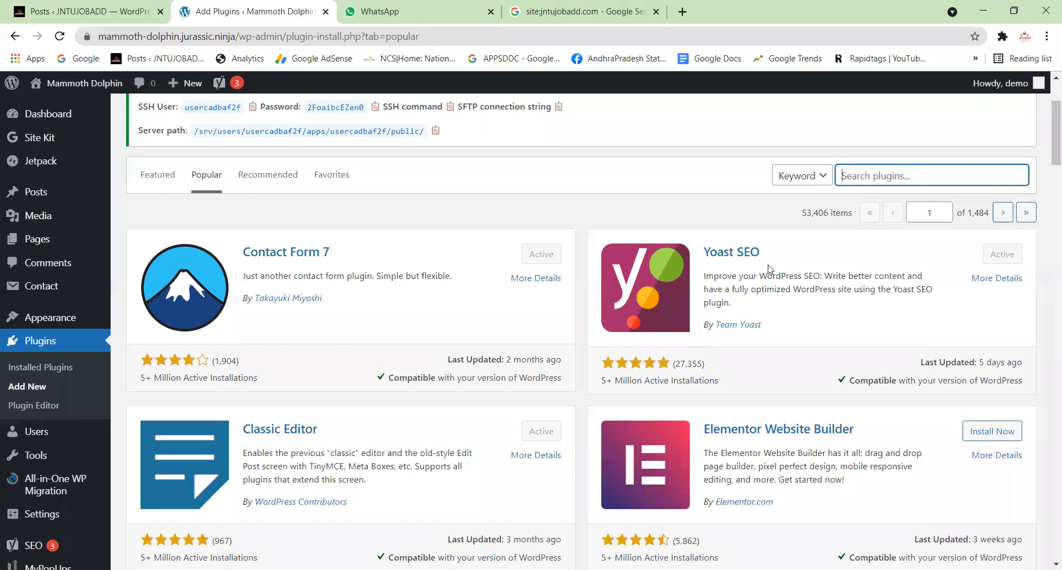
pyautogui.scroll(-2, 769, 269)
pyautogui.scroll(-2, 426, 393)
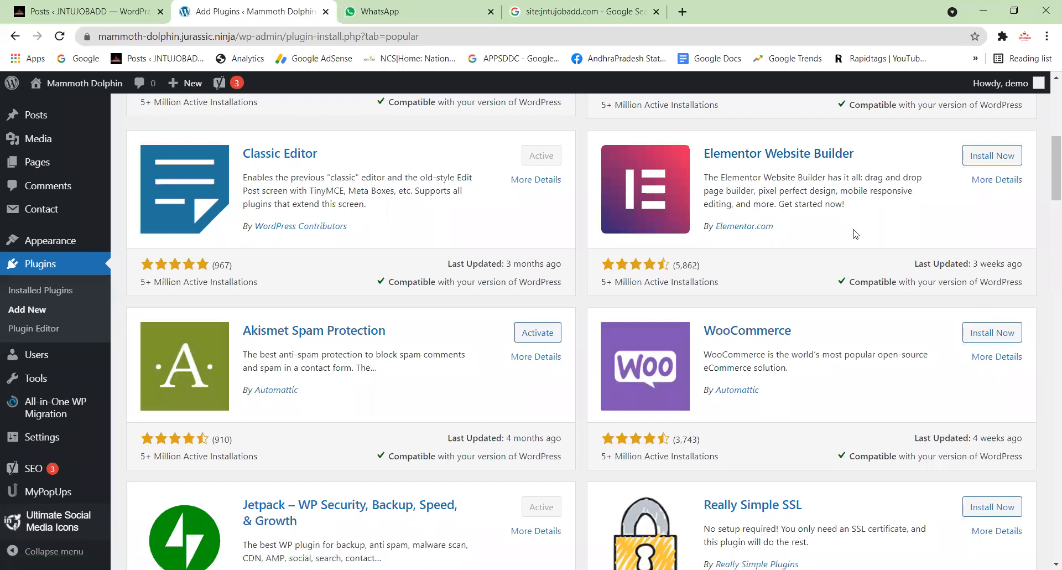
pyautogui.scroll(-2, 855, 233)
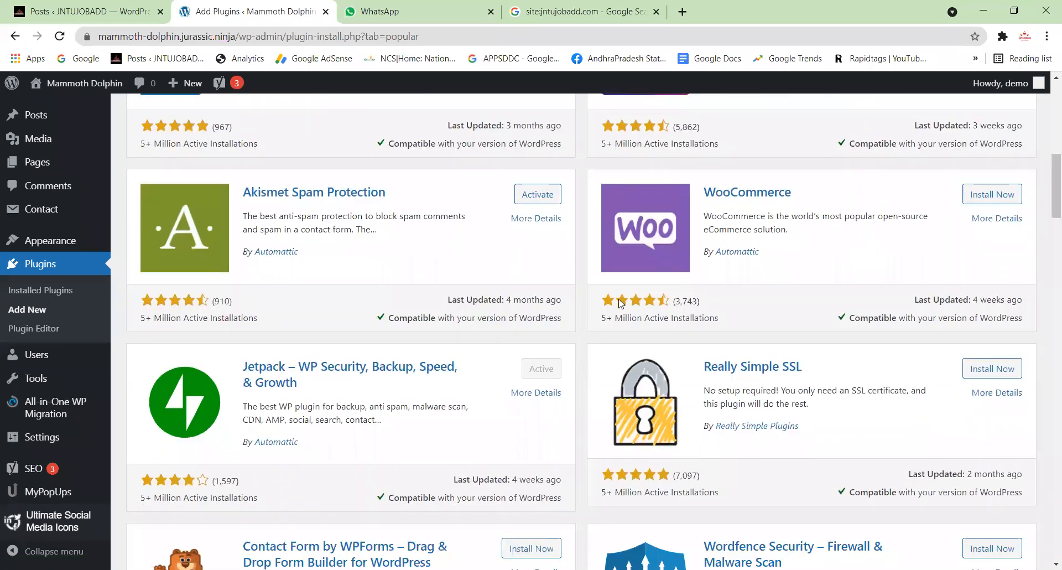
pyautogui.scroll(-9, 620, 303)
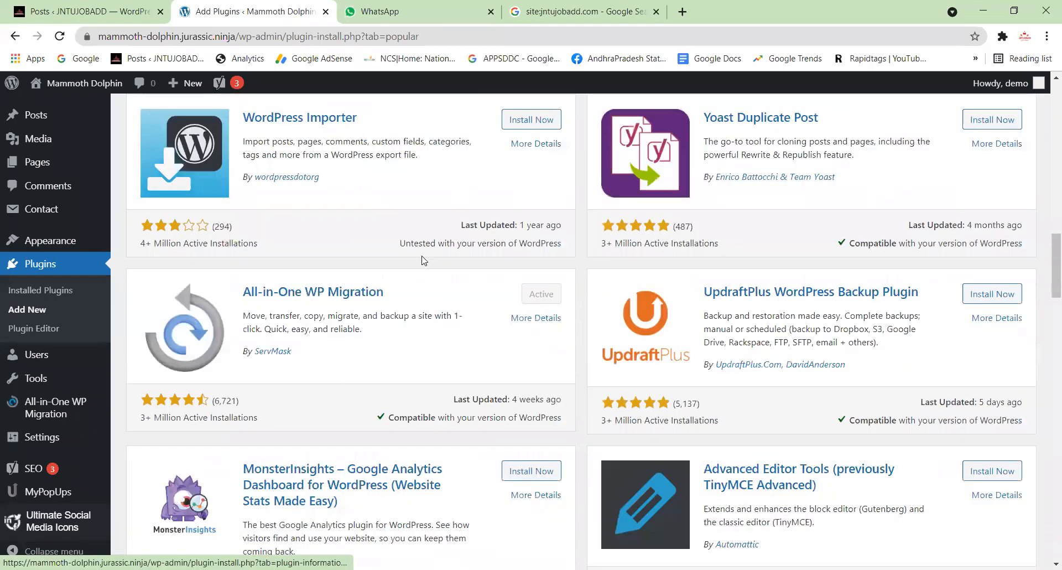
pyautogui.scroll(-2, 476, 227)
pyautogui.scroll(6, 834, 335)
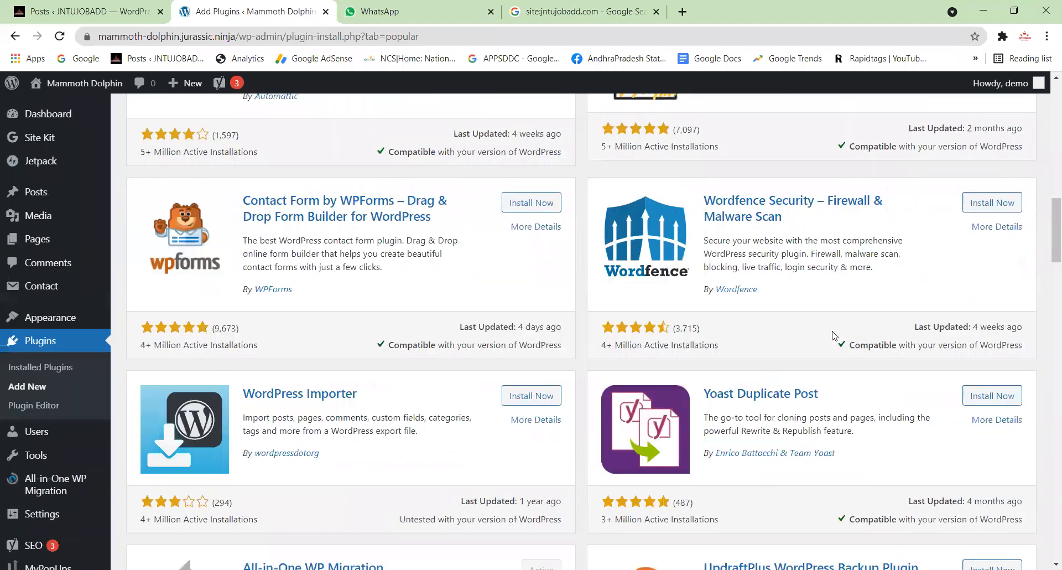
pyautogui.scroll(15, 834, 335)
pyautogui.click(855, 315)
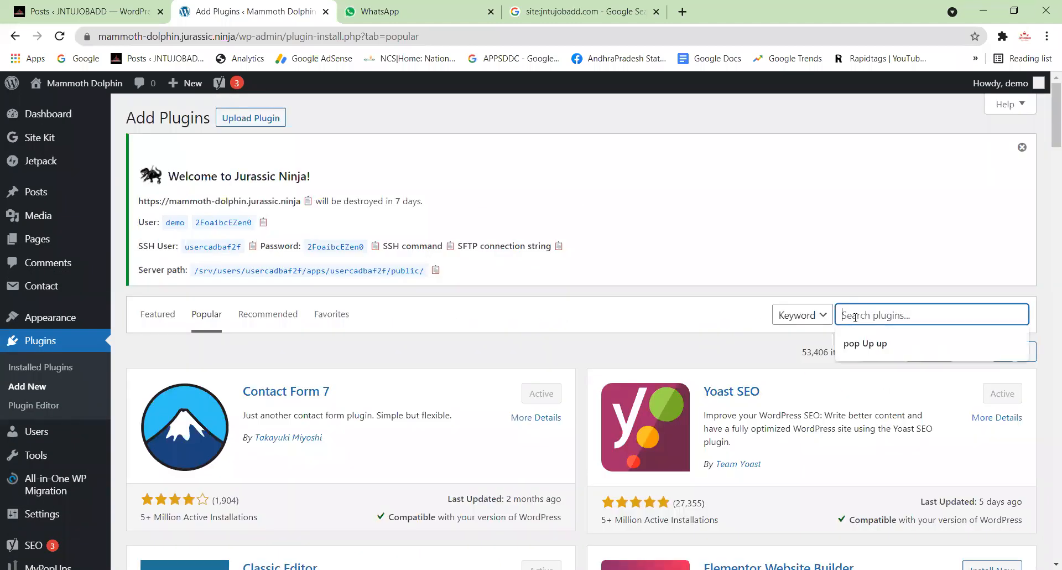
pyautogui.scroll(-2, 653, 423)
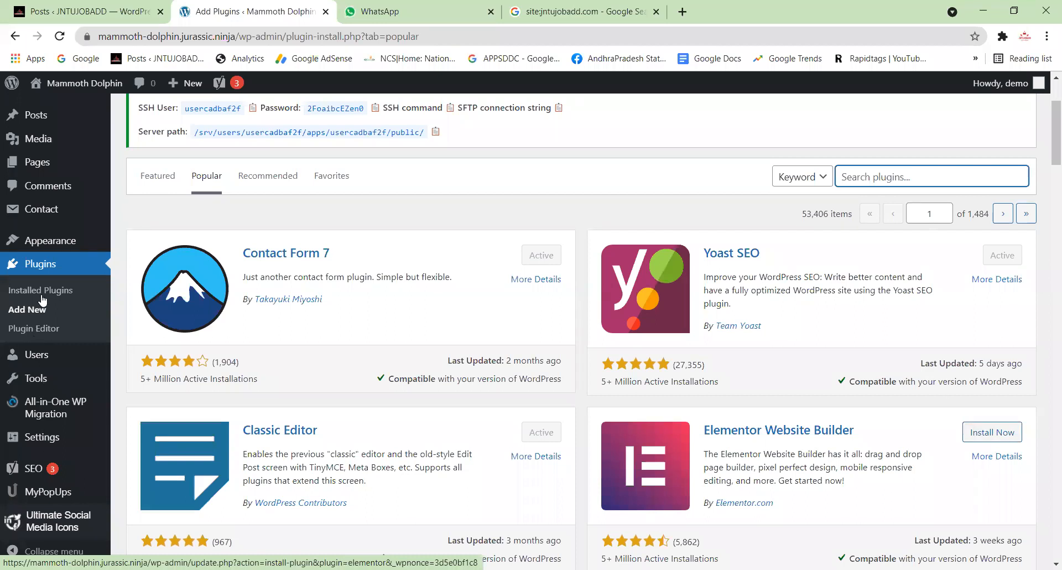
pyautogui.scroll(-1, 44, 296)
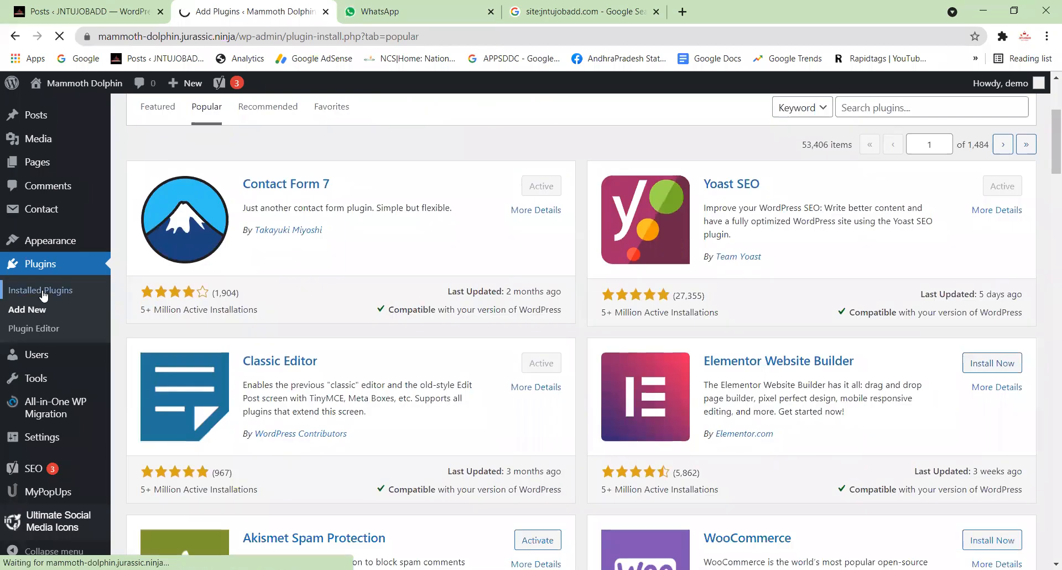
# Open the site's list of installed plugins and review the entries from Akismet Anti-Spam through Yoast SEO.
pyautogui.click(44, 296)
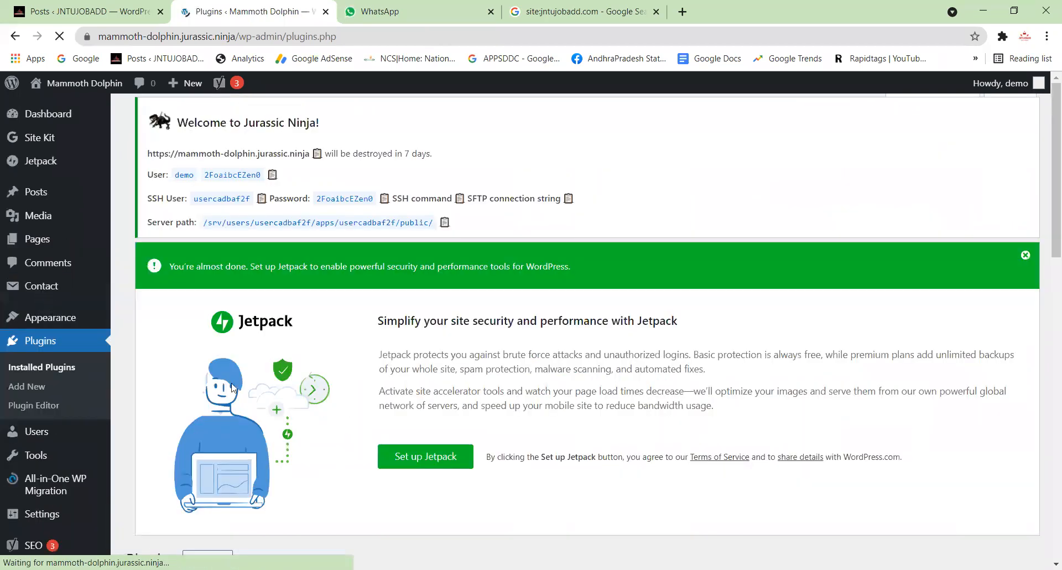
pyautogui.scroll(-5, 477, 294)
pyautogui.scroll(1, 227, 160)
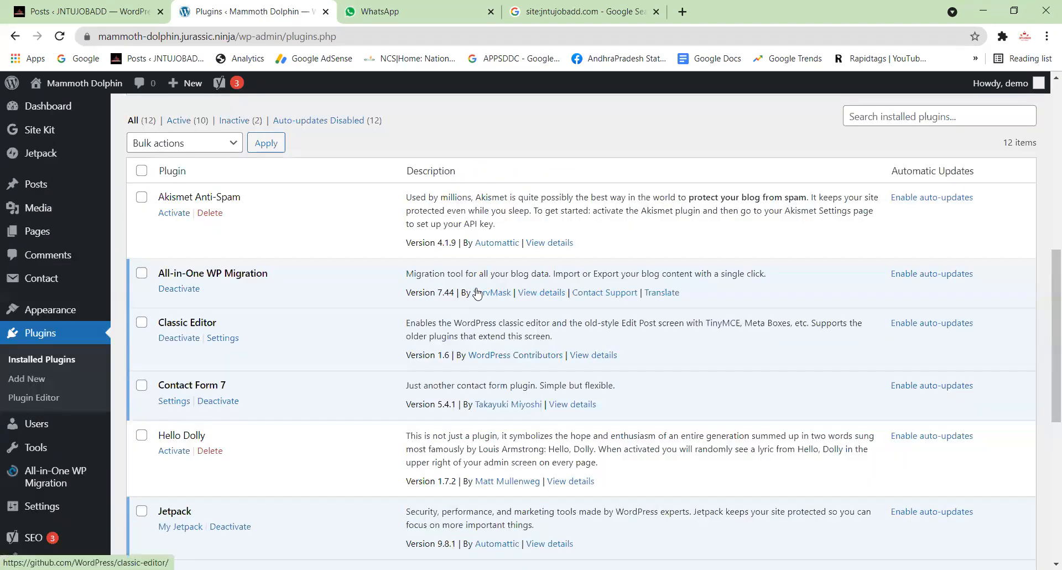
pyautogui.scroll(-2, 237, 182)
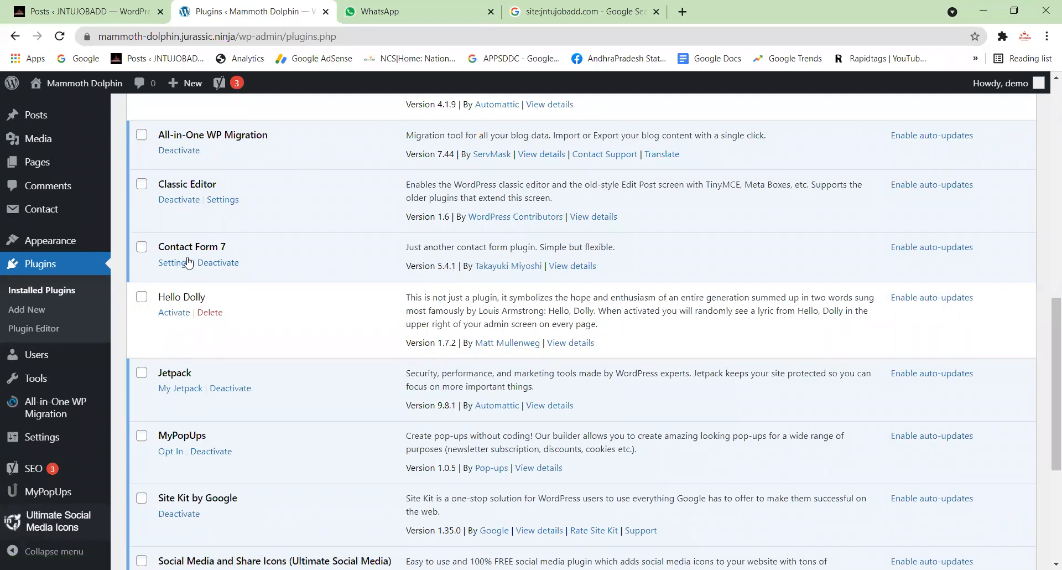
pyautogui.scroll(-2, 287, 272)
pyautogui.scroll(-1, 288, 275)
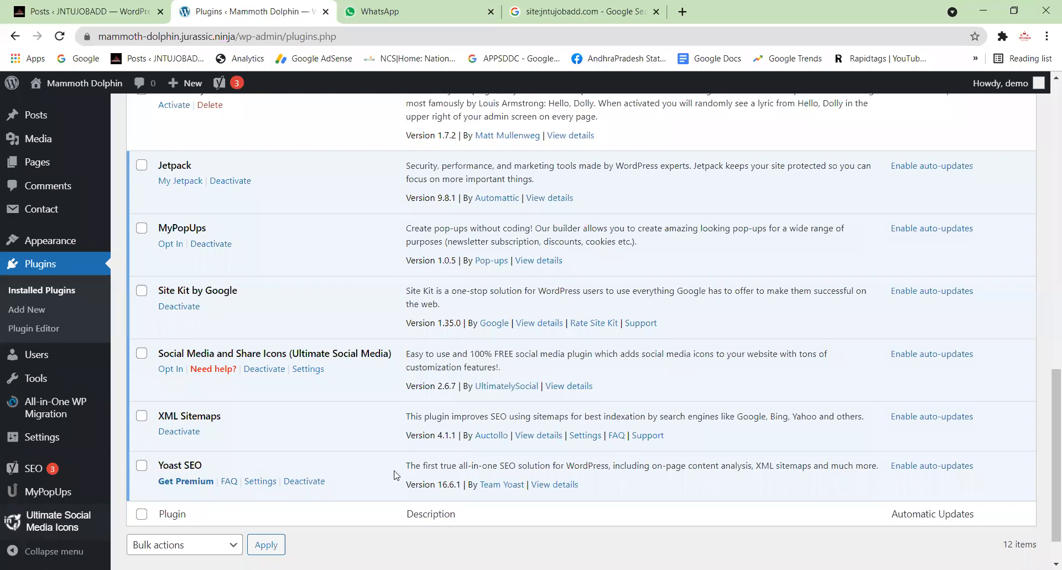
pyautogui.scroll(15, 396, 474)
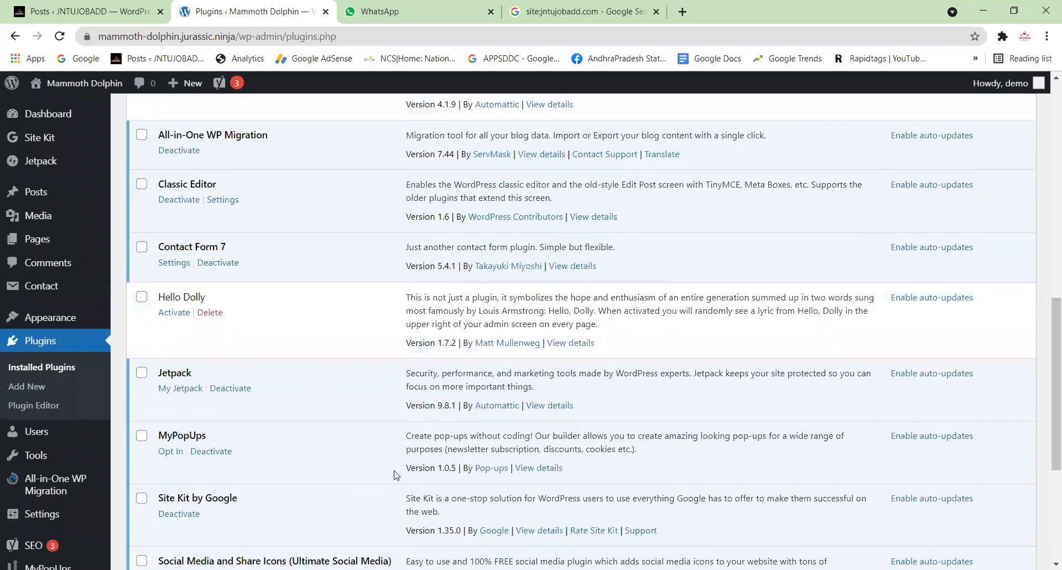
pyautogui.scroll(-4, 396, 474)
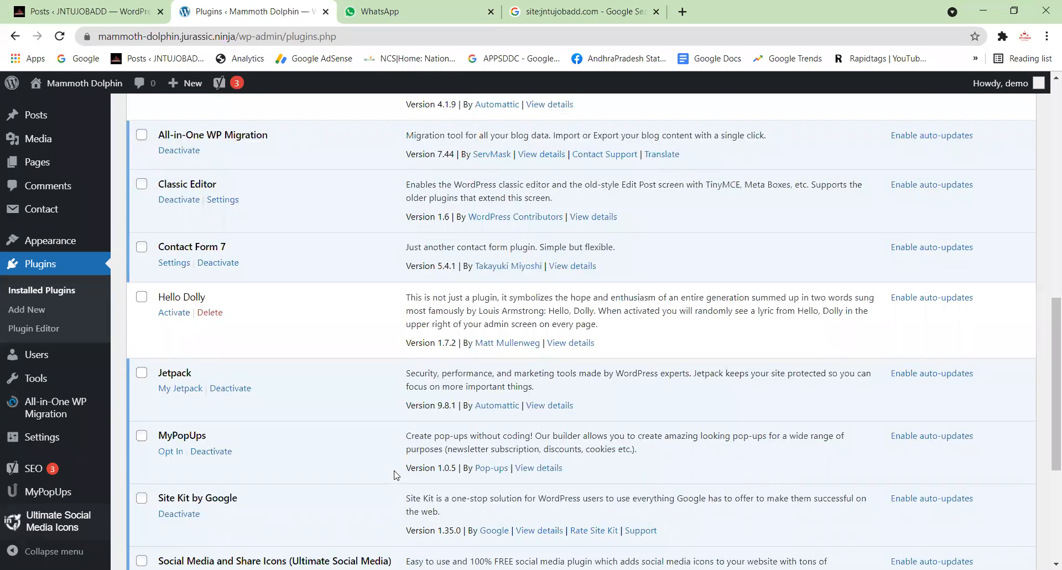
# Review the remaining installed plugins down to Yoast SEO and return to the start of the list.
pyautogui.scroll(-5, 390, 473)
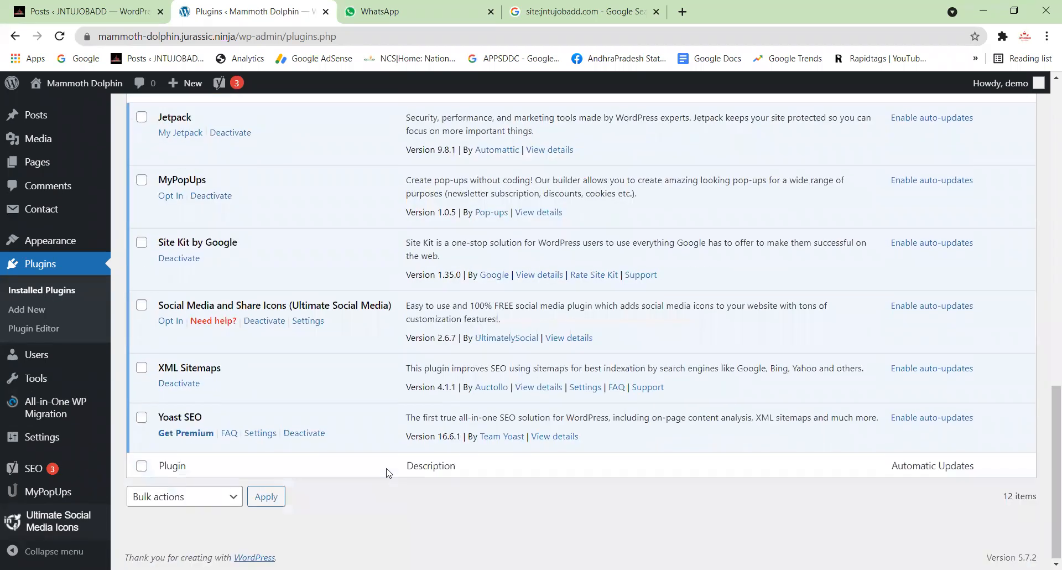
pyautogui.click(193, 443)
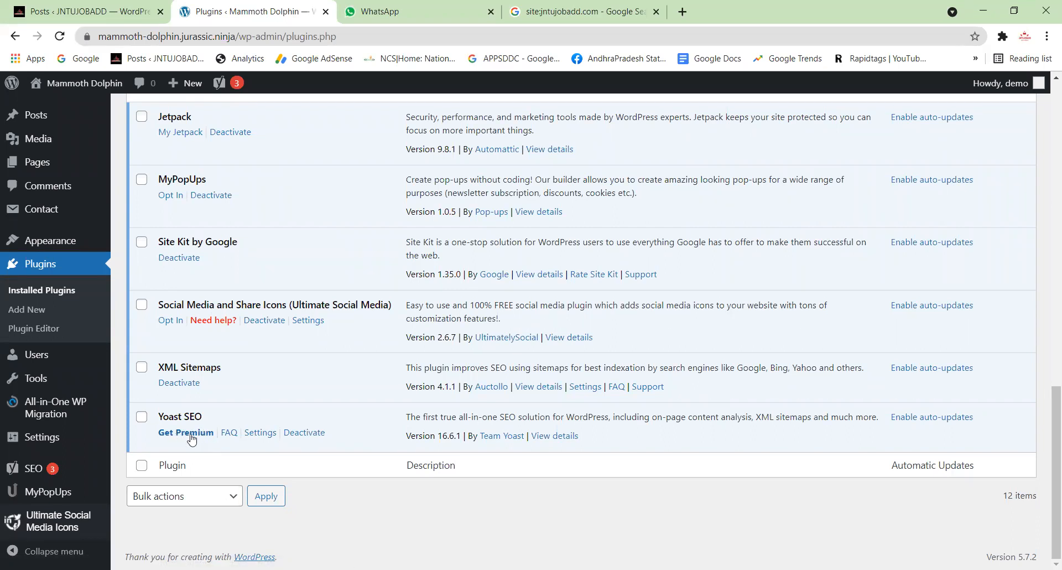
pyautogui.scroll(9, 310, 429)
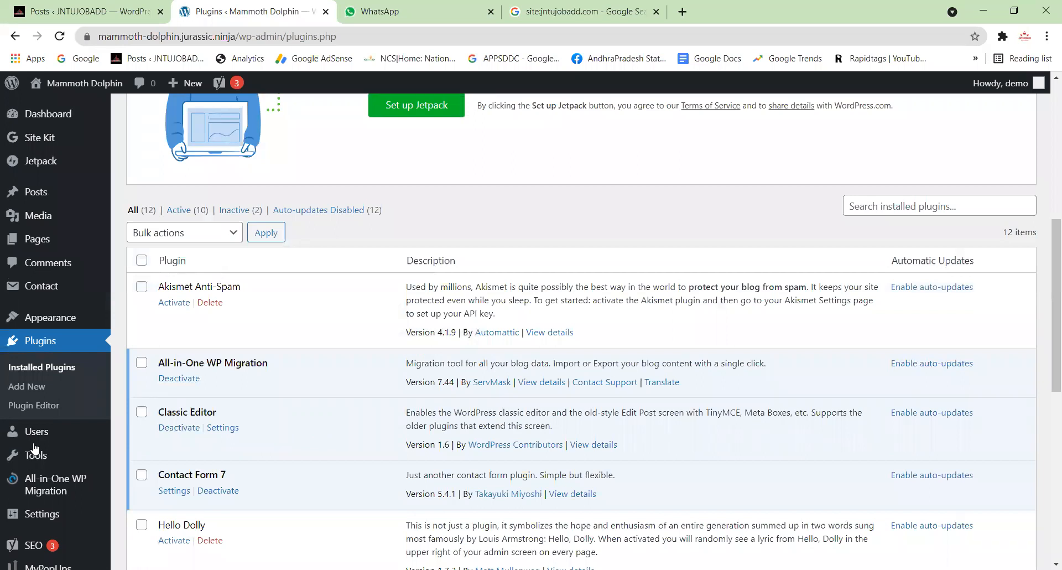
pyautogui.click(47, 372)
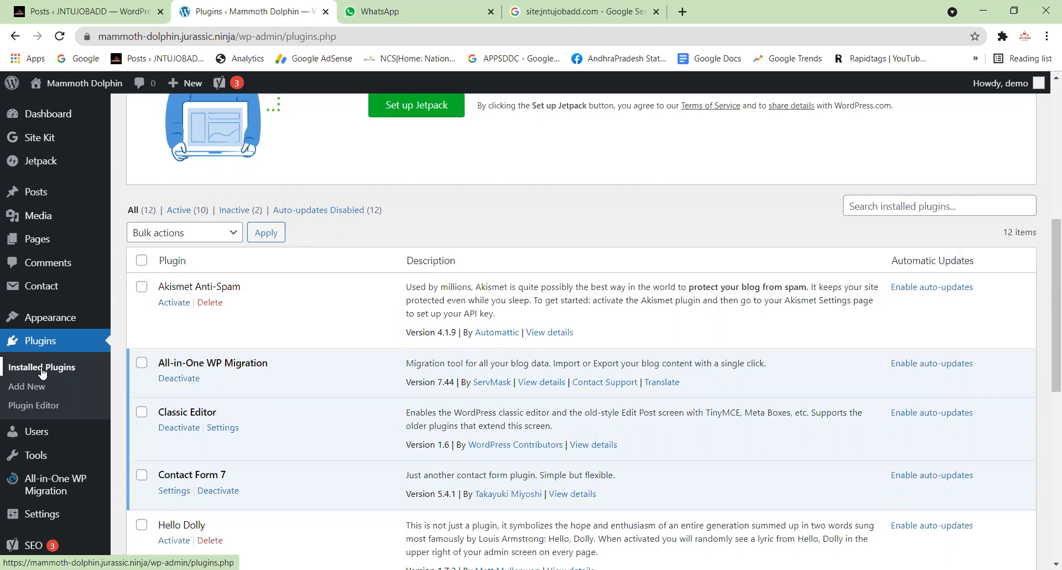
# Open the Mammoth Dolphin site's Posts list and close the browser tab with the Google results for jntujobadd.com.
pyautogui.moveTo(38, 191)
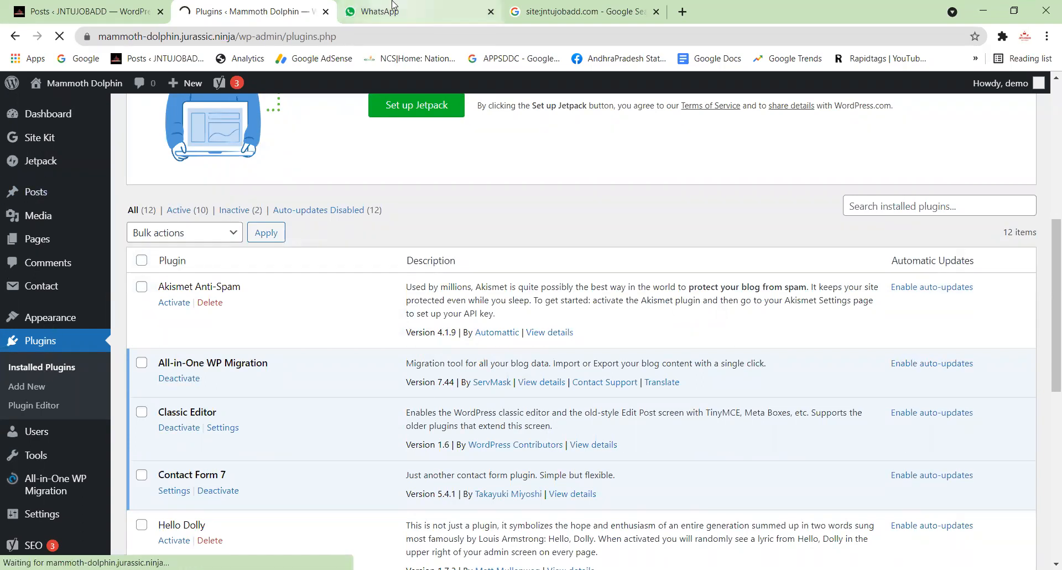
pyautogui.click(589, 8)
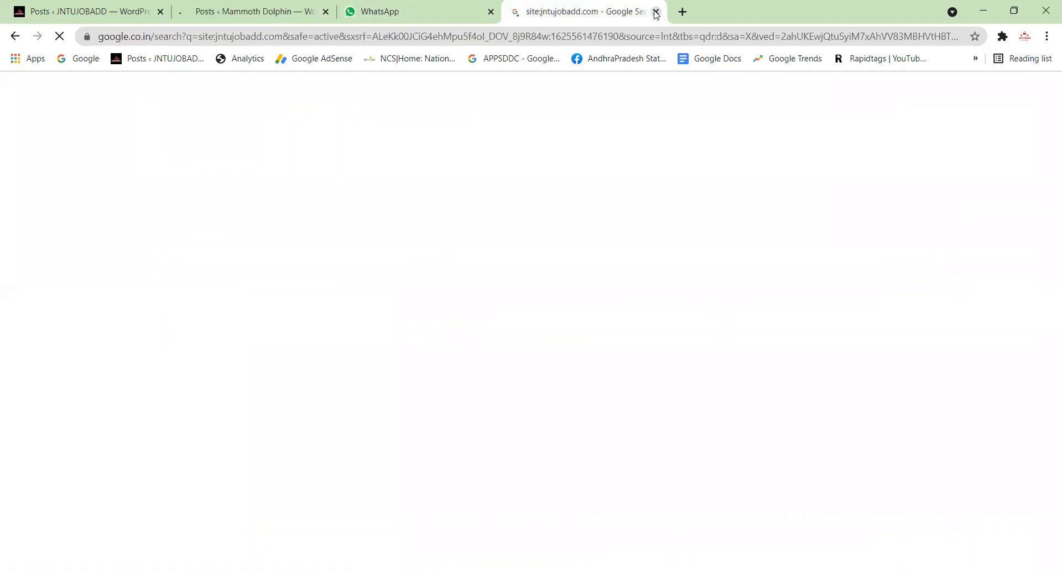
pyautogui.click(657, 12)
pyautogui.click(257, 14)
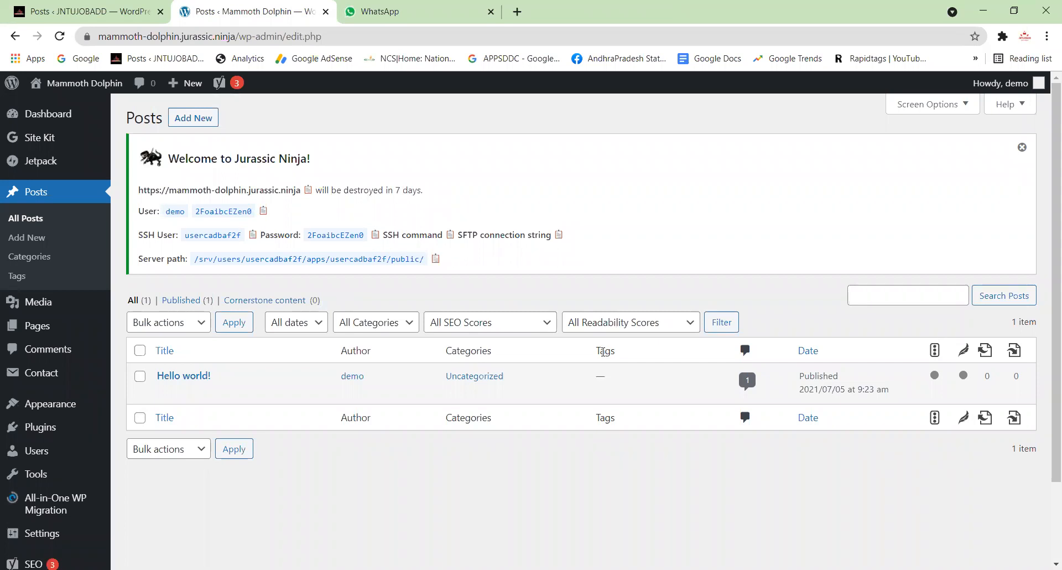
# Inspect the browser's connection security and certificate information for the Mammoth Dolphin site, and close it.
pyautogui.moveTo(592, 366)
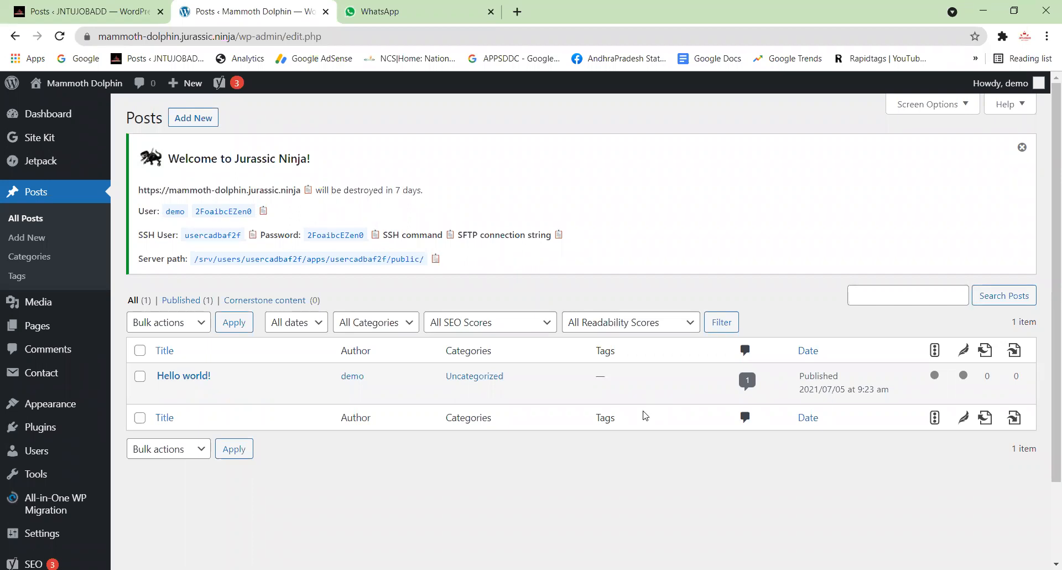
pyautogui.click(87, 41)
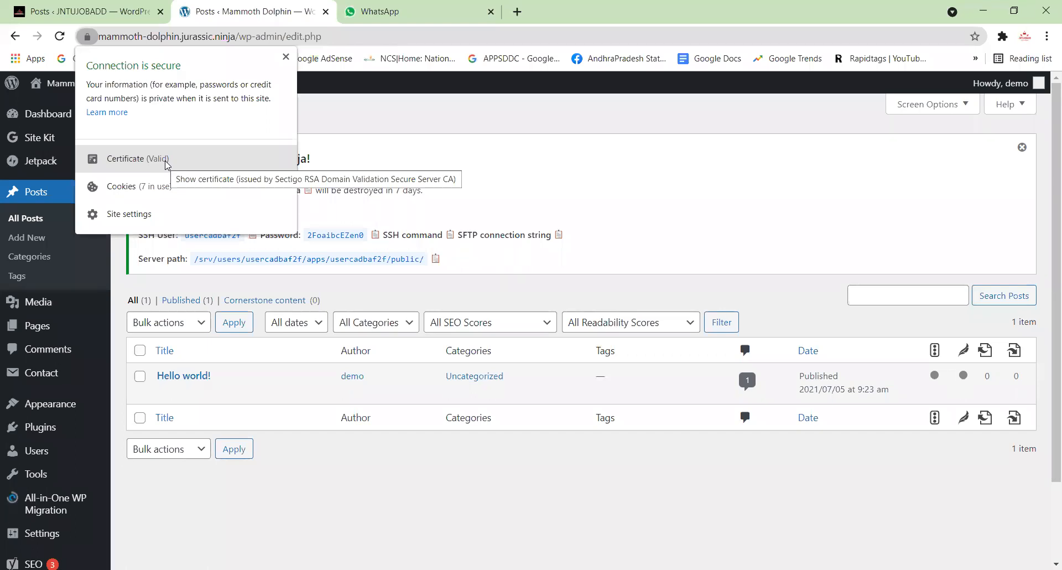
pyautogui.click(169, 159)
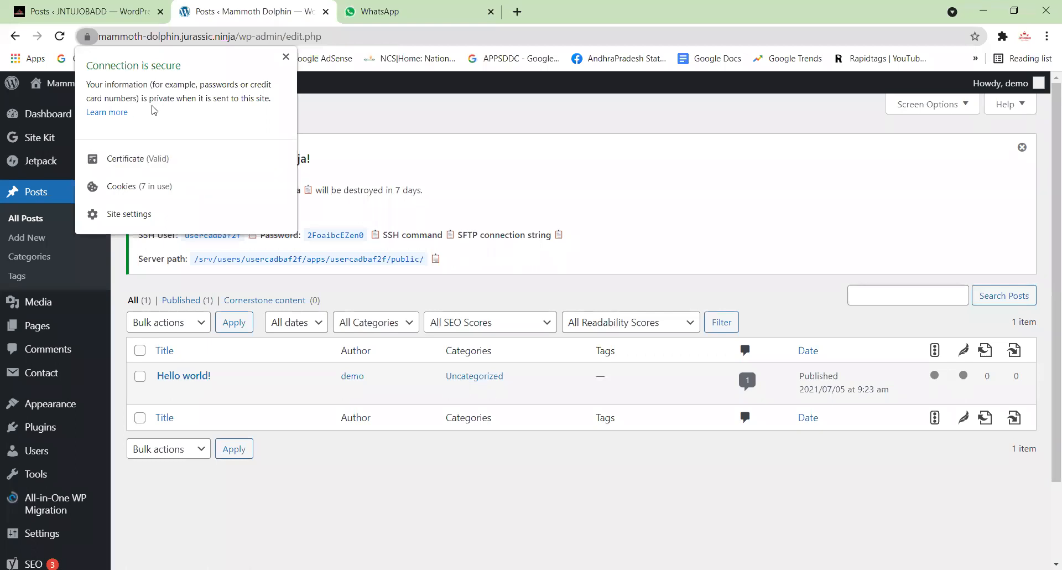
pyautogui.click(286, 57)
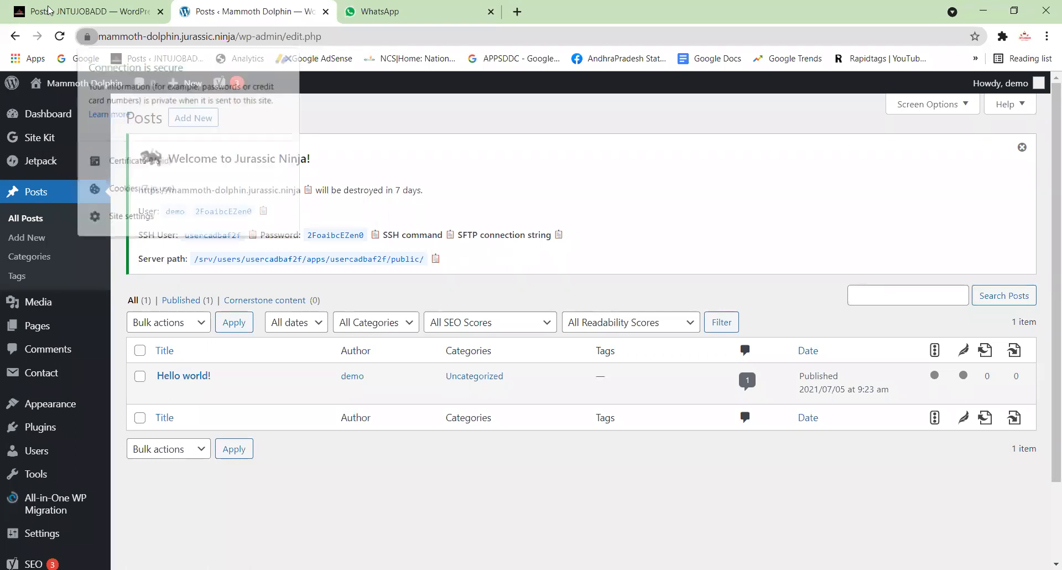
# Switch to the JNTUJOBADD admin and inspect the connection security information for that site.
pyautogui.hotkey('ctrl', 'pageup')
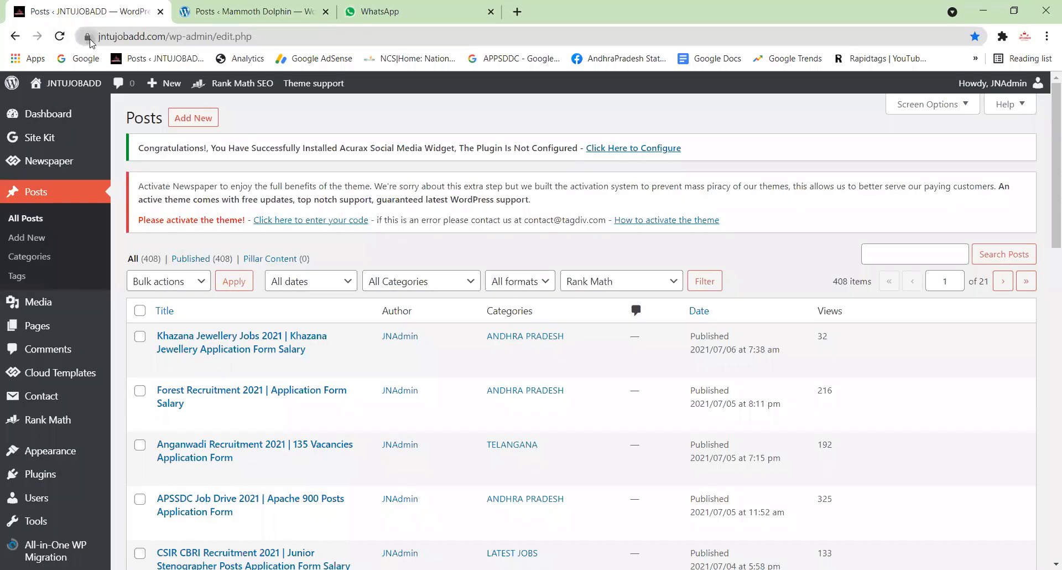
pyautogui.click(87, 37)
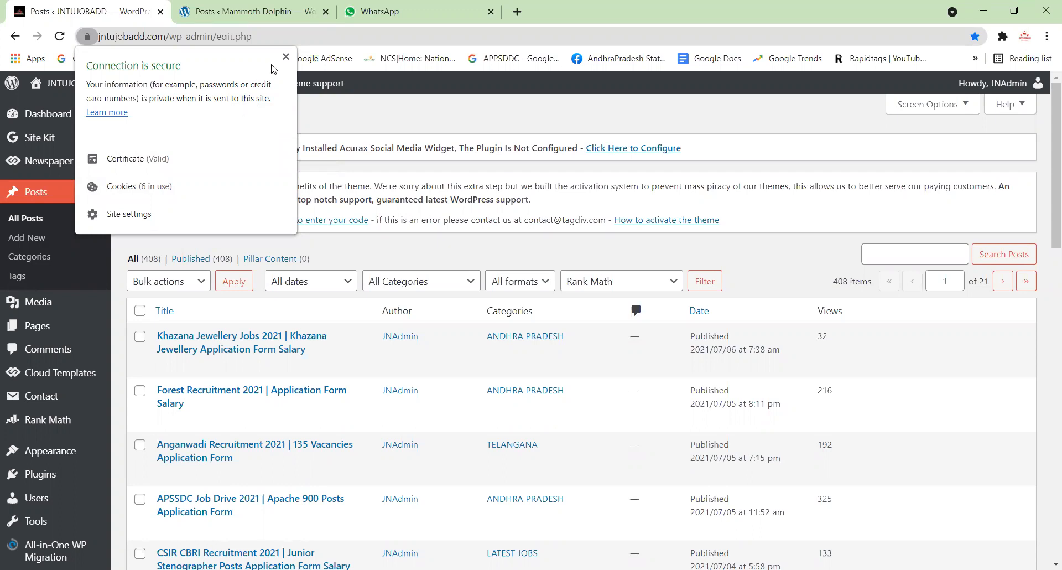
pyautogui.click(288, 57)
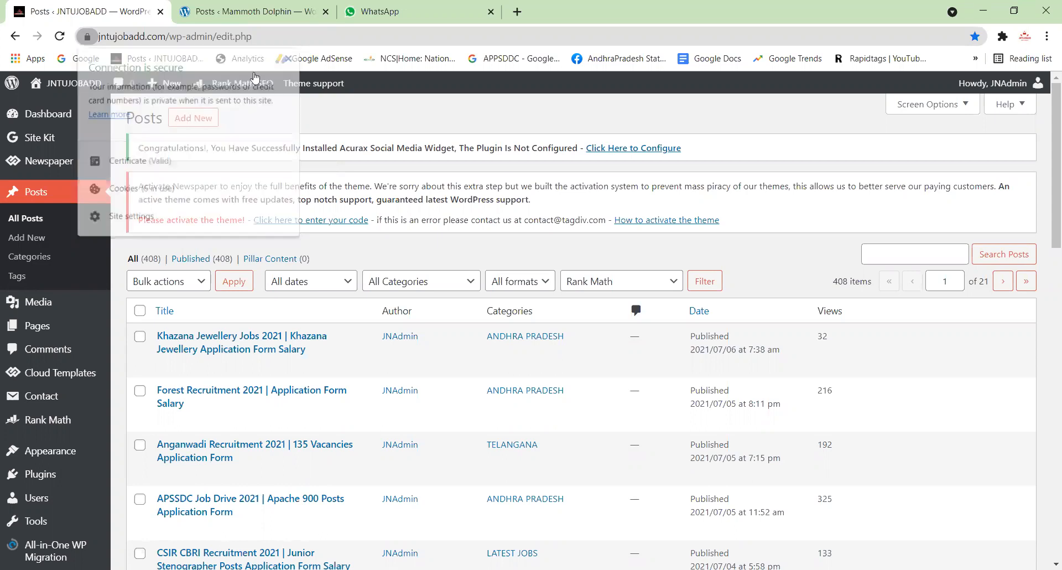
# Open the public JNTUJOBADD website from its WordPress admin in a new browser tab.
pyautogui.click(247, 10)
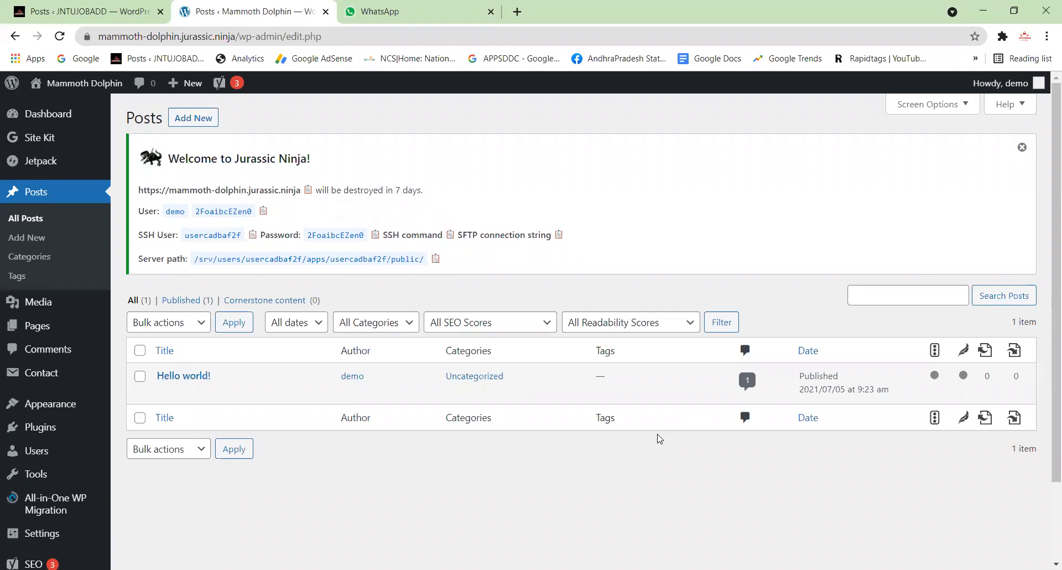
pyautogui.click(8, 5)
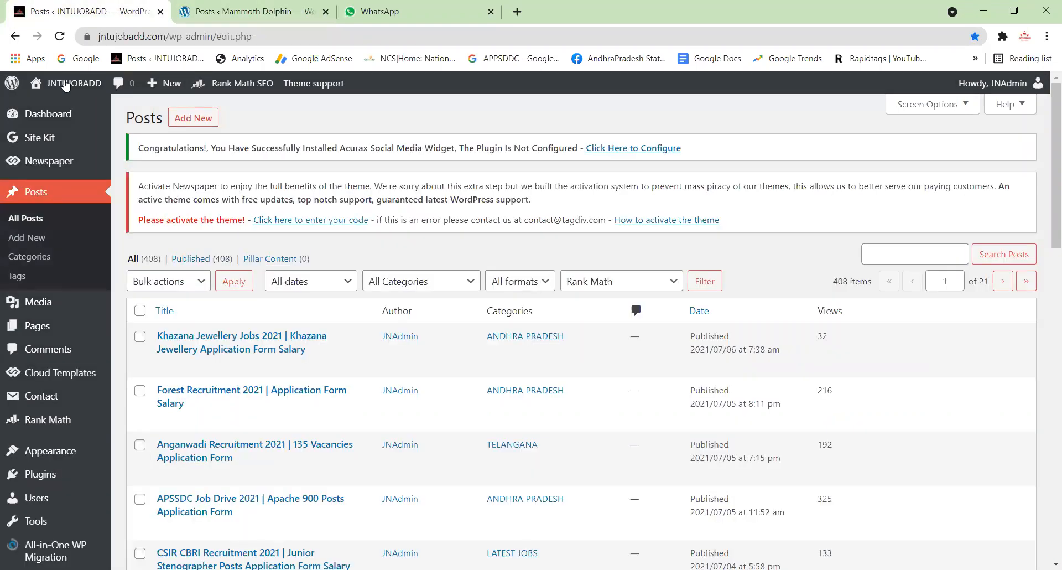
pyautogui.middleClick(92, 97)
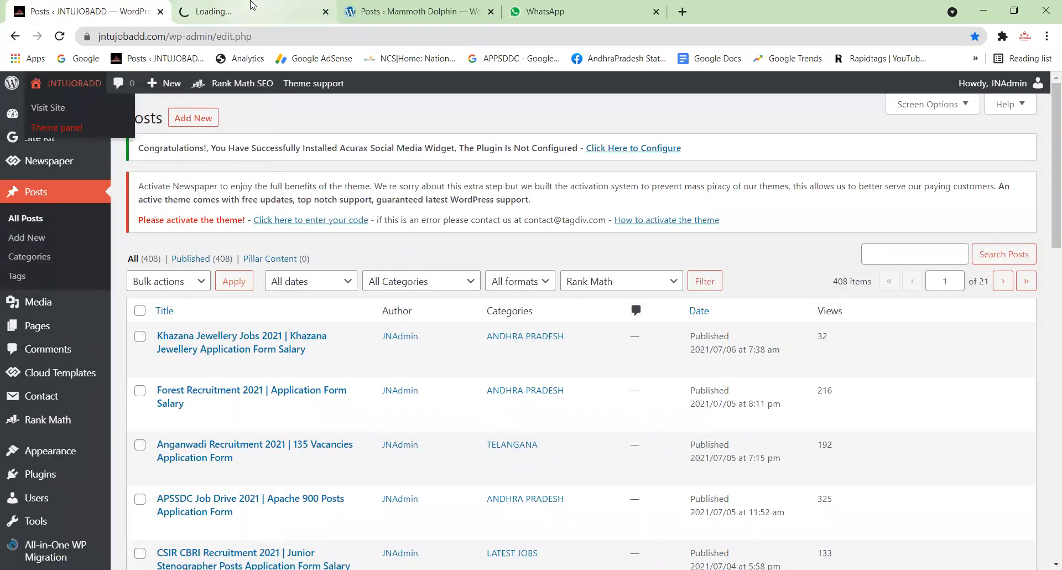
pyautogui.click(238, 11)
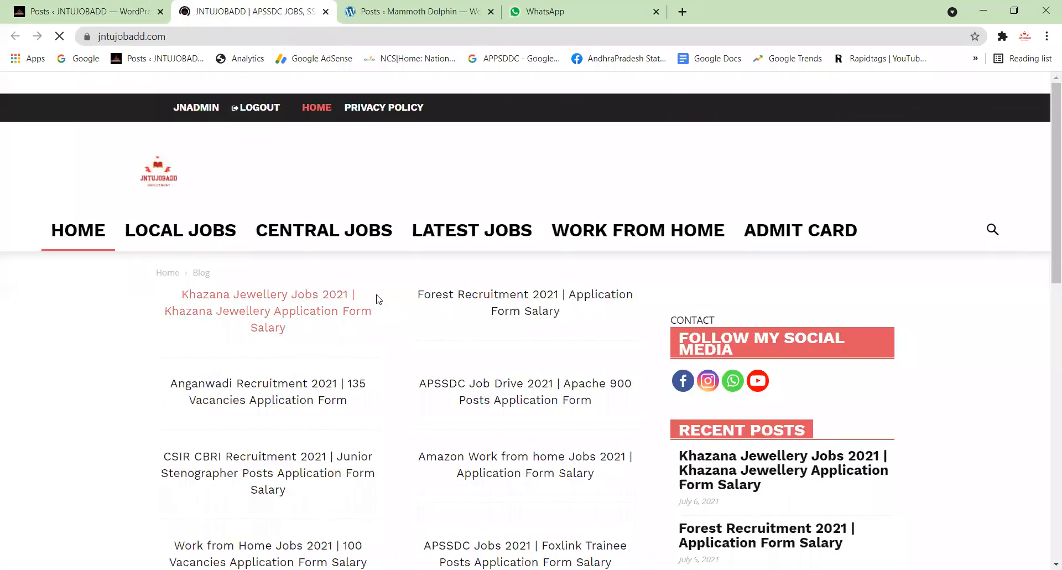
# Look through the JNTUJOBADD home page from the menu and job posts to the ads and share links, and close it.
pyautogui.scroll(-3, 332, 327)
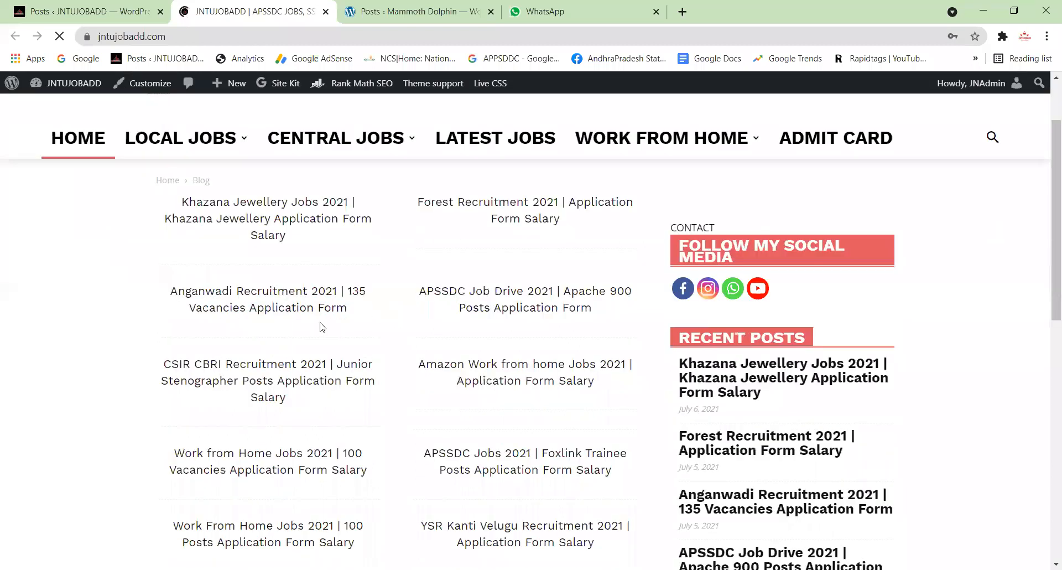
pyautogui.scroll(-6, 265, 336)
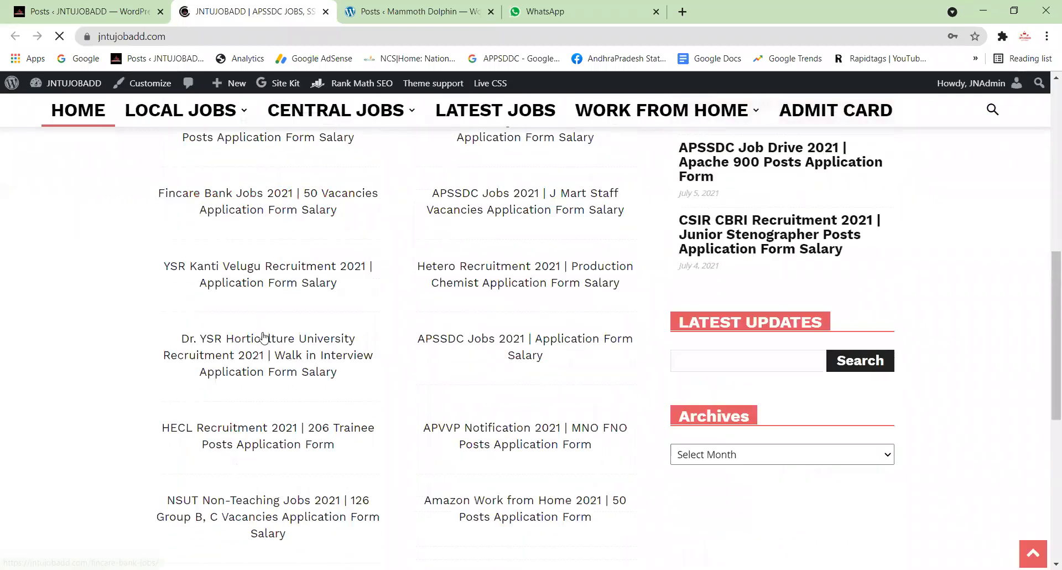
pyautogui.scroll(-3, 90, 292)
pyautogui.scroll(-3, 89, 265)
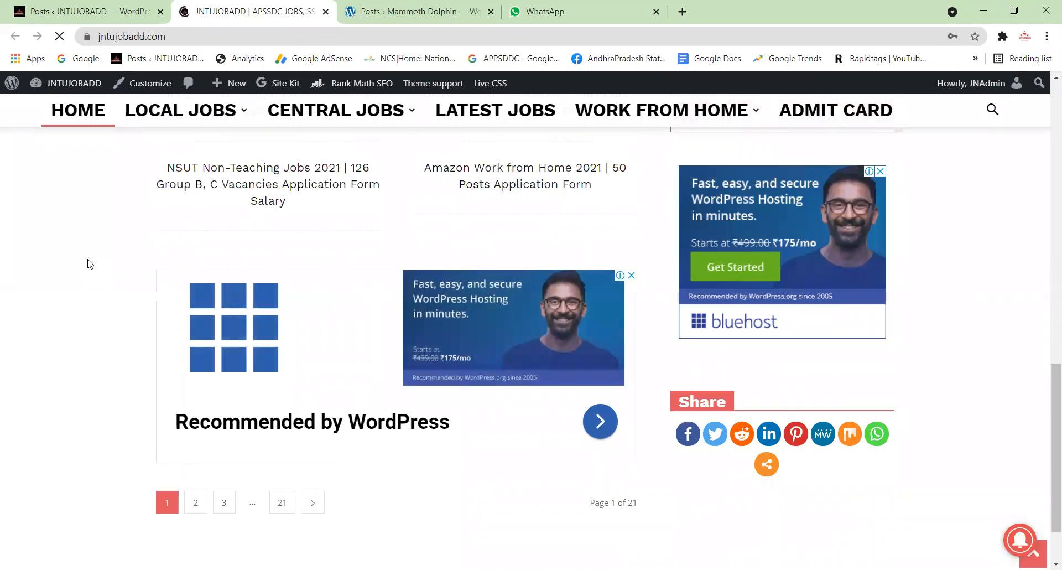
pyautogui.scroll(8, 90, 264)
pyautogui.scroll(7, 90, 264)
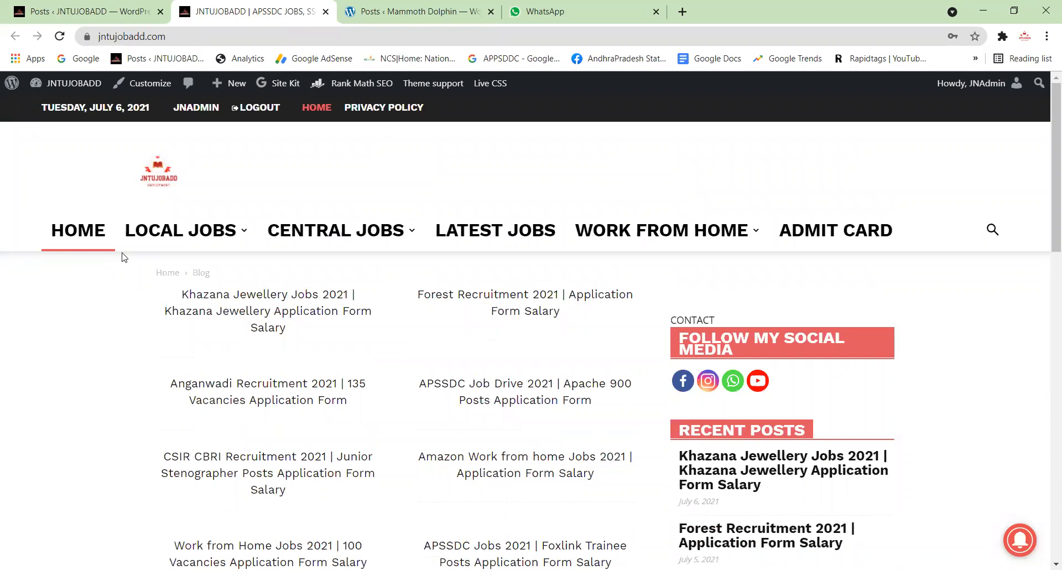
pyautogui.scroll(-10, 498, 410)
pyautogui.scroll(-4, 494, 419)
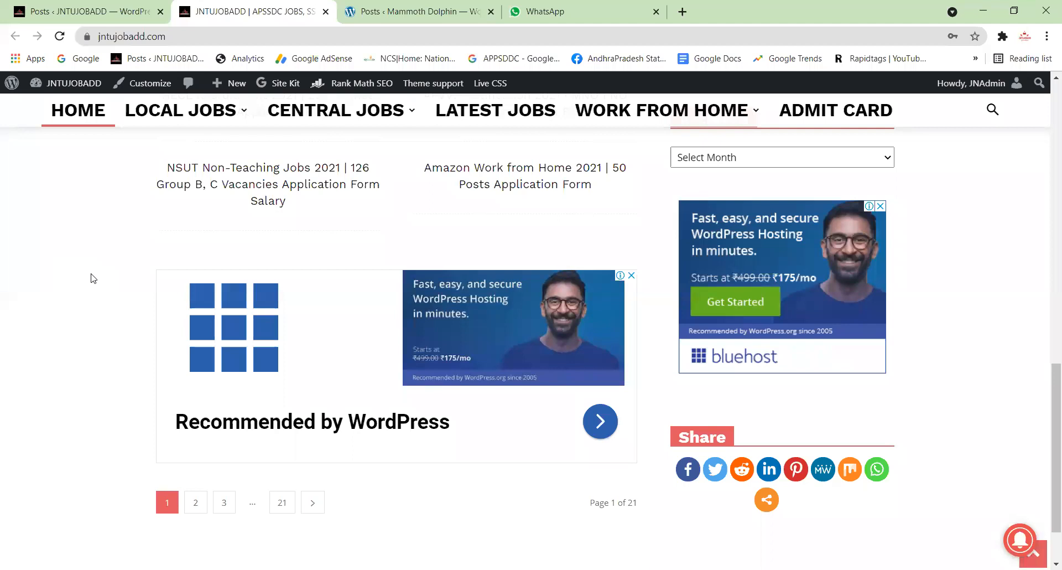
pyautogui.scroll(10, 93, 278)
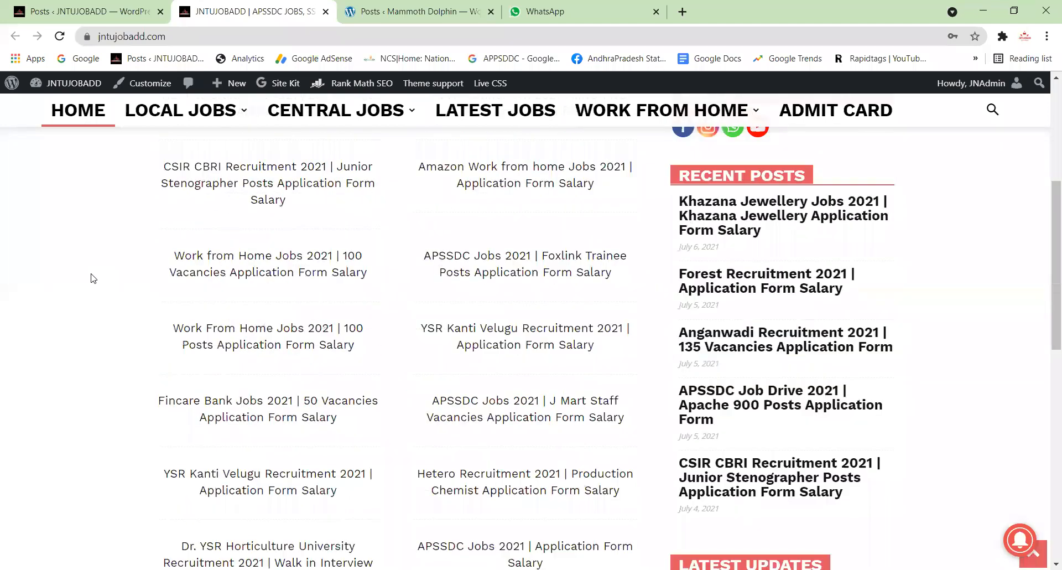
pyautogui.scroll(4, 65, 292)
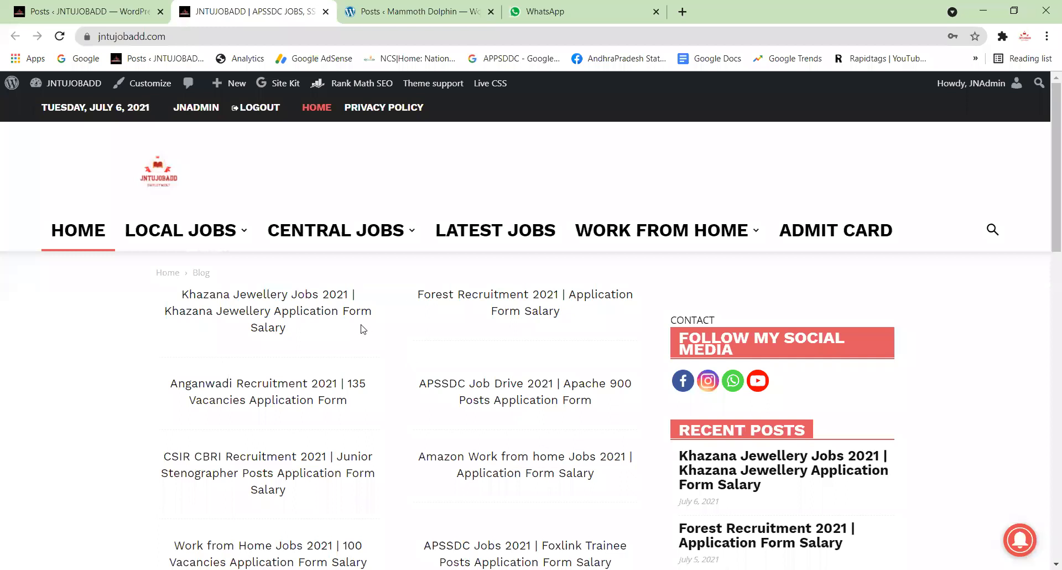
pyautogui.scroll(-5, 396, 308)
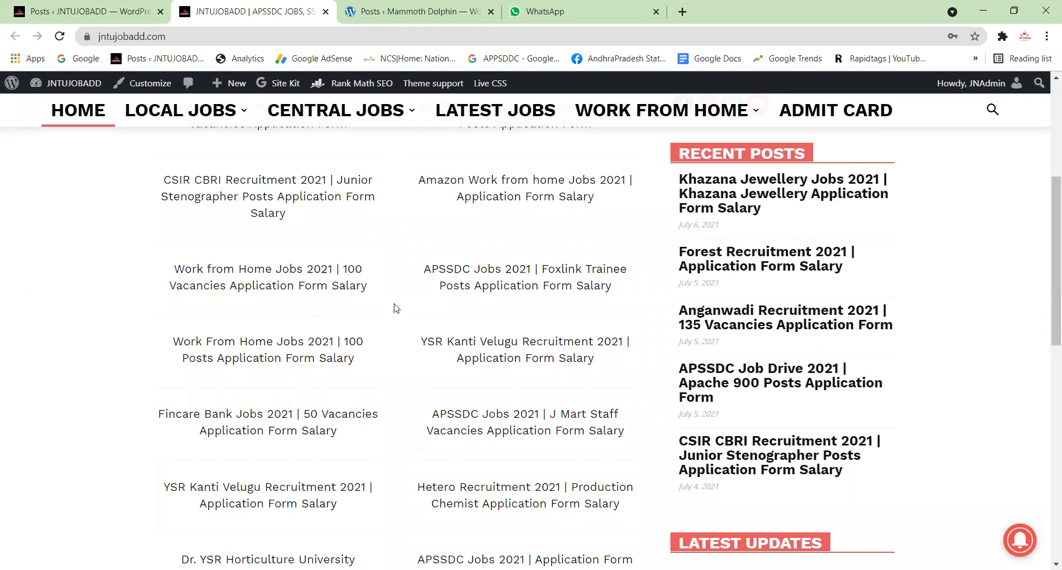
pyautogui.scroll(5, 409, 313)
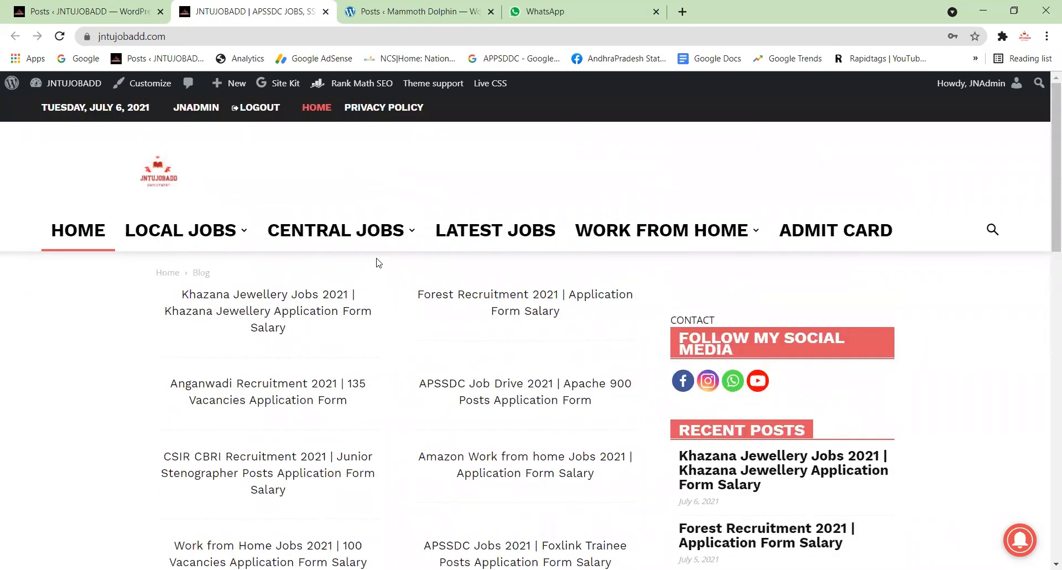
pyautogui.click(326, 12)
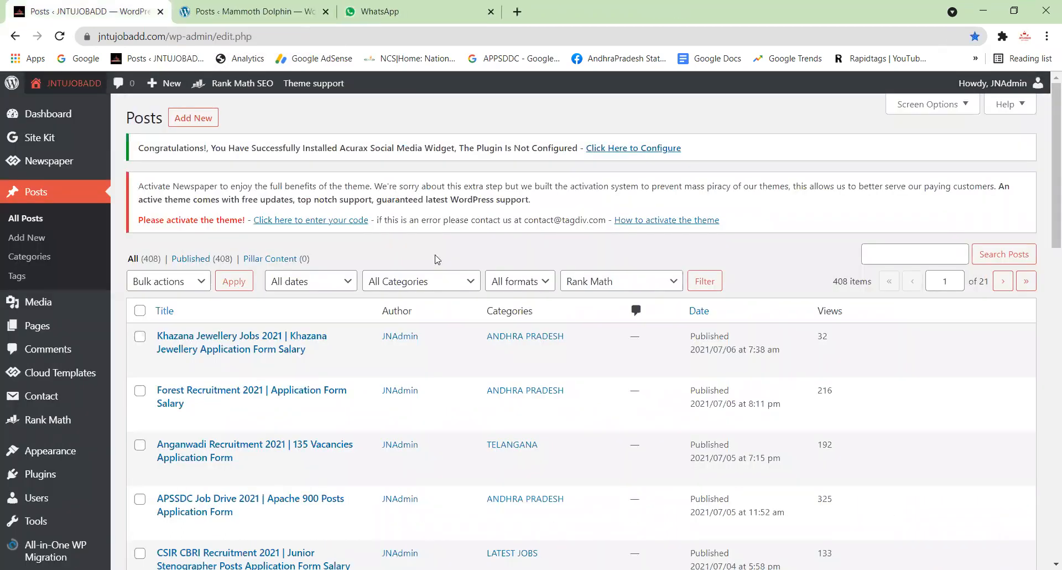
# Open Google Analytics in a new browser tab and show the Realtime overview report for jntujobadd.com.
pyautogui.hotkey('ctrl', 'Tab')
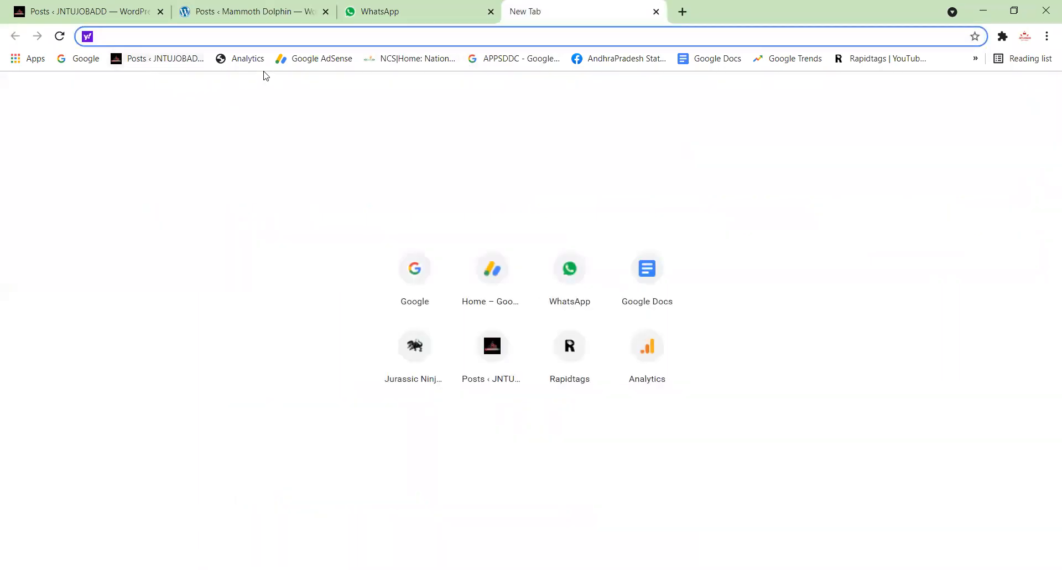
pyautogui.click(240, 58)
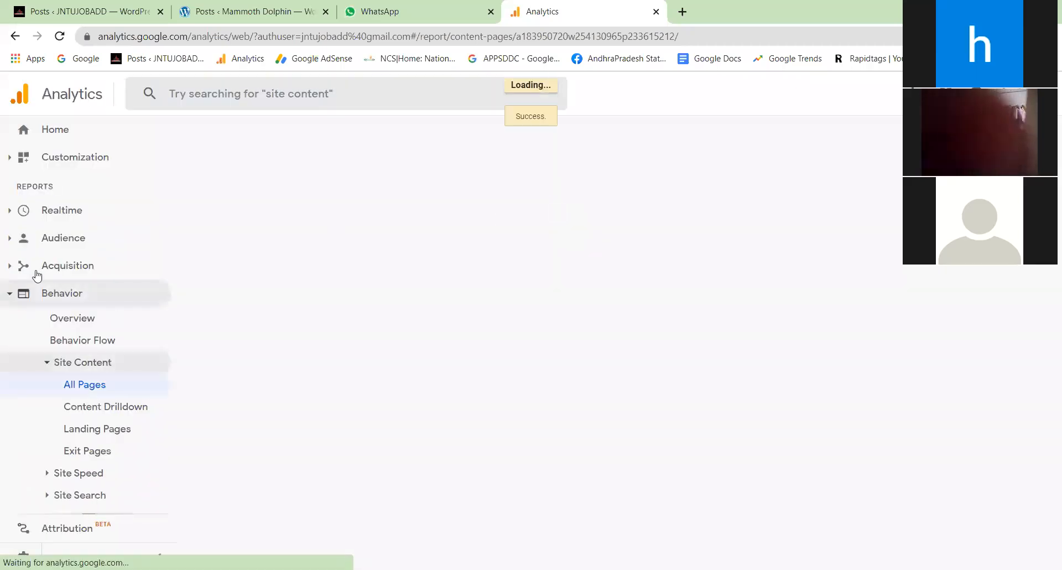
pyautogui.click(62, 210)
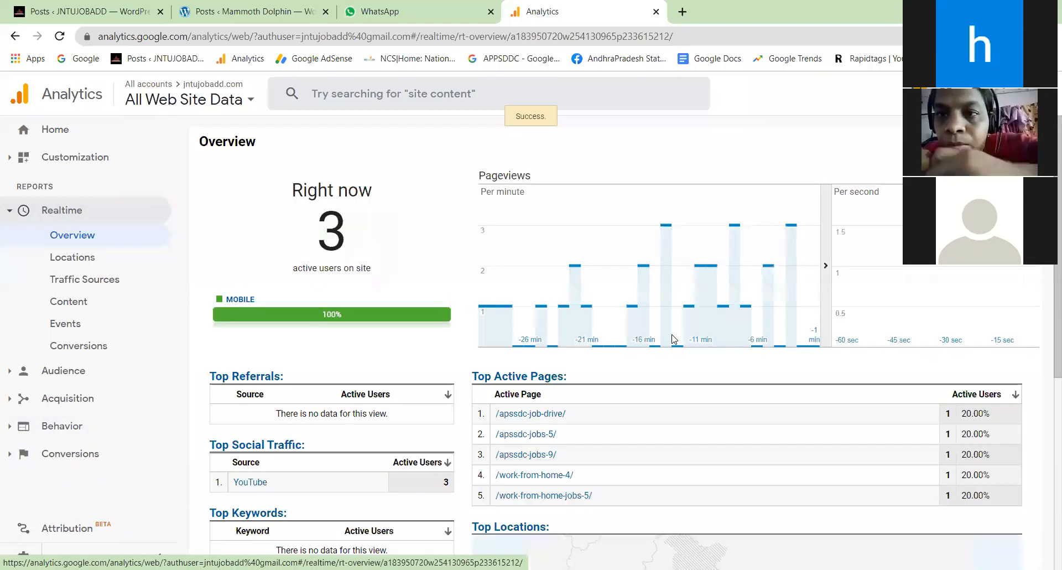
# Examine the active users, pageviews, social traffic, top active pages and locations in the Realtime overview.
pyautogui.scroll(-1, 672, 339)
pyautogui.scroll(1, 672, 339)
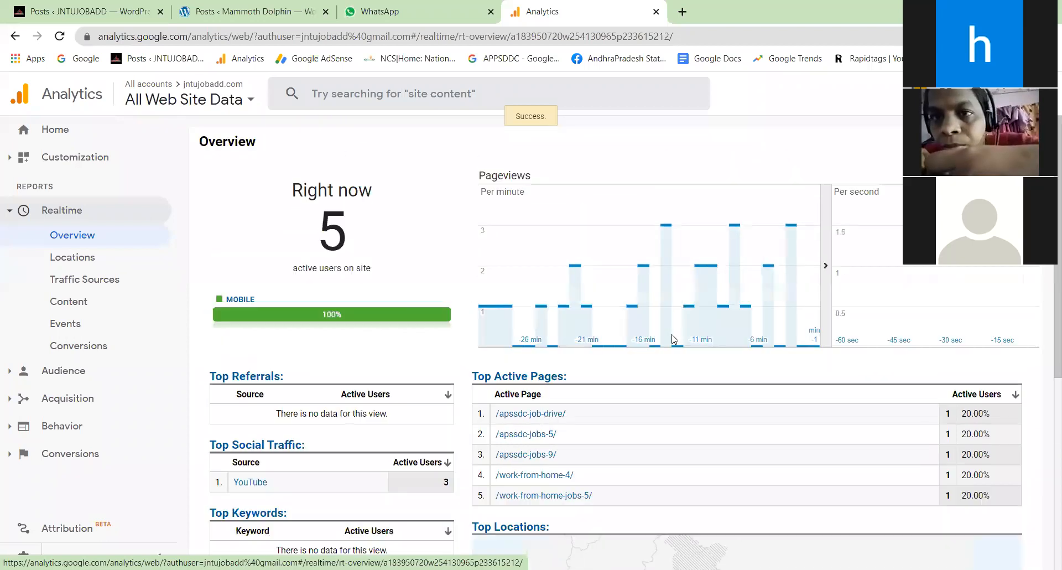
pyautogui.scroll(-2, 674, 339)
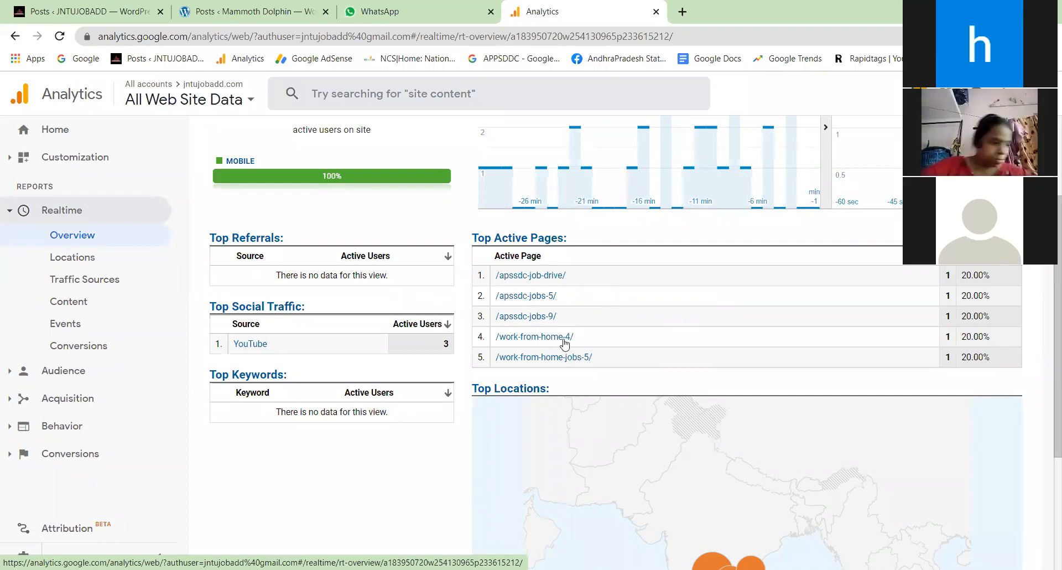
pyautogui.scroll(-4, 609, 375)
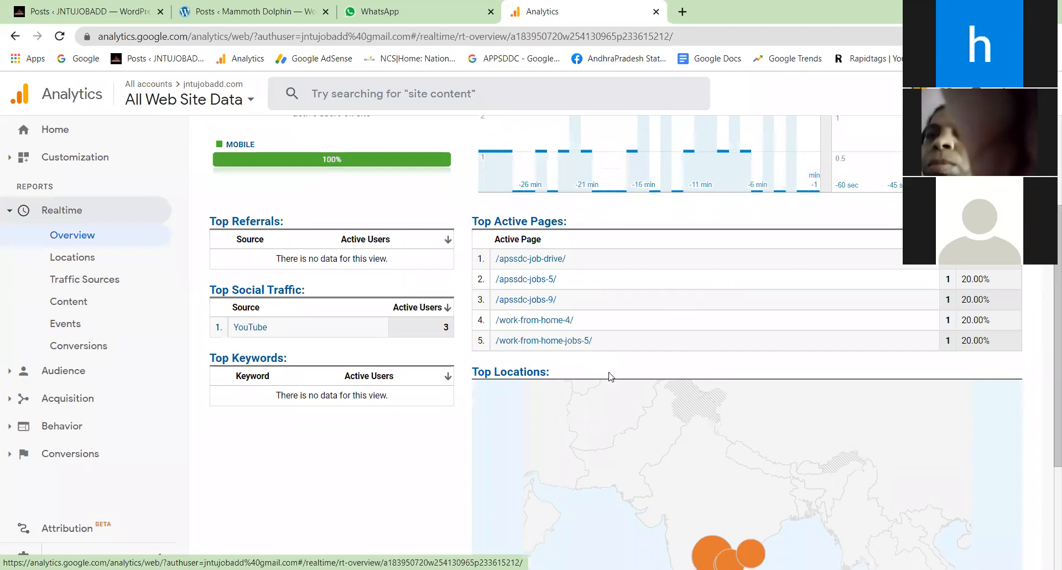
pyautogui.scroll(2, 597, 350)
pyautogui.scroll(5, 597, 350)
pyautogui.scroll(-4, 368, 324)
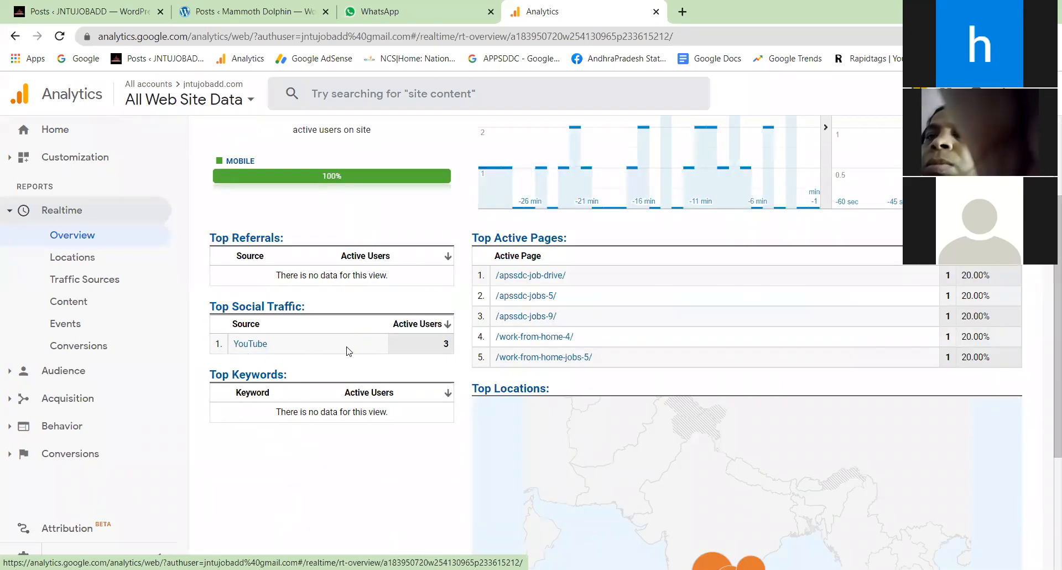
# View the Realtime Traffic Sources report, and switch back to the Mammoth Dolphin site's Posts list in WordPress.
pyautogui.click(69, 279)
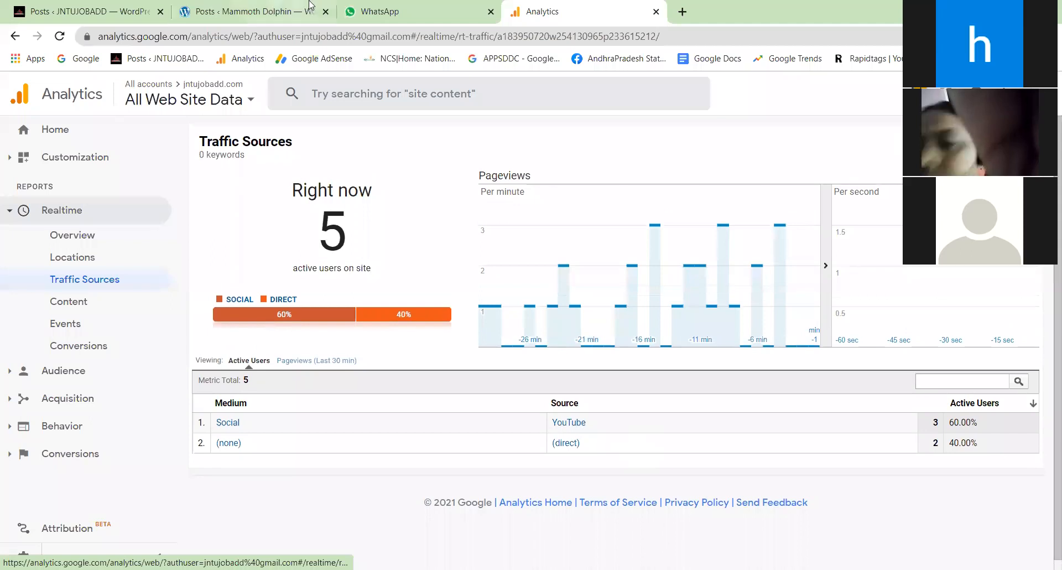
pyautogui.click(278, 7)
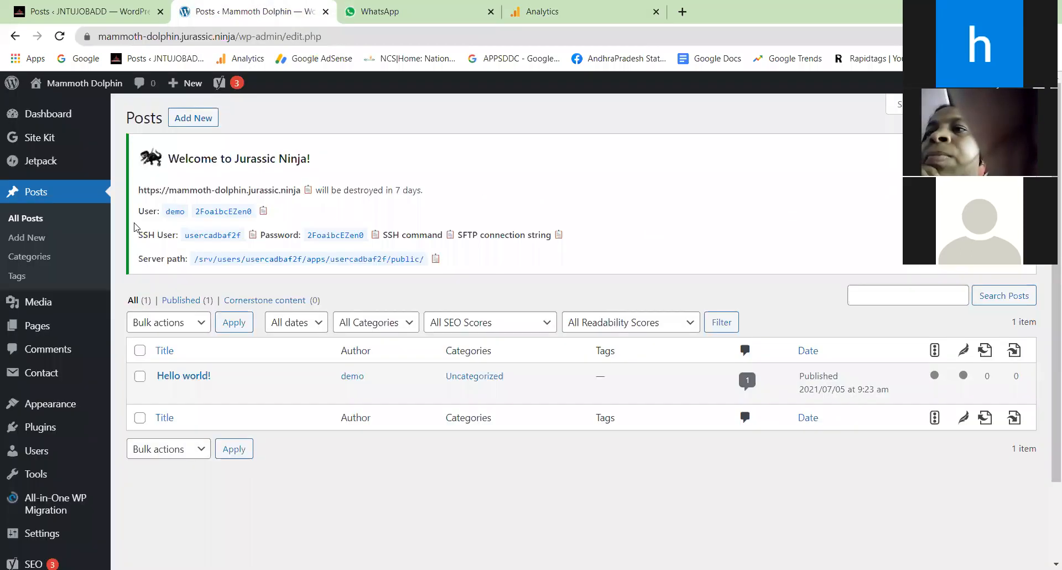